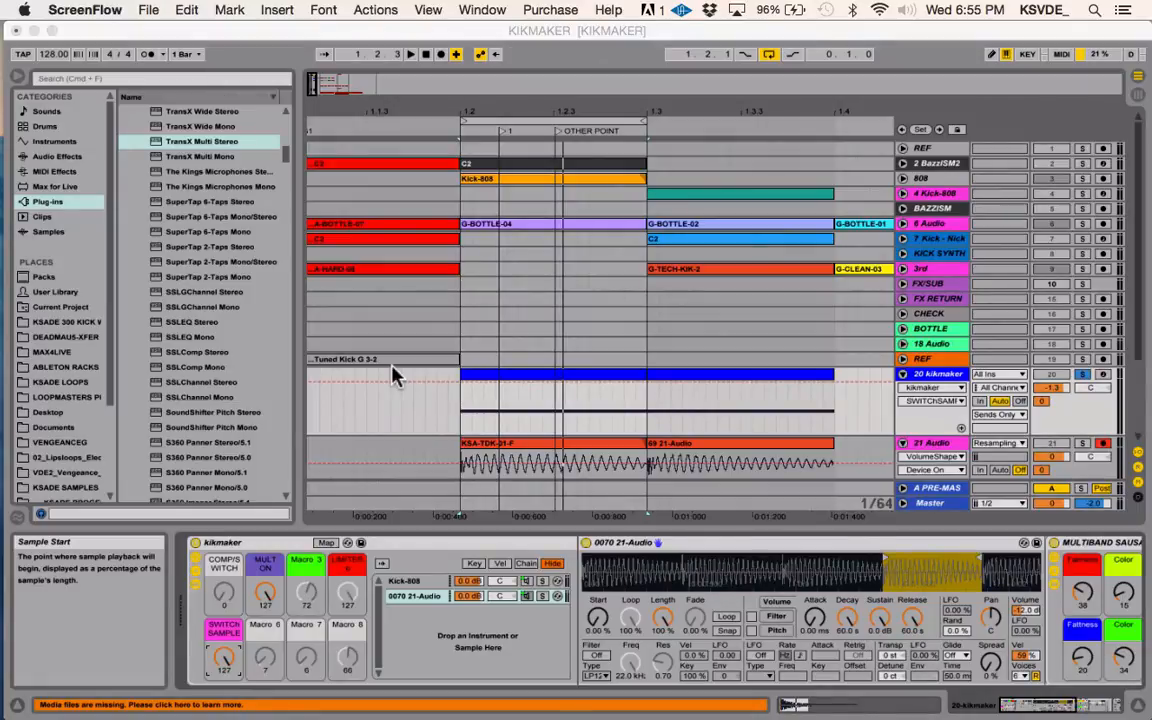
Step: Look over the kick tracks and clips in the arrangement, including the kikmaker and 21 Audio tracks
scroll(756, 296, "down", 3)
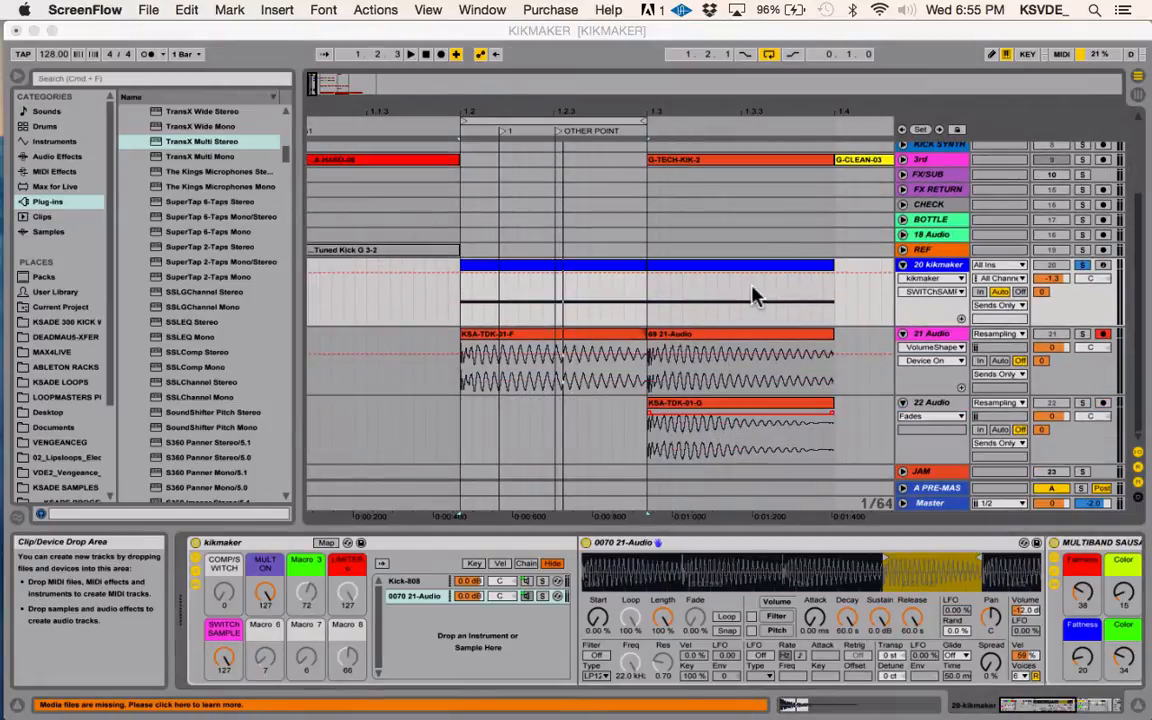
scroll(756, 296, "up", 3)
scroll(756, 296, "right", 3)
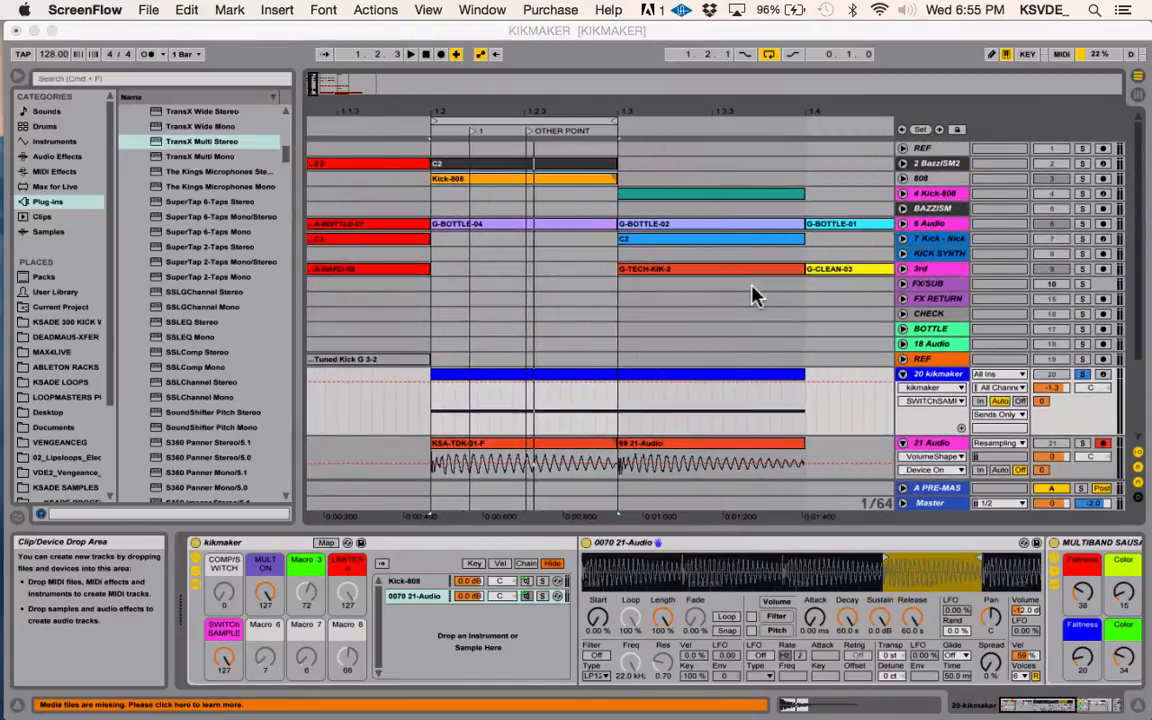
scroll(756, 296, "down", 3)
scroll(756, 296, "up", 3)
scroll(756, 296, "left", 1)
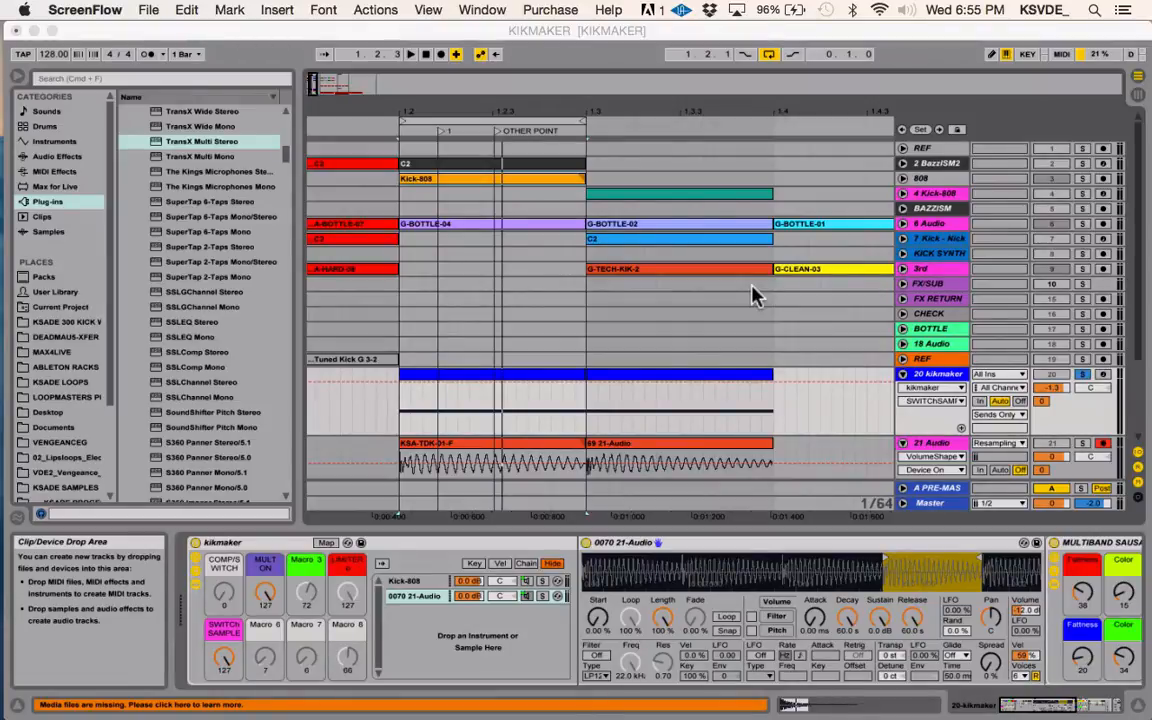
left_click(316, 88)
left_click_drag(316, 88, 316, 80)
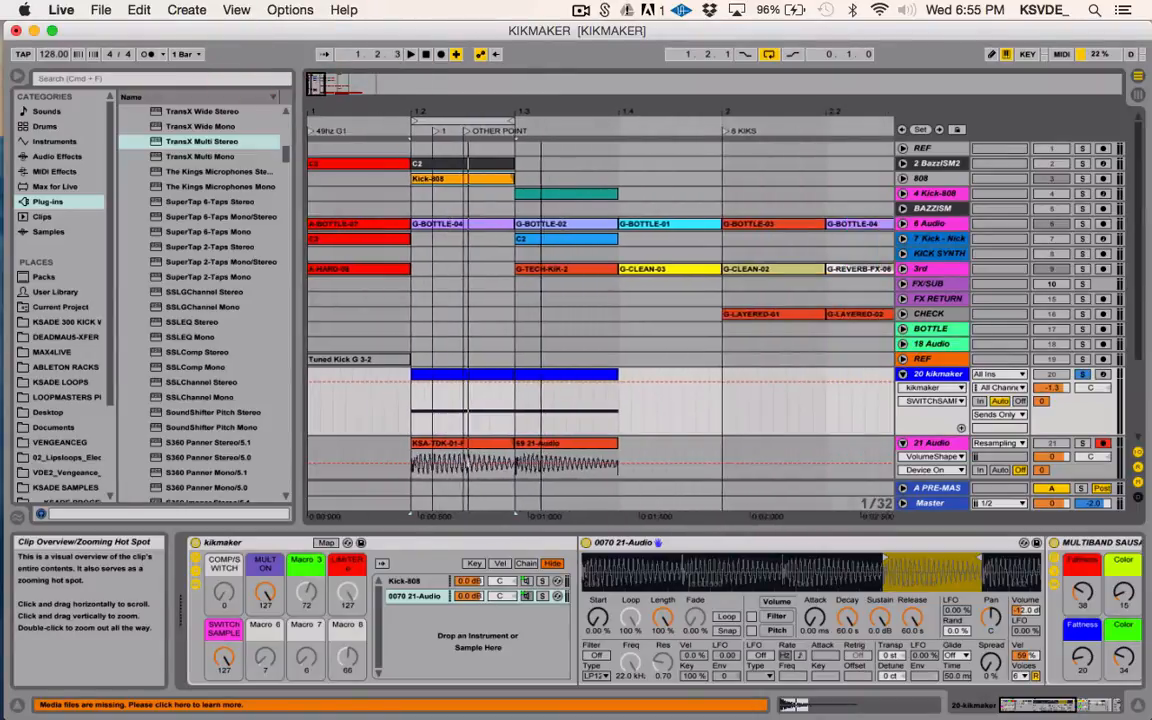
left_click(368, 242)
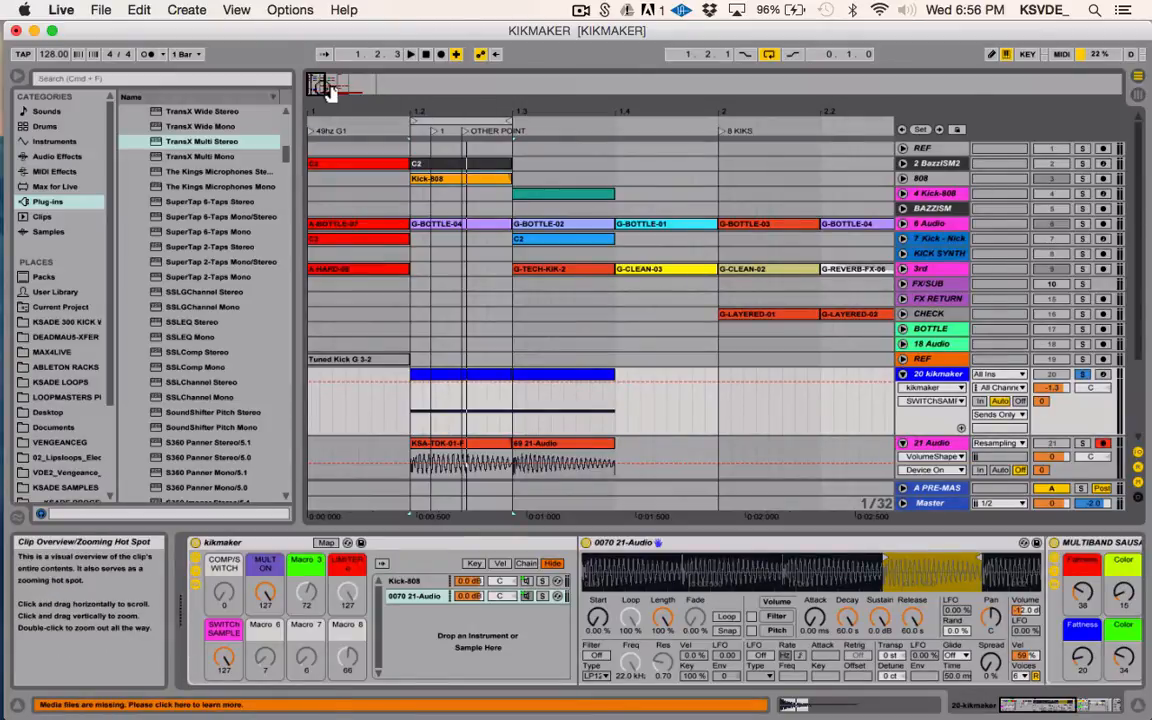
left_click_drag(319, 85, 332, 92)
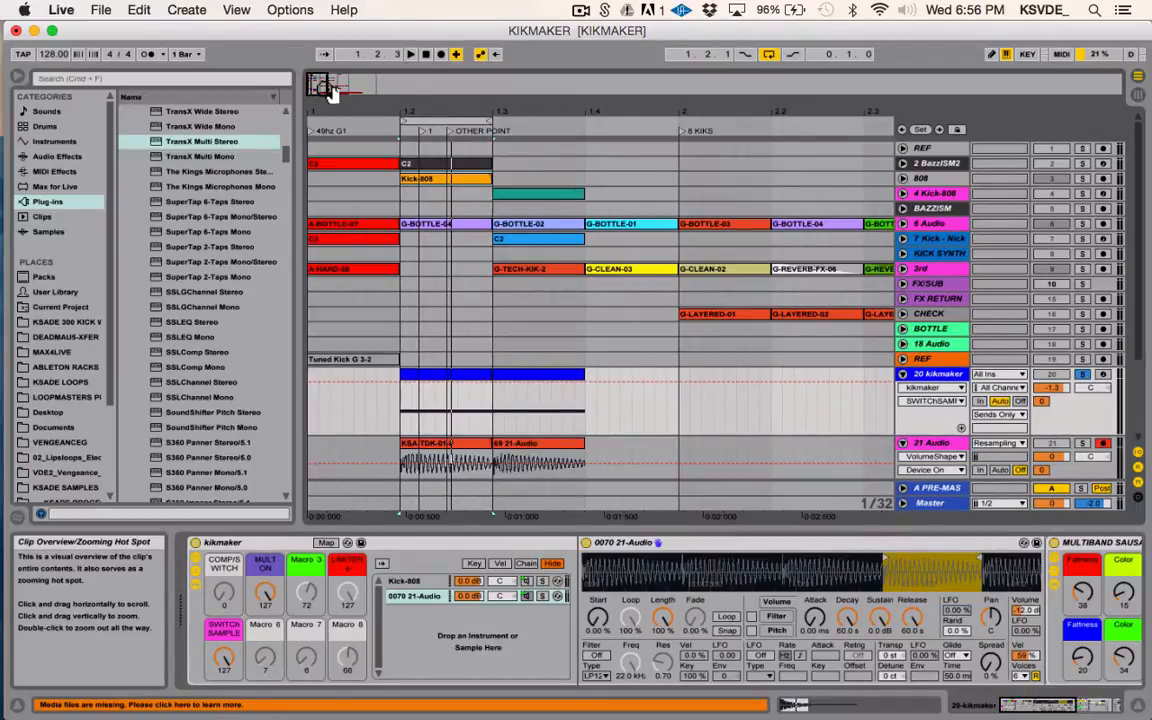
left_click_drag(333, 90, 340, 92)
Step: Solo the 21 Audio track and audition its 69 21-Audio and KSA-TDK-01-F kick clips
scroll(527, 330, "down", 3)
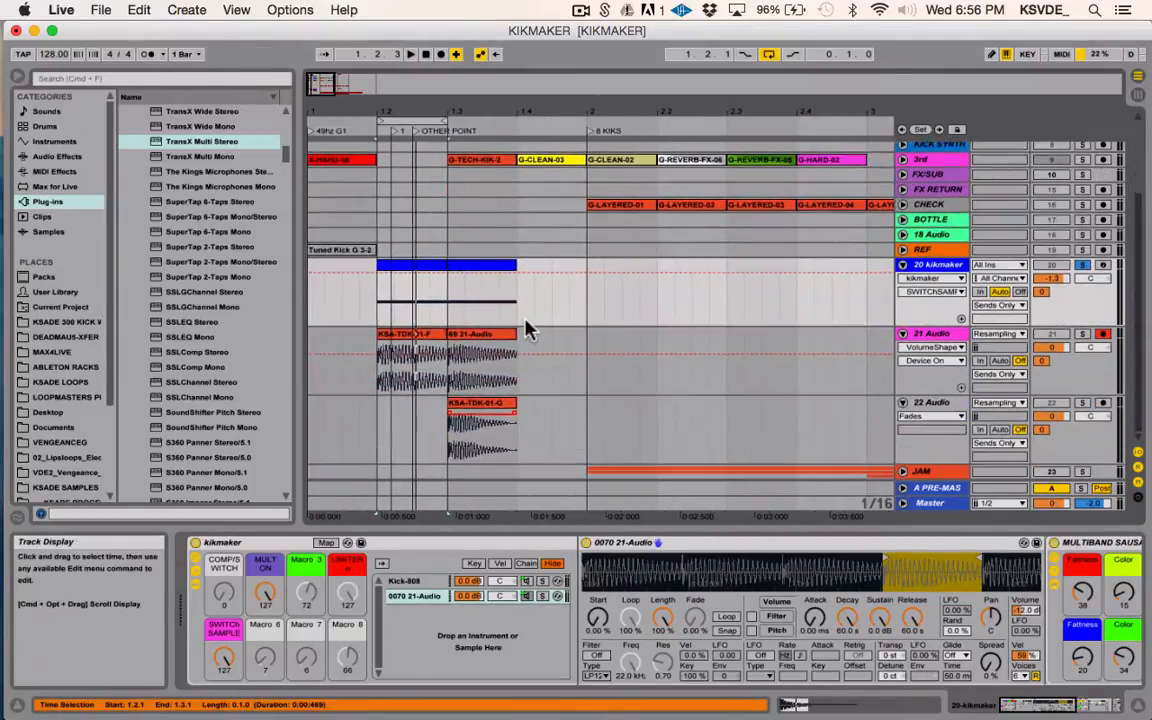
left_click(1082, 334)
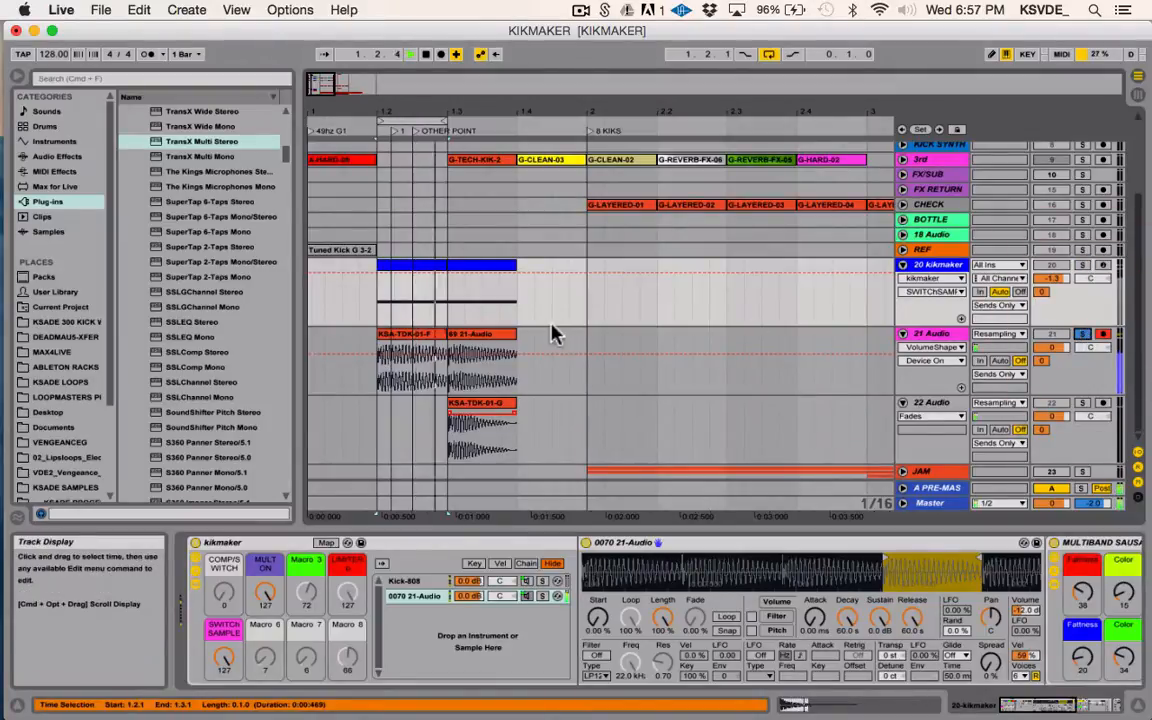
left_click(466, 333)
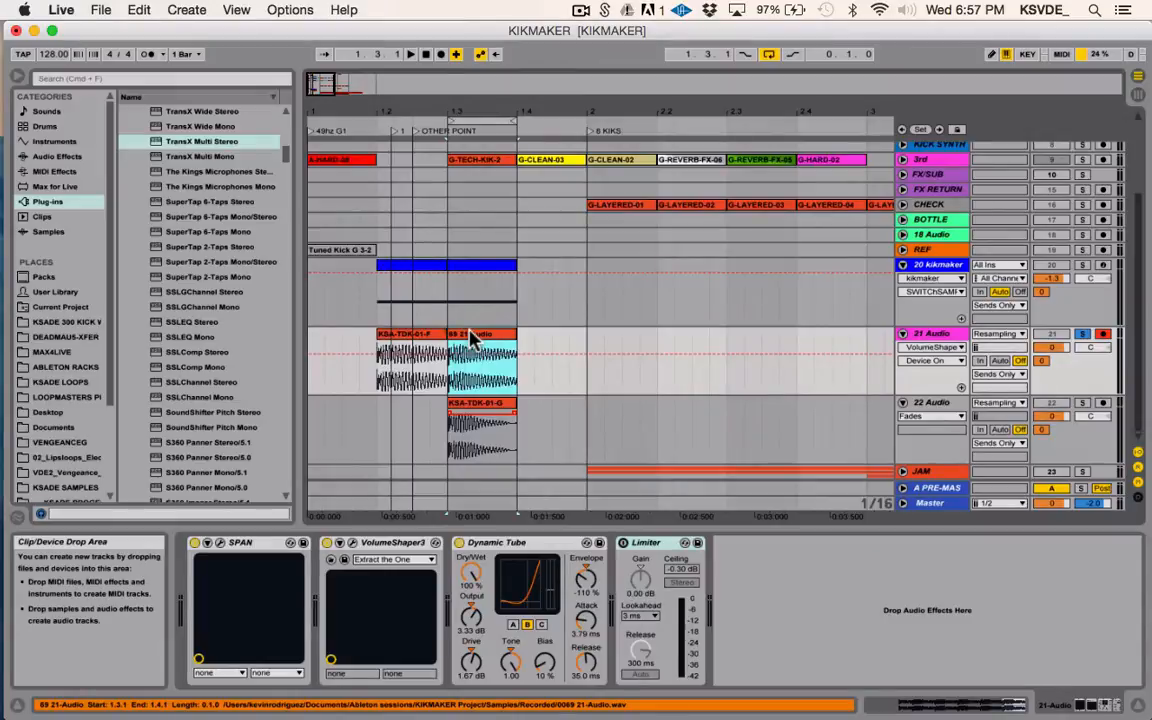
key("space")
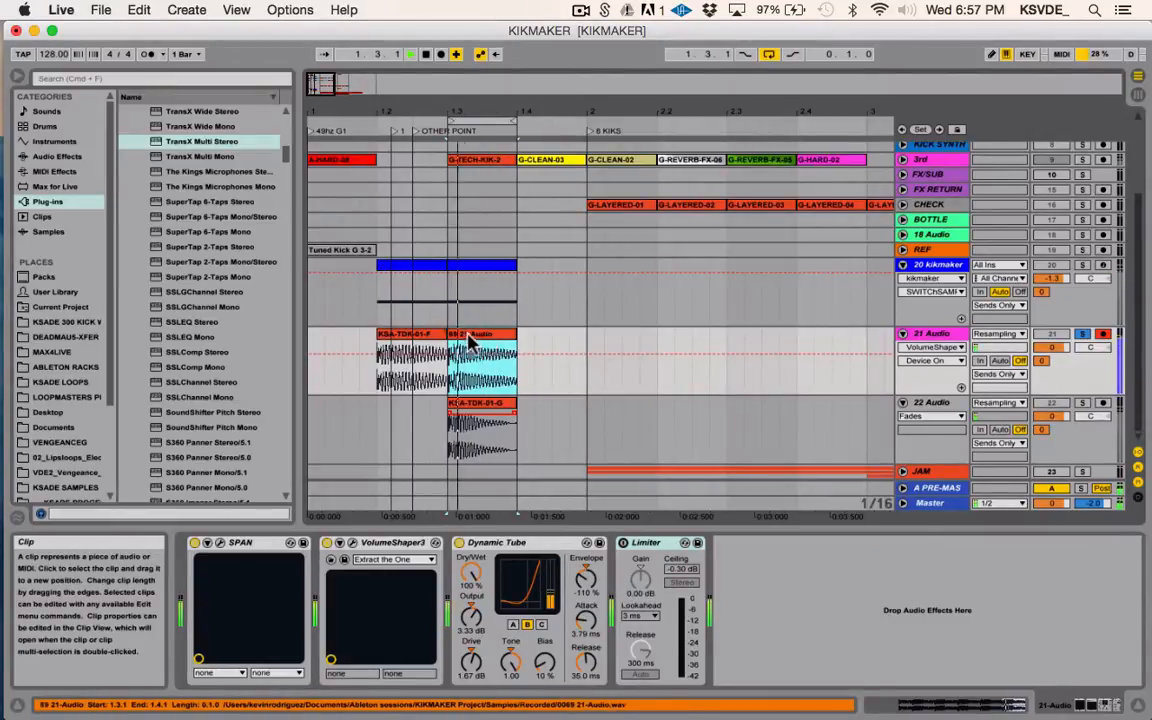
left_click(408, 338)
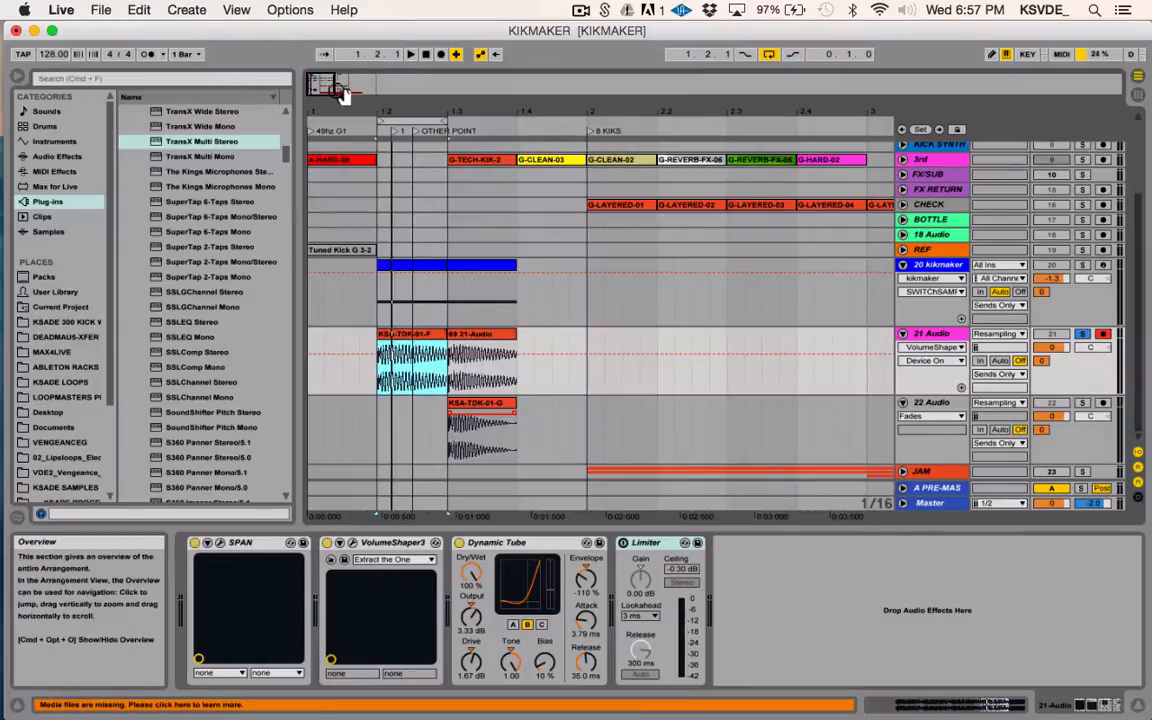
Step: Unfold the 808 track to show the Kick-808 clip's waveform and the track's device chain
left_click_drag(334, 85, 334, 97)
scroll(424, 278, "up", 5)
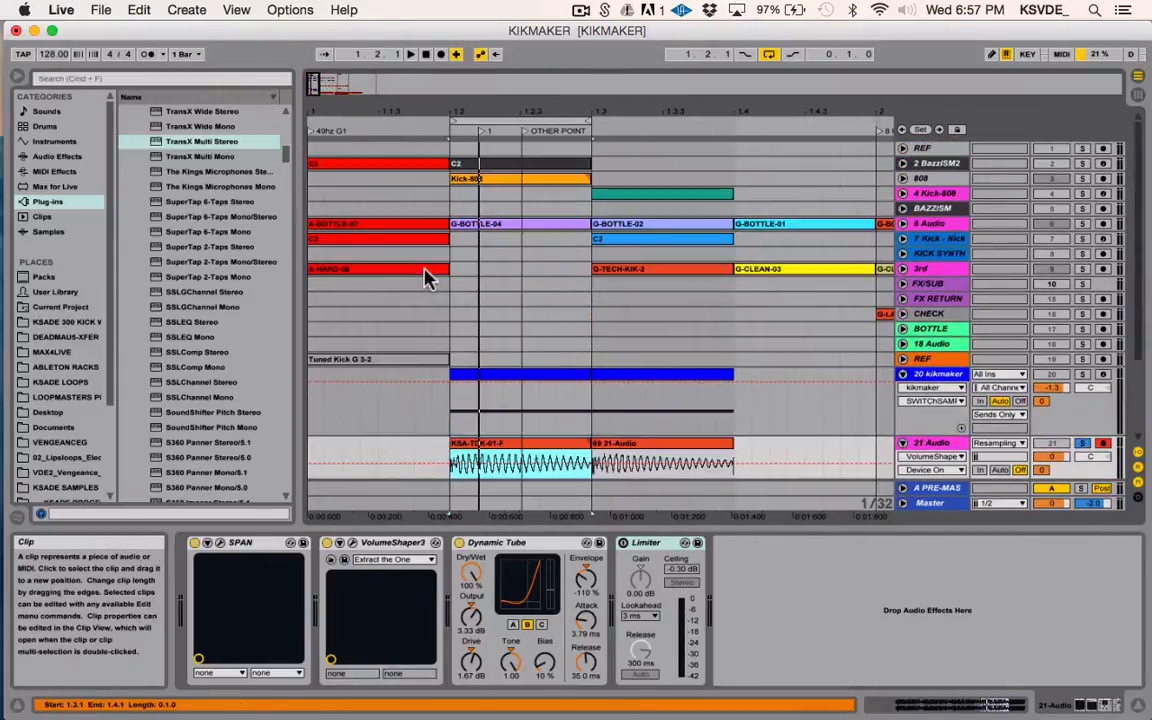
left_click(540, 182)
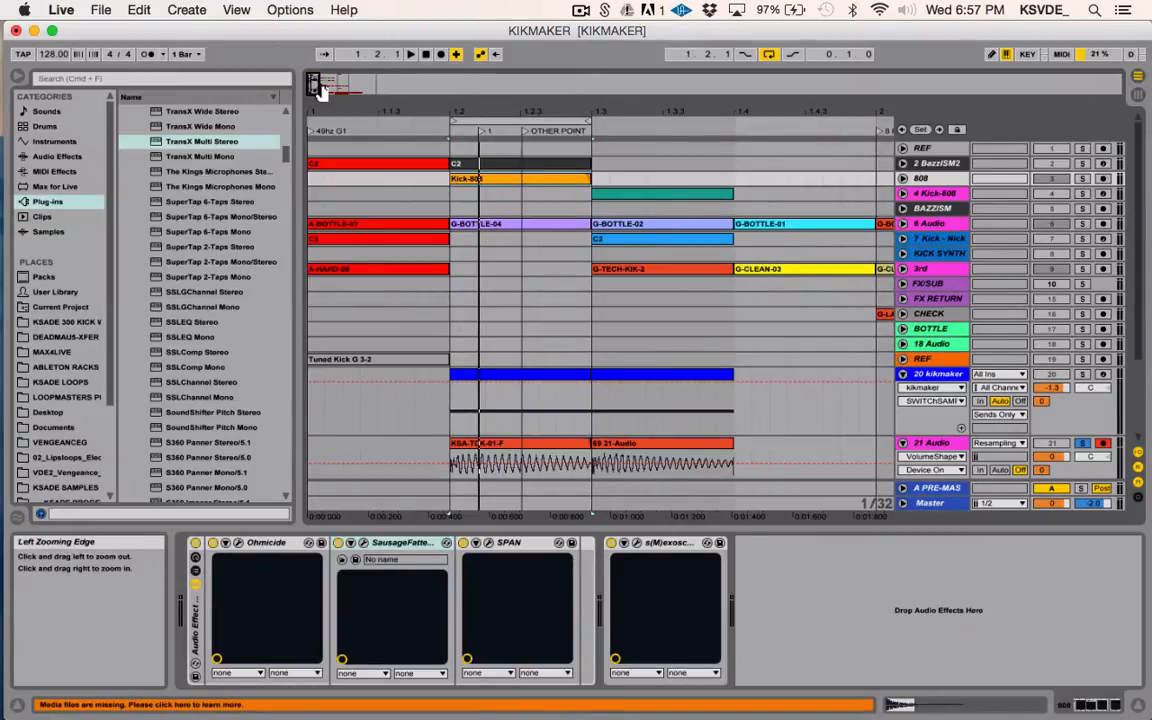
left_click_drag(312, 82, 313, 93)
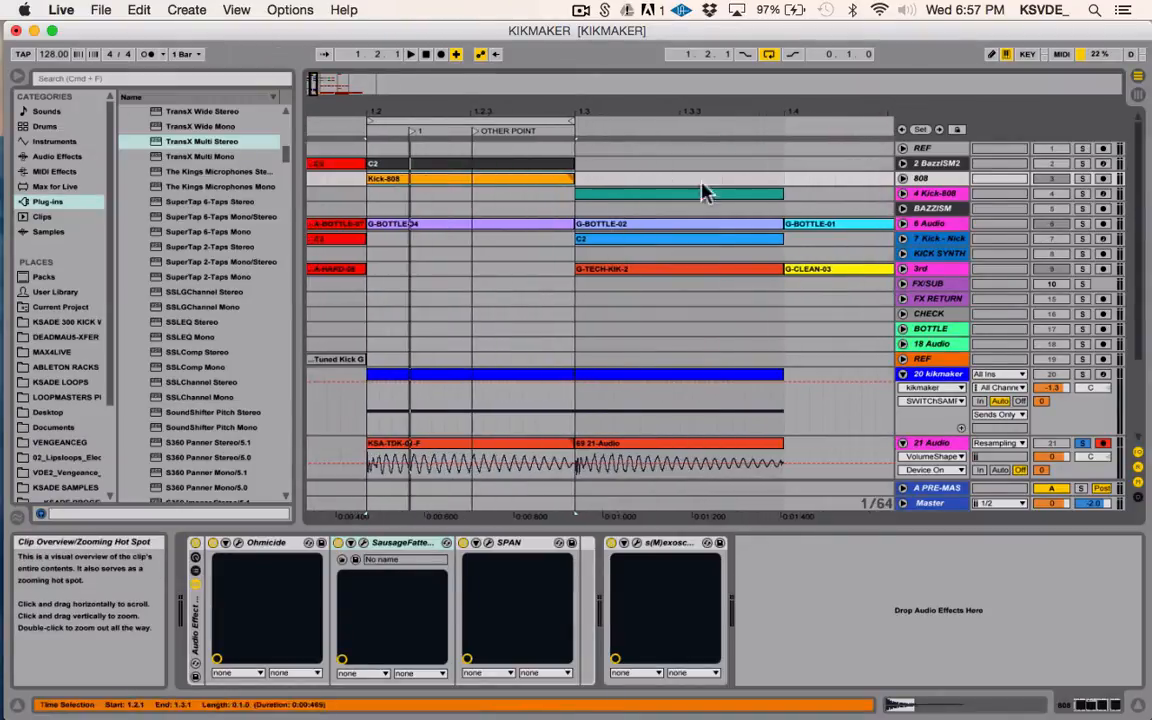
left_click(902, 179)
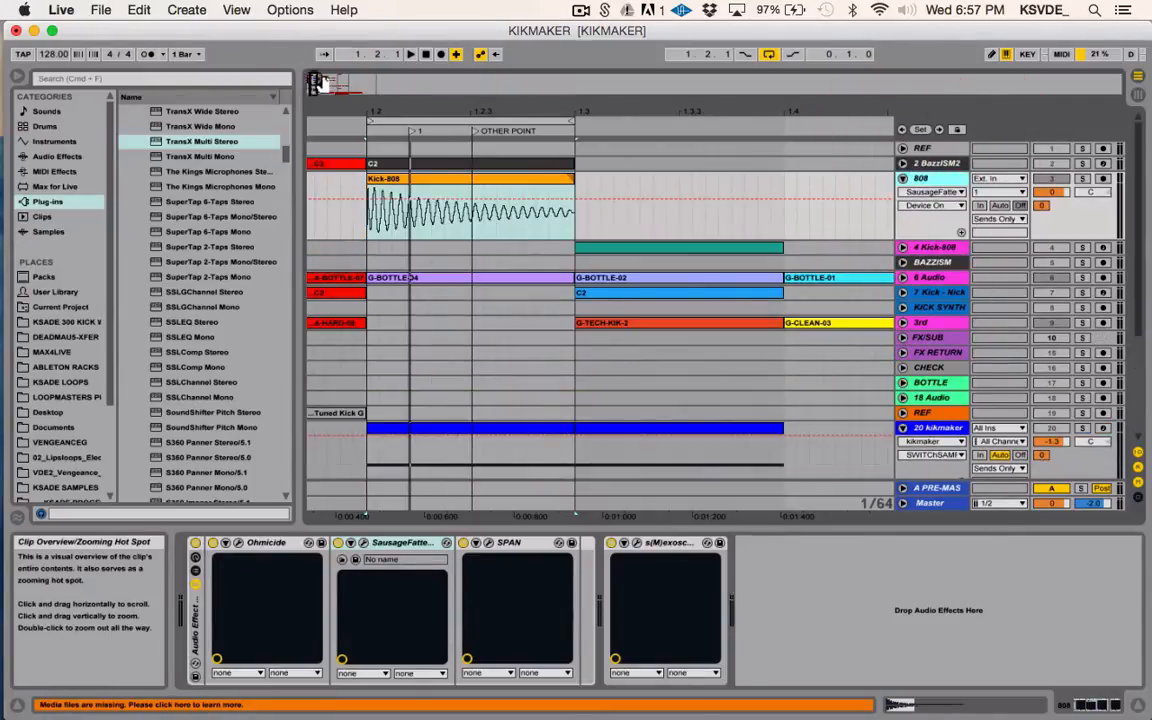
left_click(470, 178)
left_click_drag(292, 80, 292, 90)
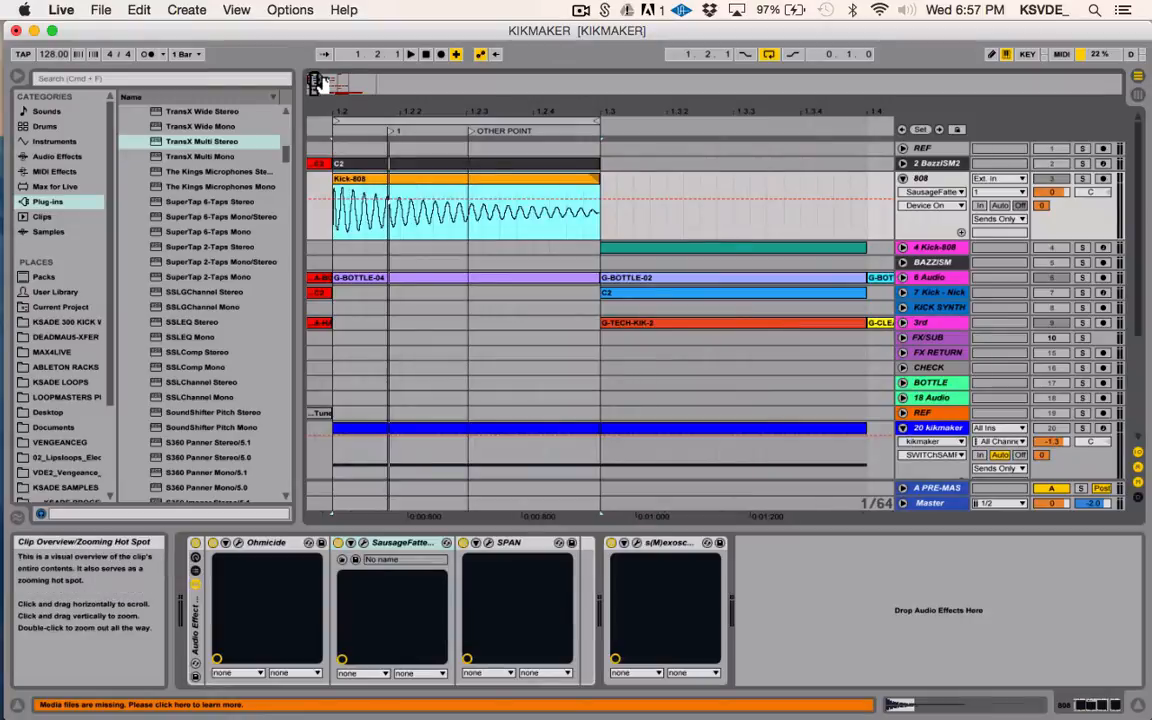
left_click(940, 178)
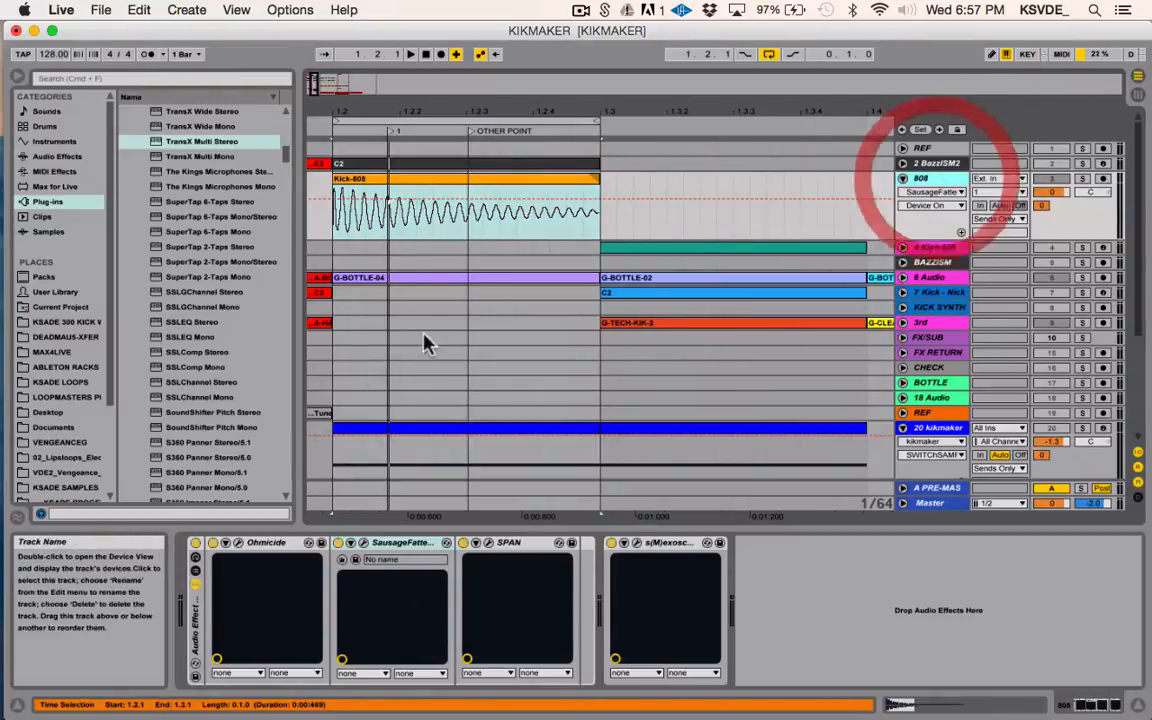
Step: Inspect the Ohmicide and SausageFattener plug-in windows on the 808 track, closing each one
left_click(236, 542)
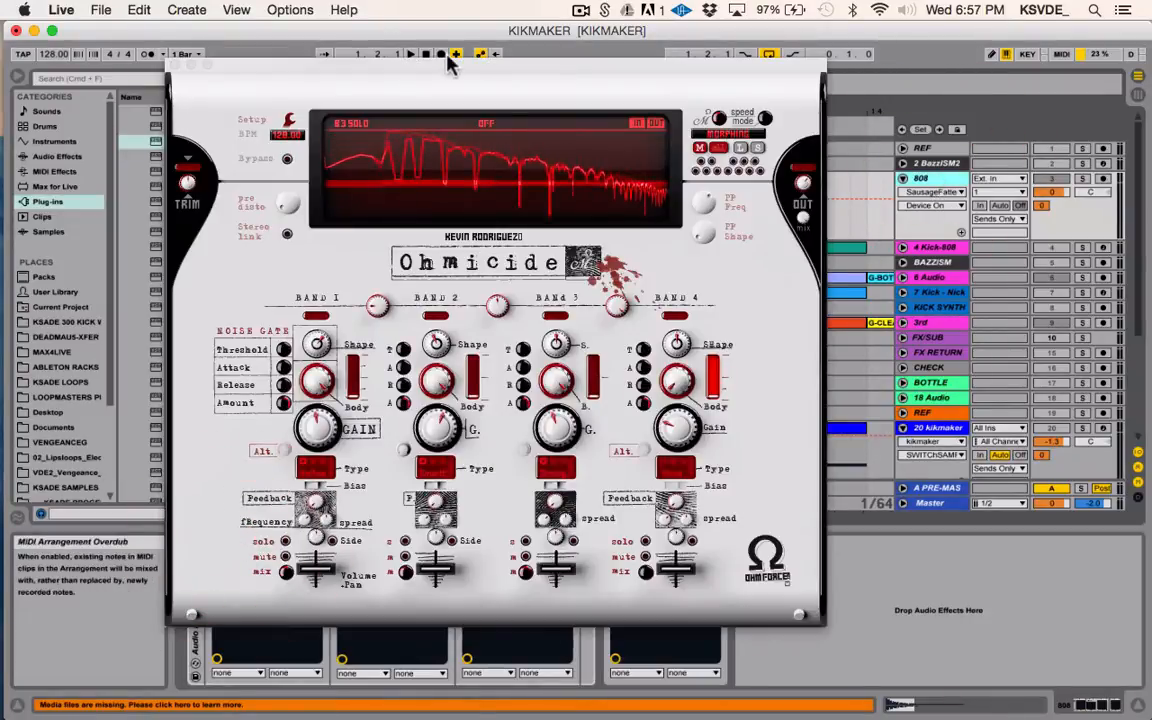
left_click_drag(437, 69, 560, 124)
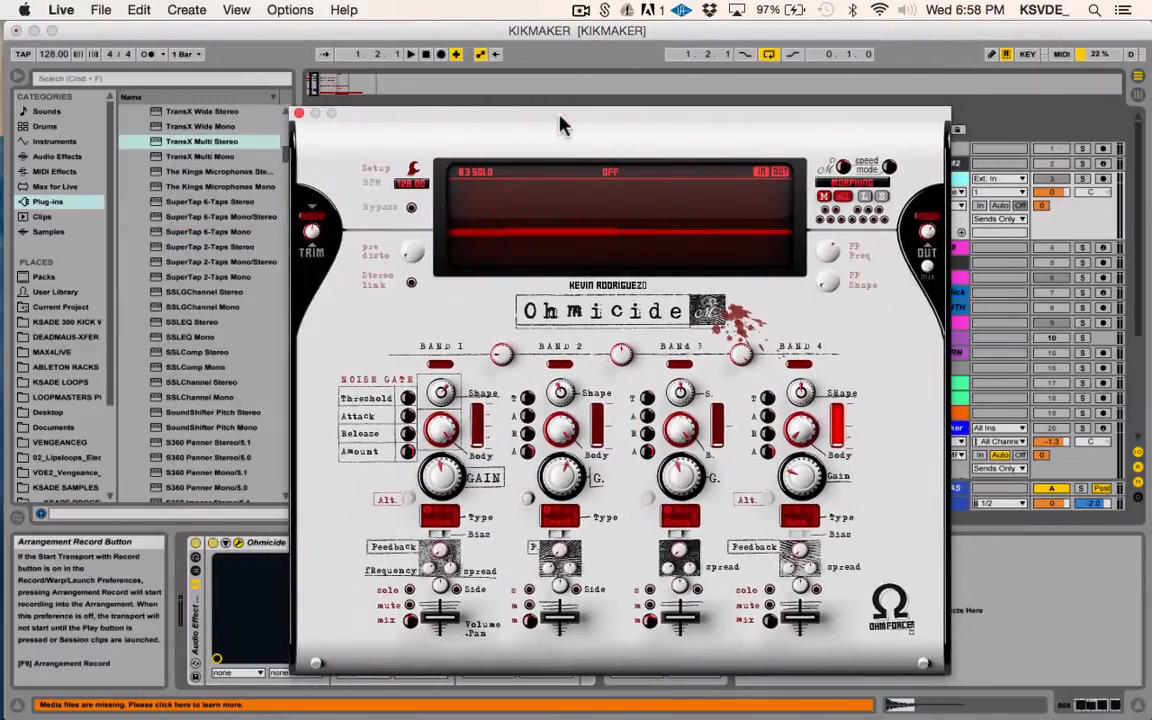
left_click(299, 113)
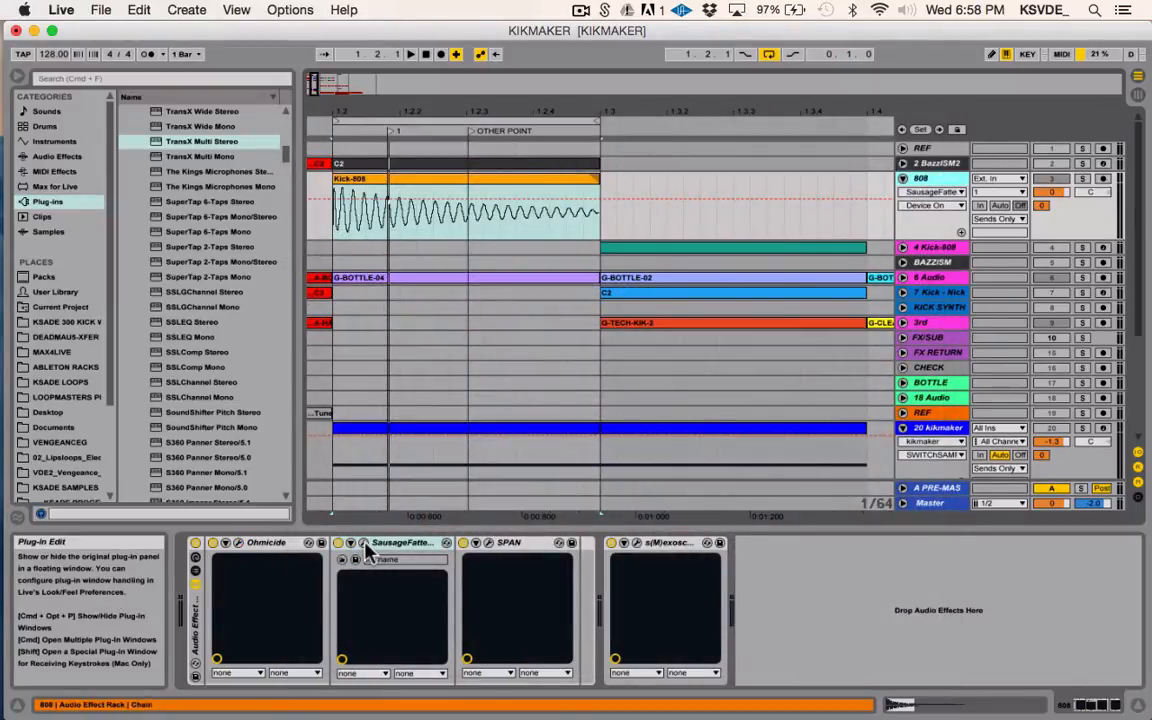
left_click(365, 545)
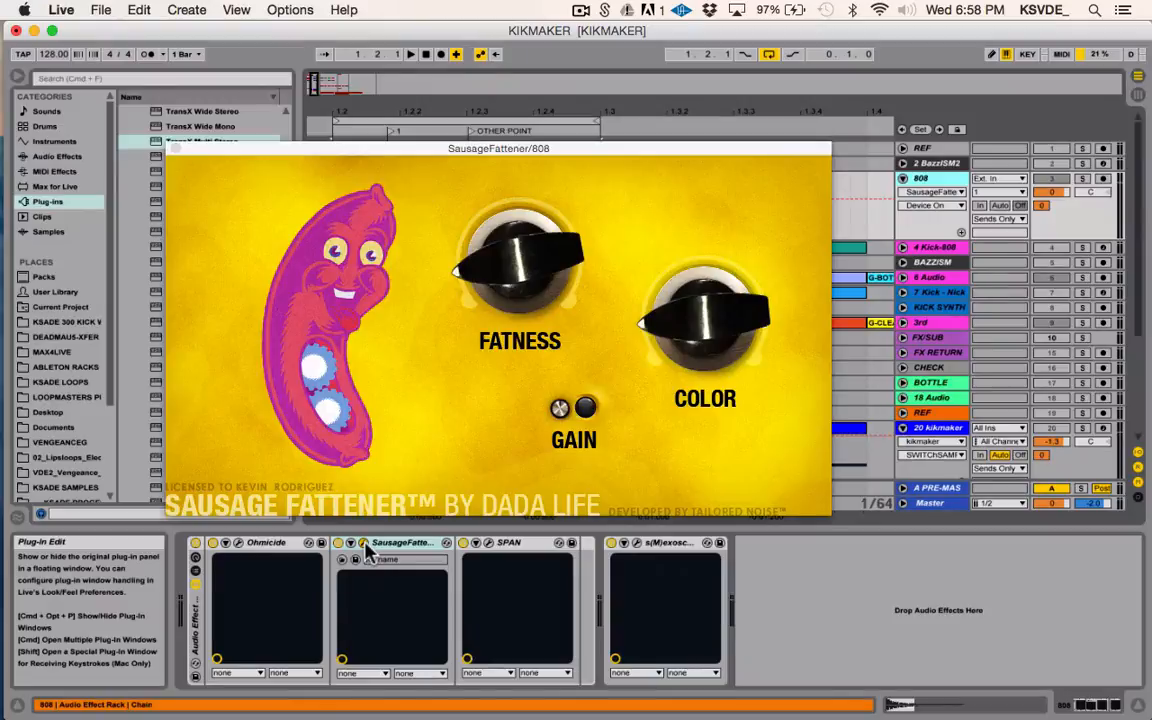
left_click(176, 150)
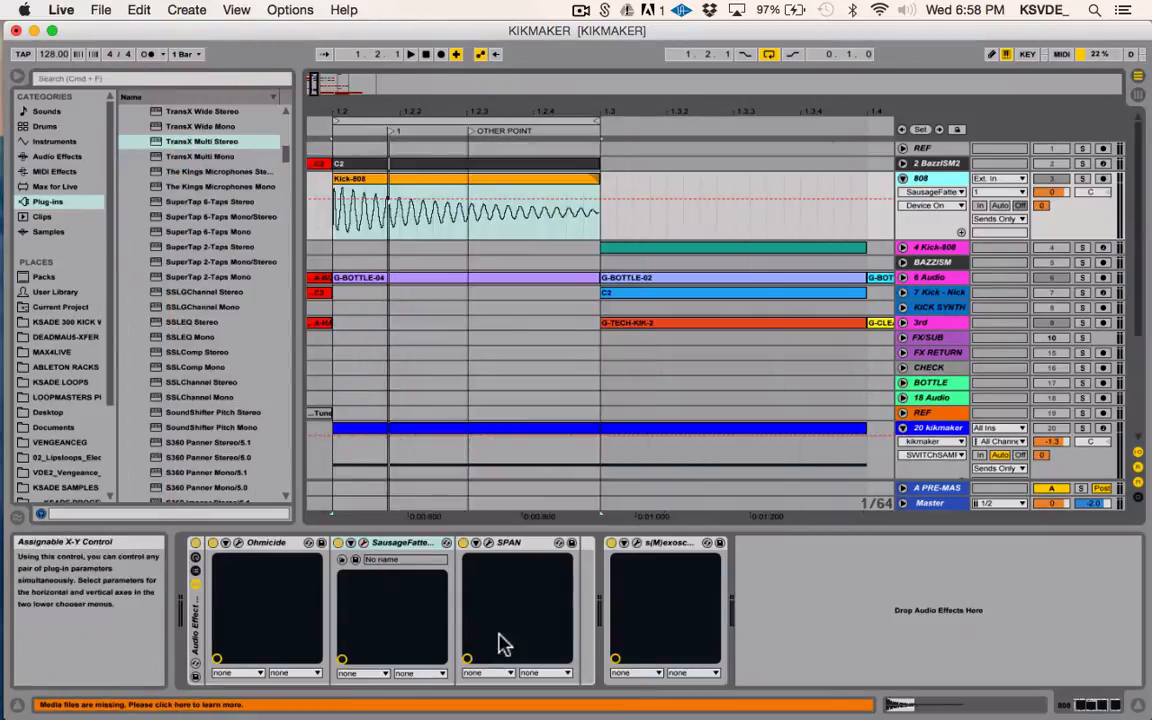
Step: Open SPAN on the 808 track, choose the Lo-Freq Inspection session preset and widen the displayed frequency range past 200 Hz
left_click(487, 545)
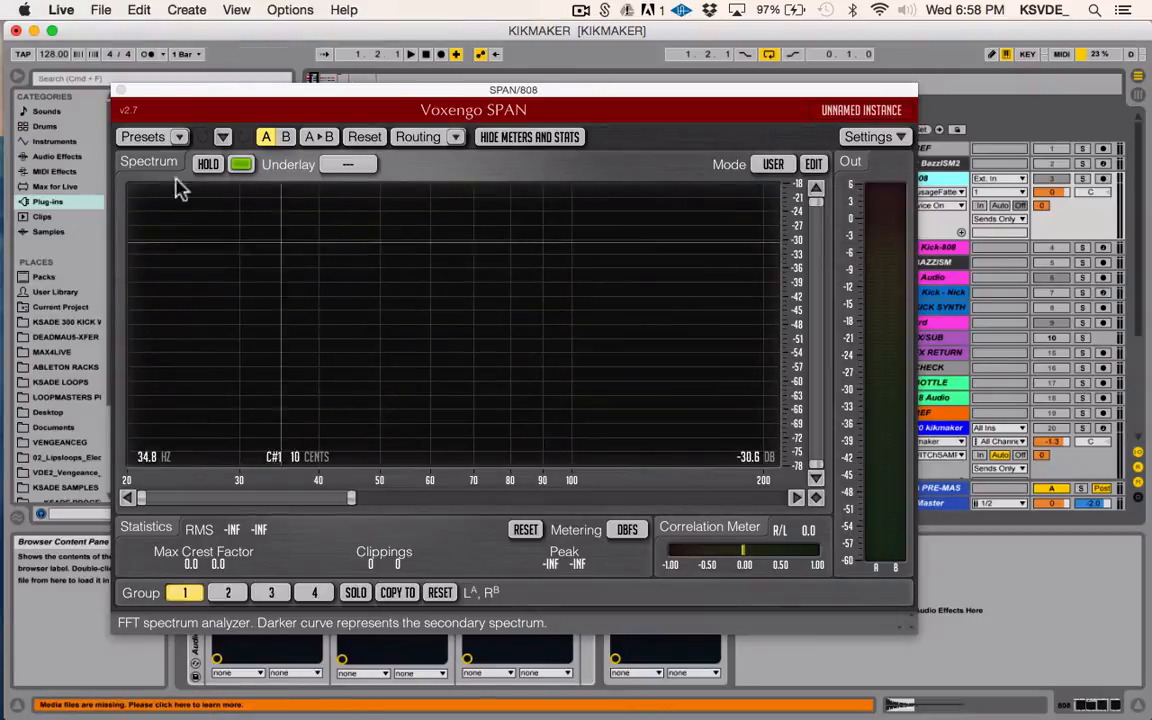
left_click(179, 137)
mouse_move(216, 158)
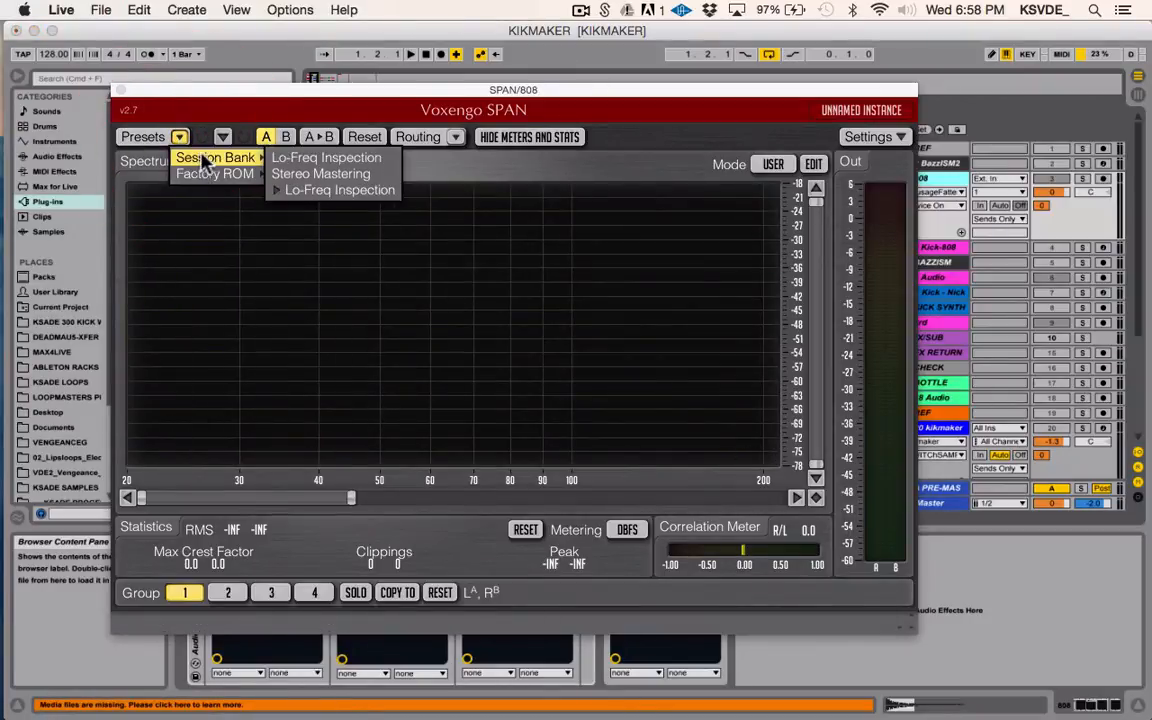
left_click(323, 200)
mouse_move(352, 496)
left_mouse_down()
mouse_move(773, 497)
mouse_move(337, 497)
mouse_move(372, 503)
left_mouse_up()
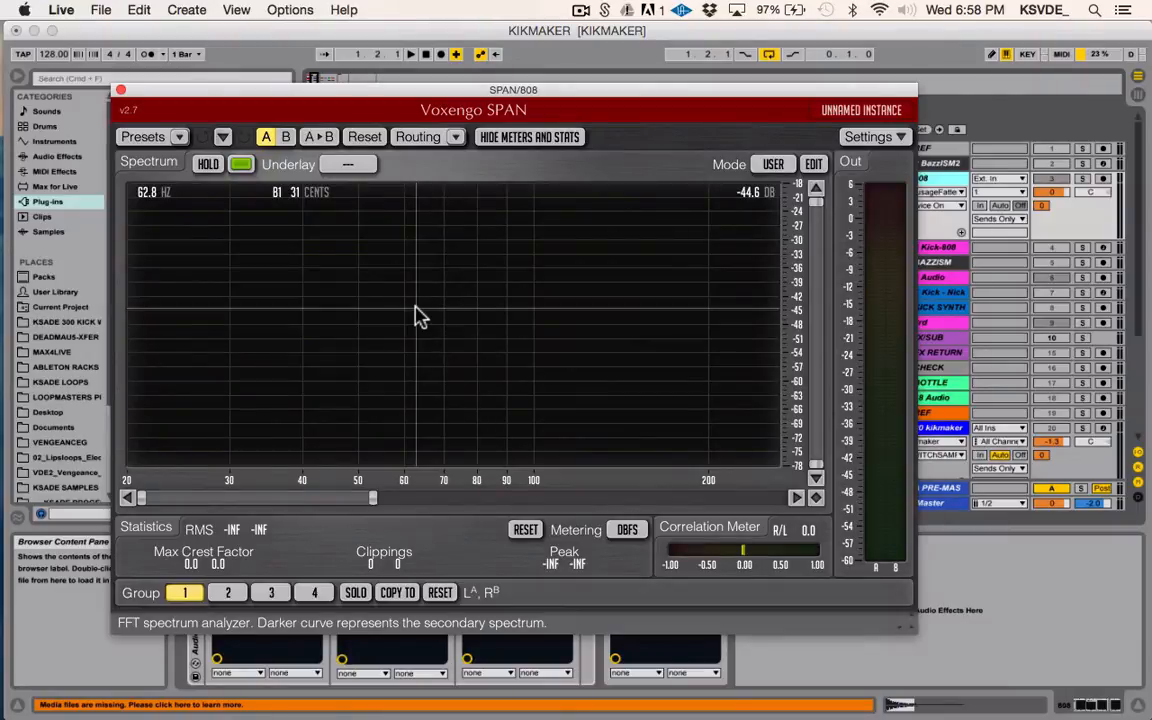
Step: Solo the 808 track and turn off its Ohmicide and SausageFattener devices
left_click(1082, 181)
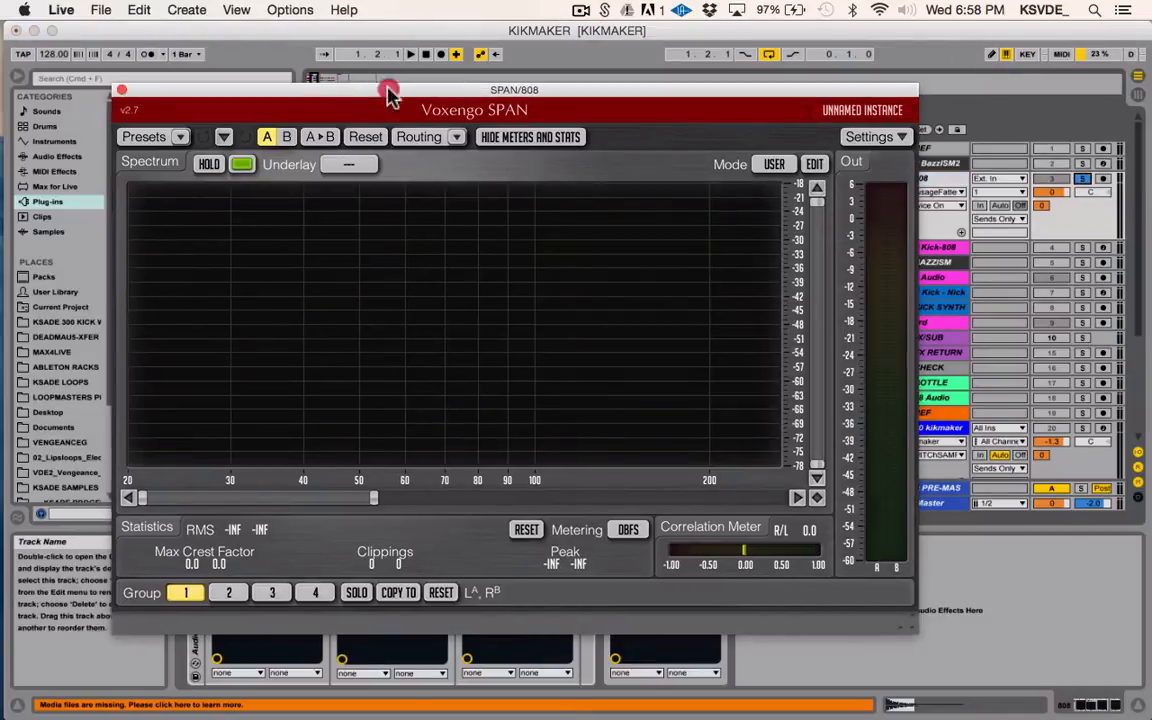
left_click_drag(386, 90, 765, 147)
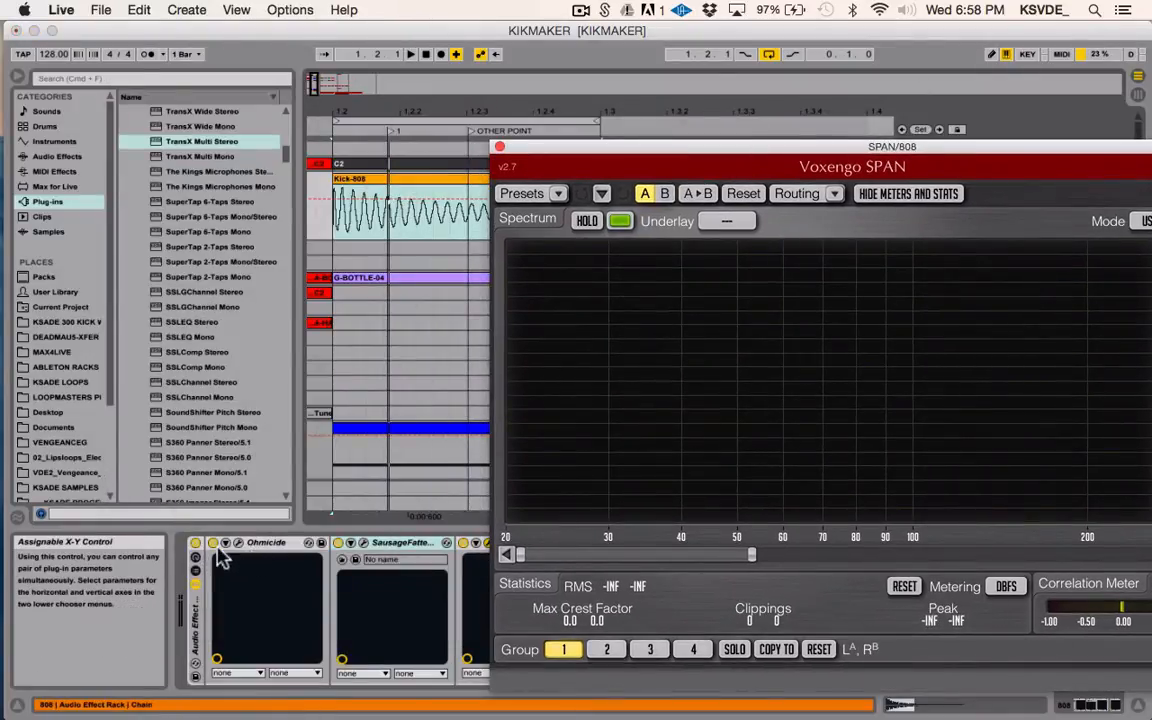
left_click(252, 543)
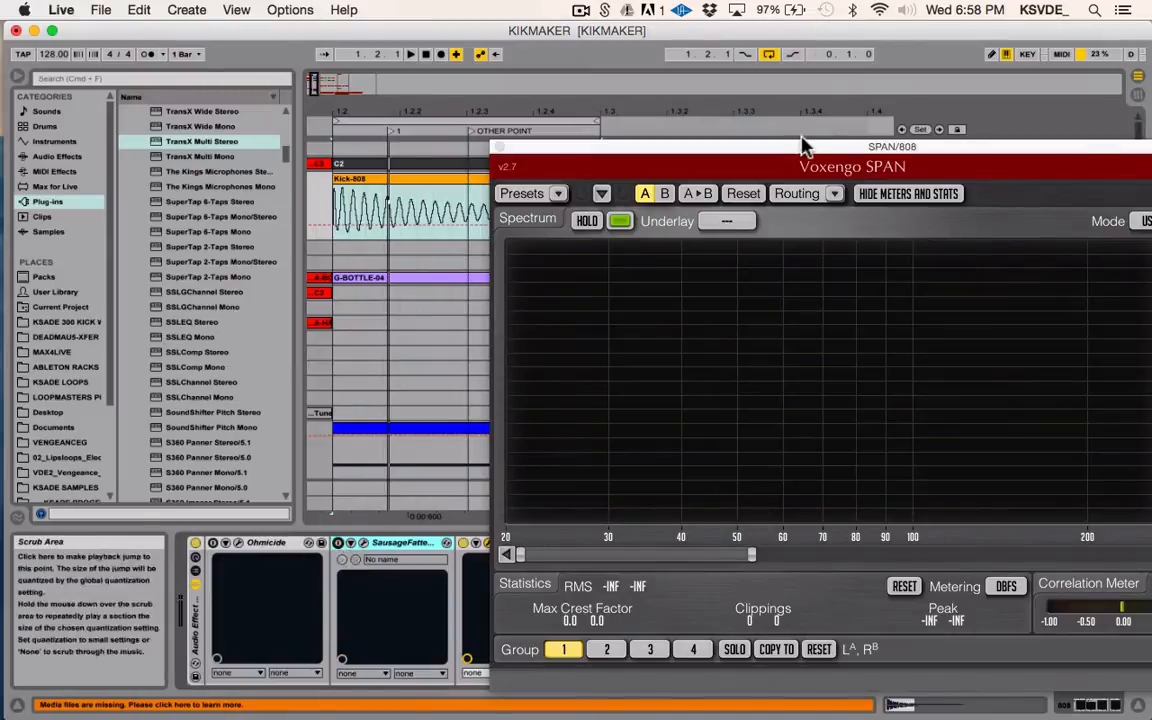
Step: Play the Kick-808 clip through SPAN, hold the captured spectrum and stop playback
left_click_drag(804, 147, 437, 111)
key("space")
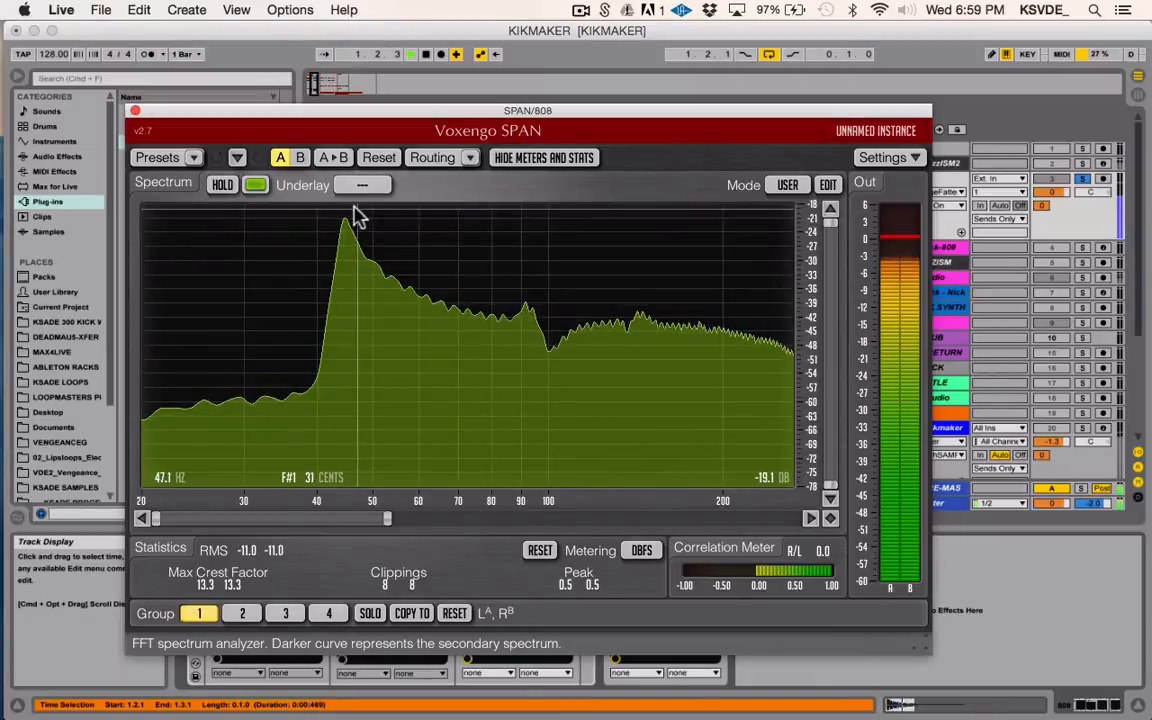
left_click(223, 186)
key("space")
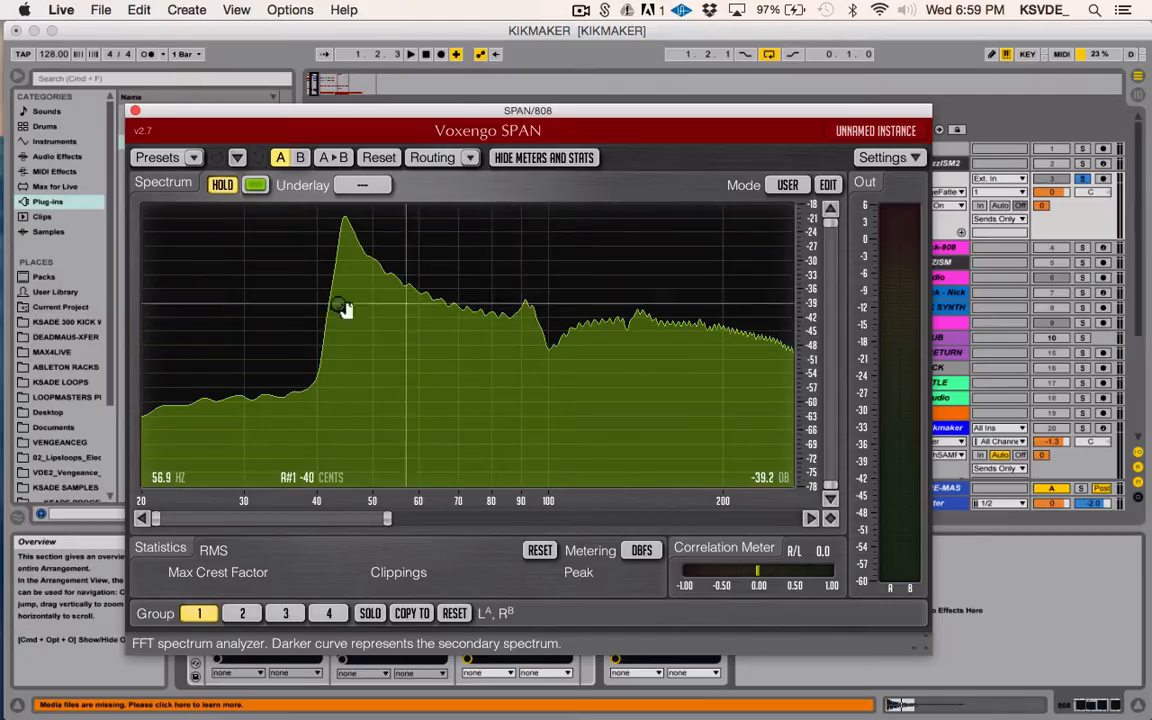
Step: Examine the held kick spectrum across the full range up to 20 kHz and within the low frequencies
left_click_drag(300, 126, 830, 418)
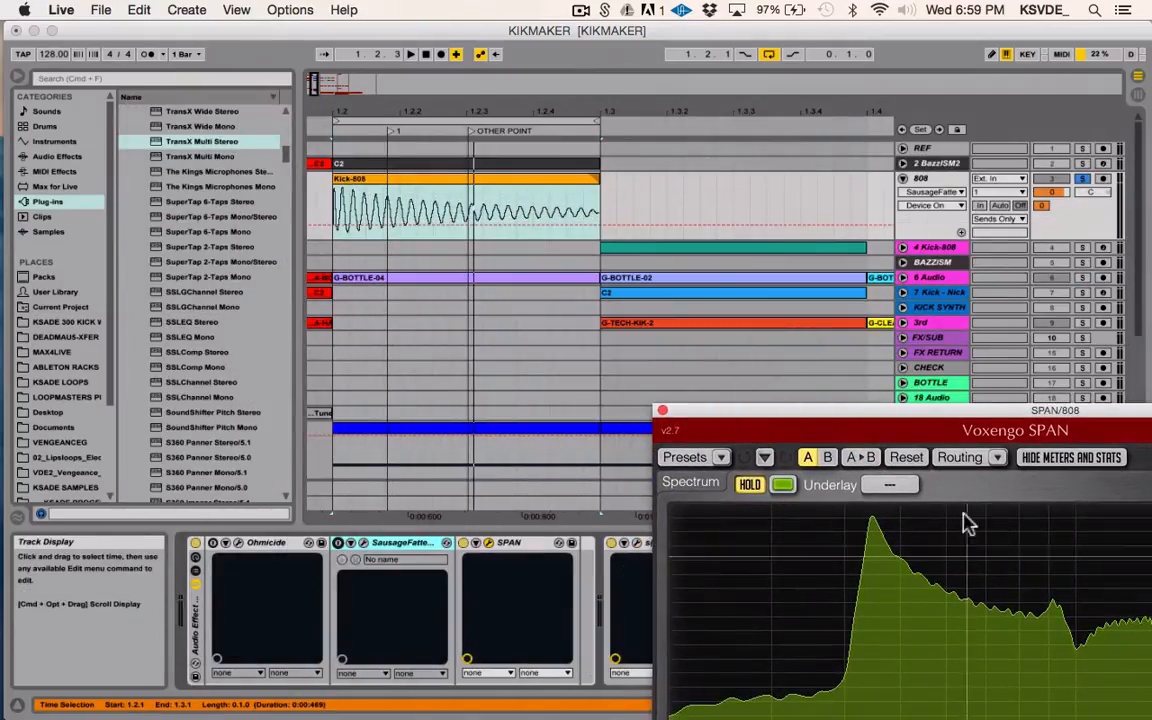
left_click_drag(947, 420, 445, 104)
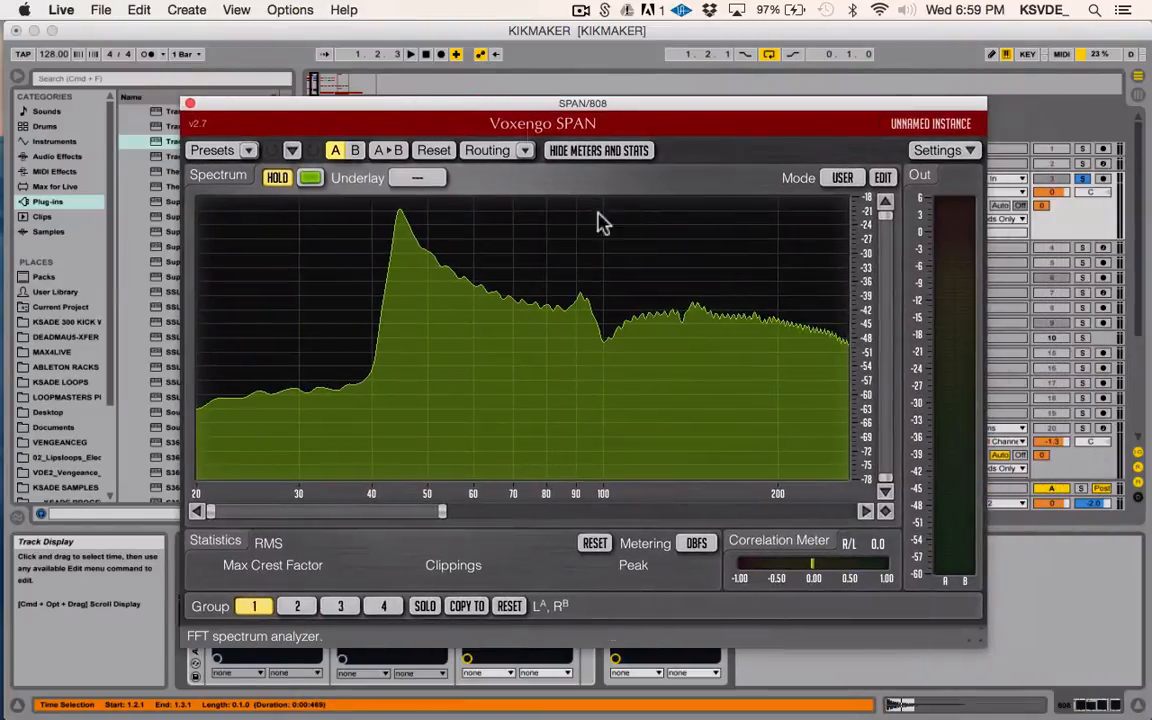
left_click_drag(445, 515, 851, 512)
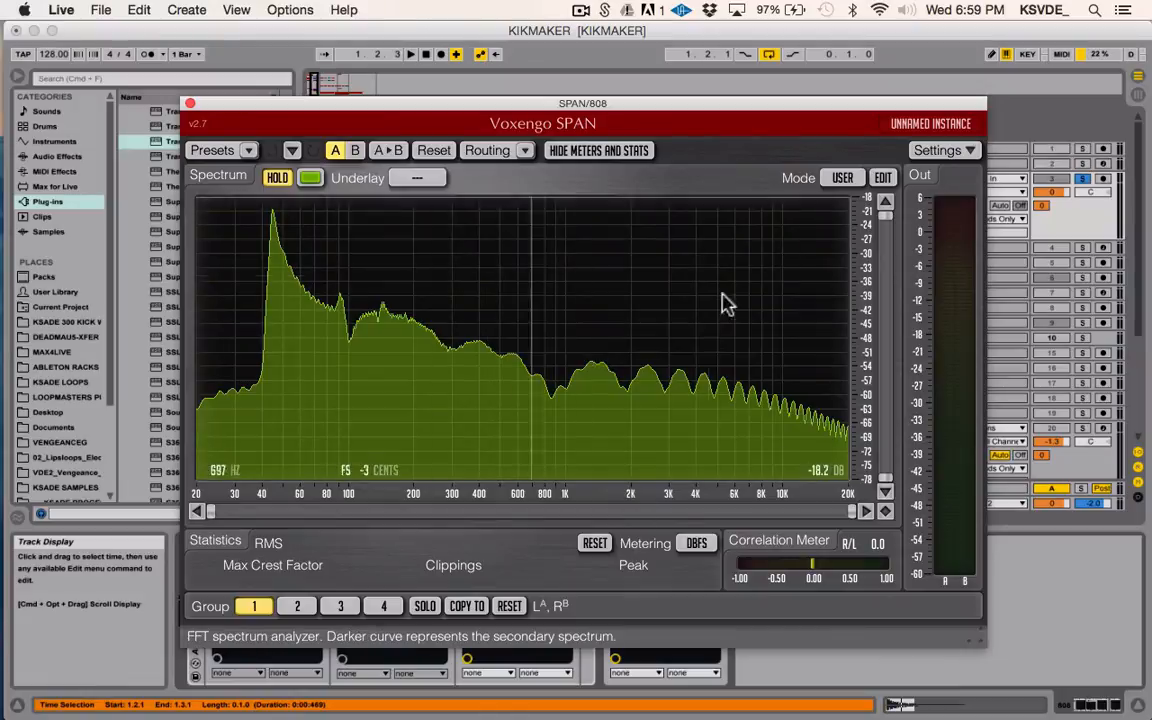
left_click_drag(851, 511, 387, 511)
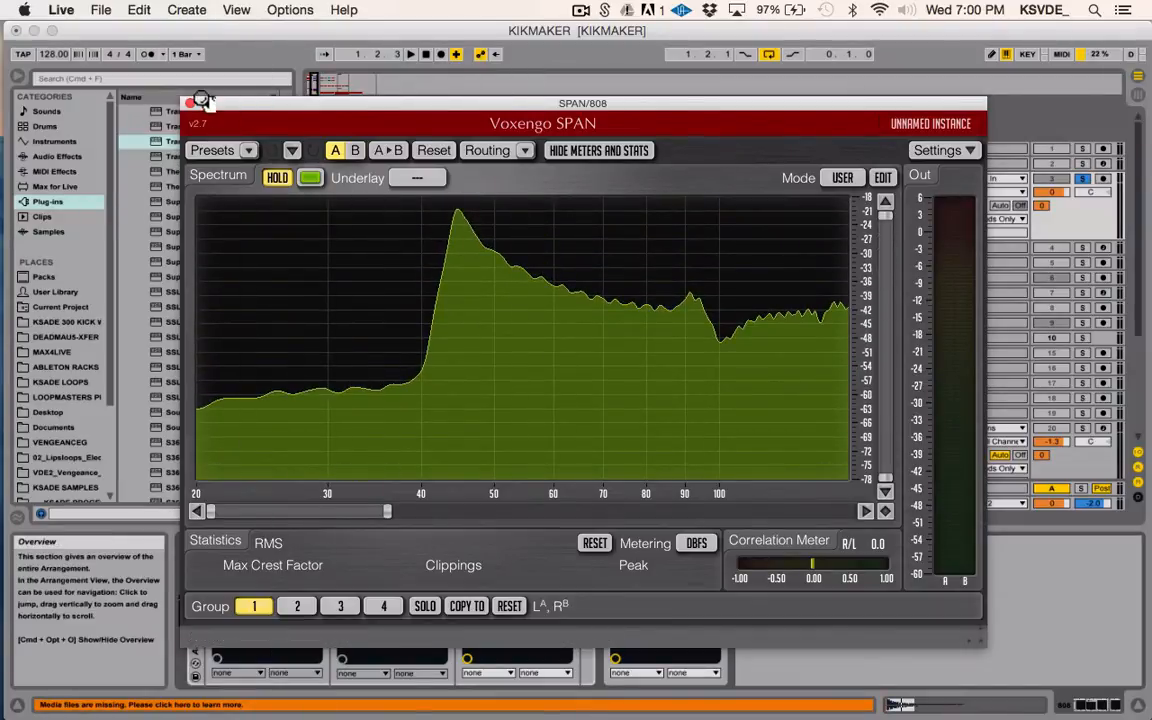
Step: Close SPAN and open the Kick-808 clip's sample settings
left_click(191, 107)
left_click(405, 180)
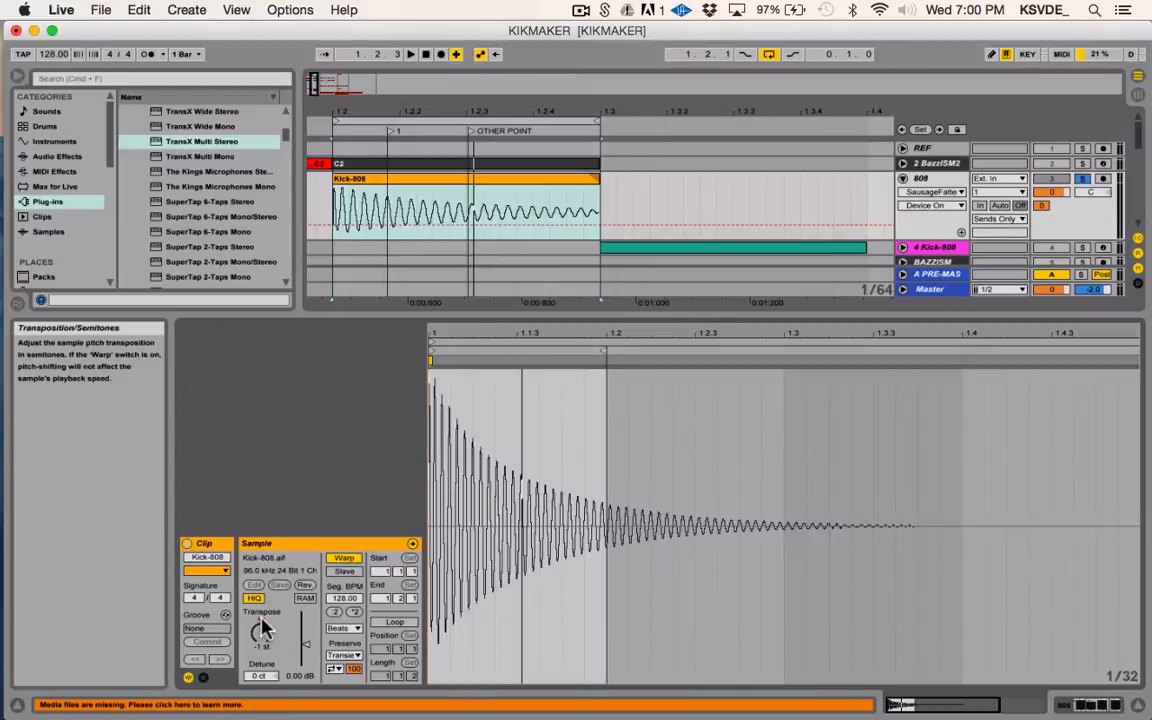
Step: Transpose the Kick-808 sample to 1 st, start playback and show SPAN alongside the clip's sample settings
left_click_drag(262, 628, 262, 636)
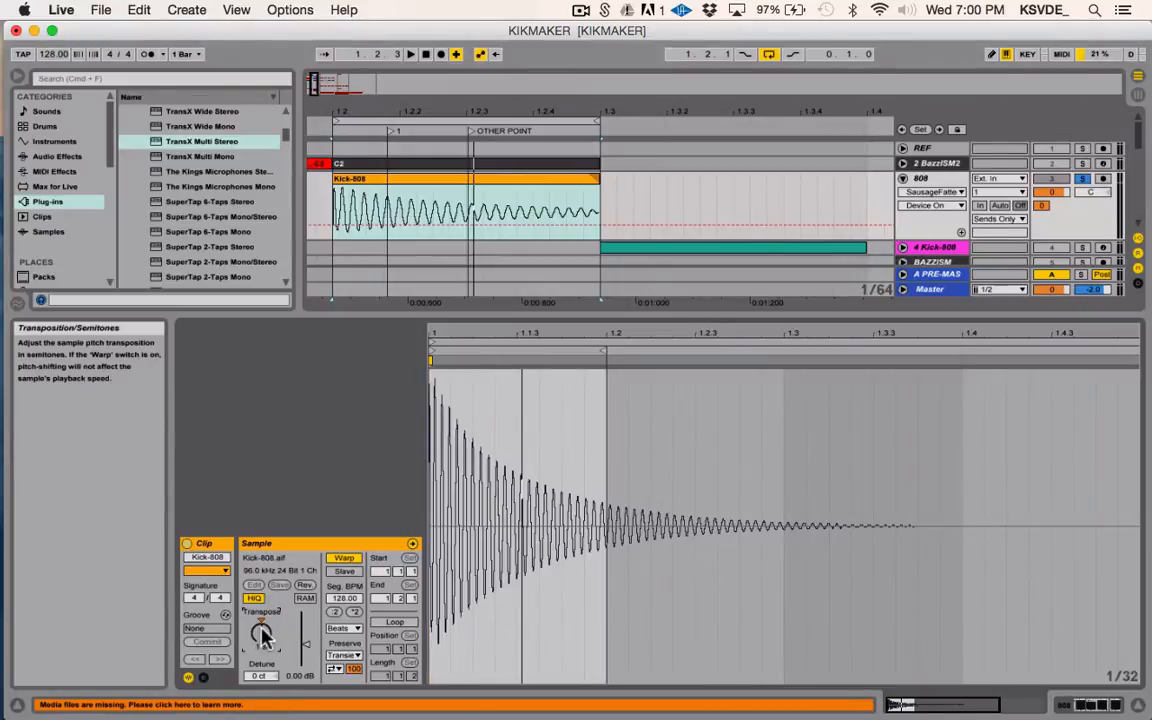
key("shift+Tab")
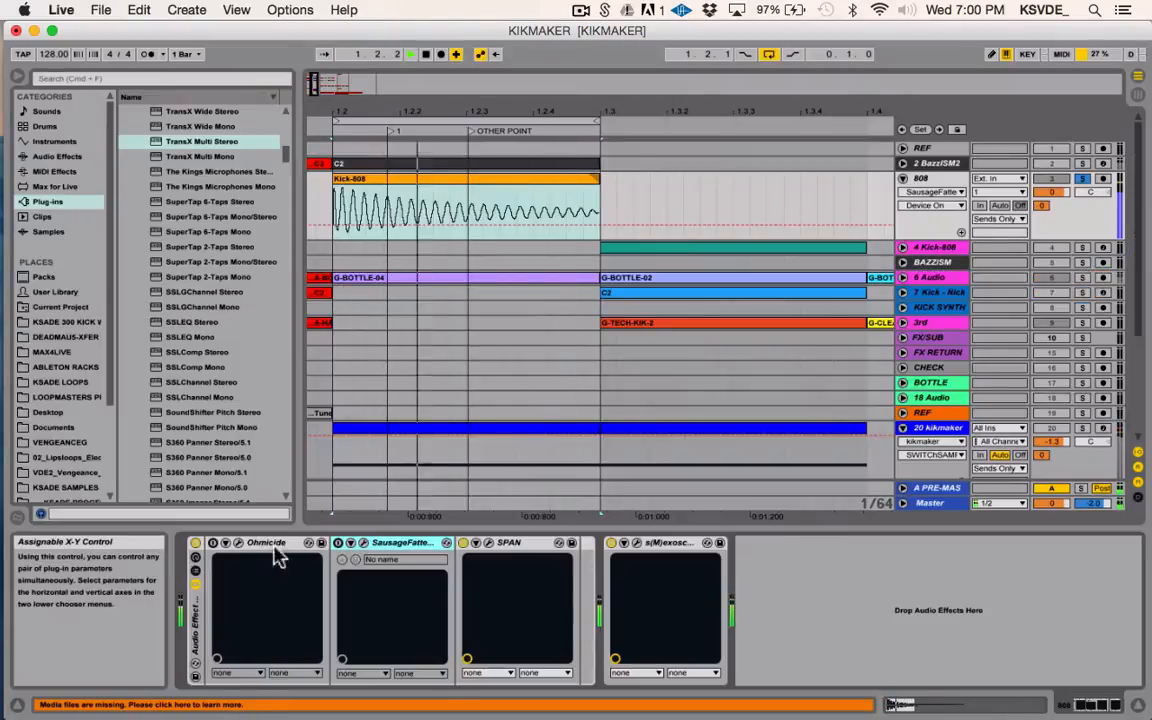
left_click(488, 542)
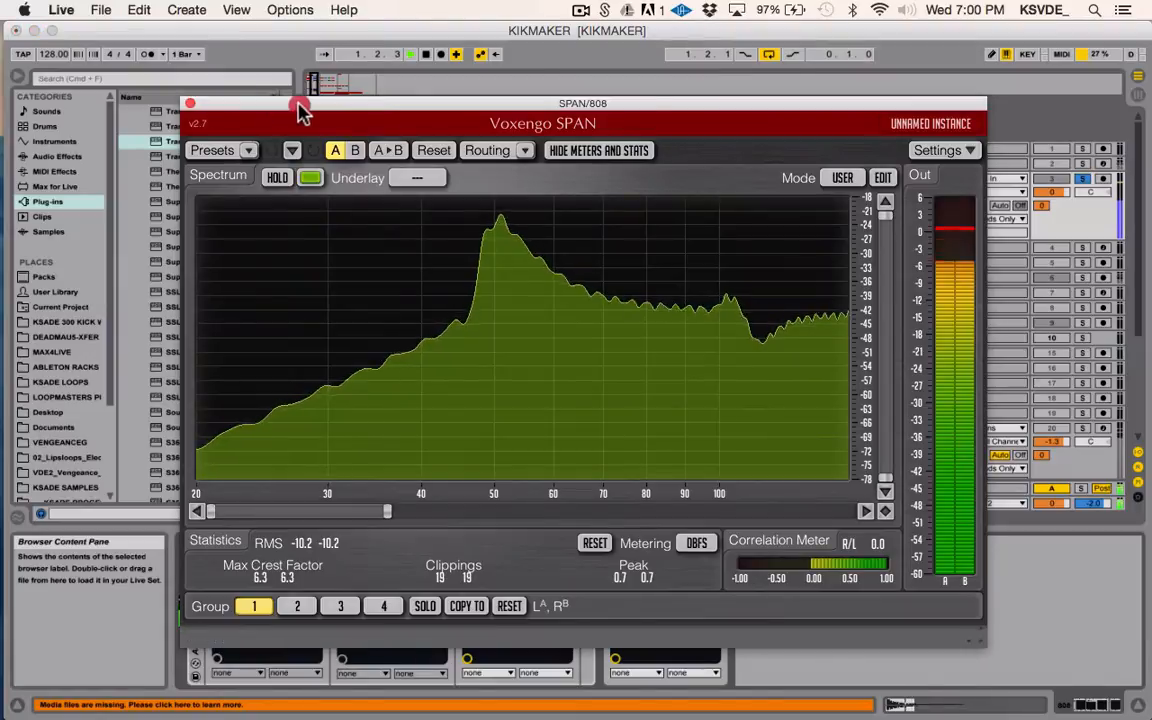
left_click_drag(300, 110, 696, 184)
left_click(437, 185)
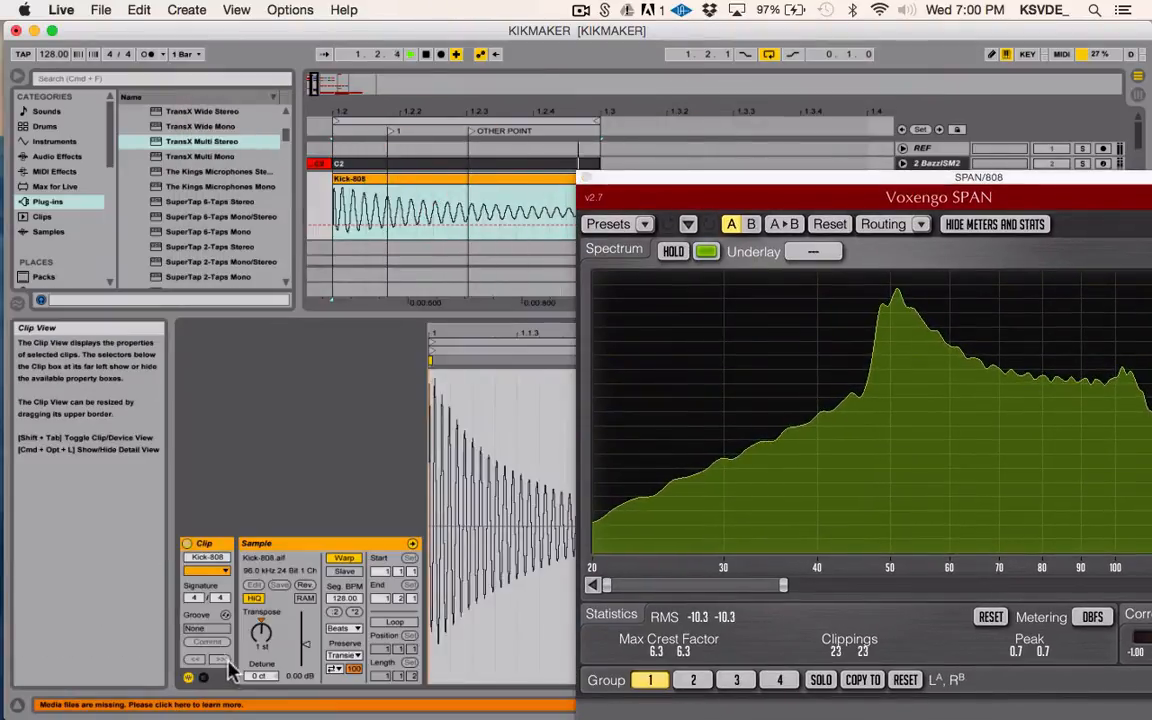
Step: Set the Kick-808 transposition to 0 st and try a 24 ct detune against the SPAN peak, then reset the detune
left_click(258, 626)
left_click(900, 318)
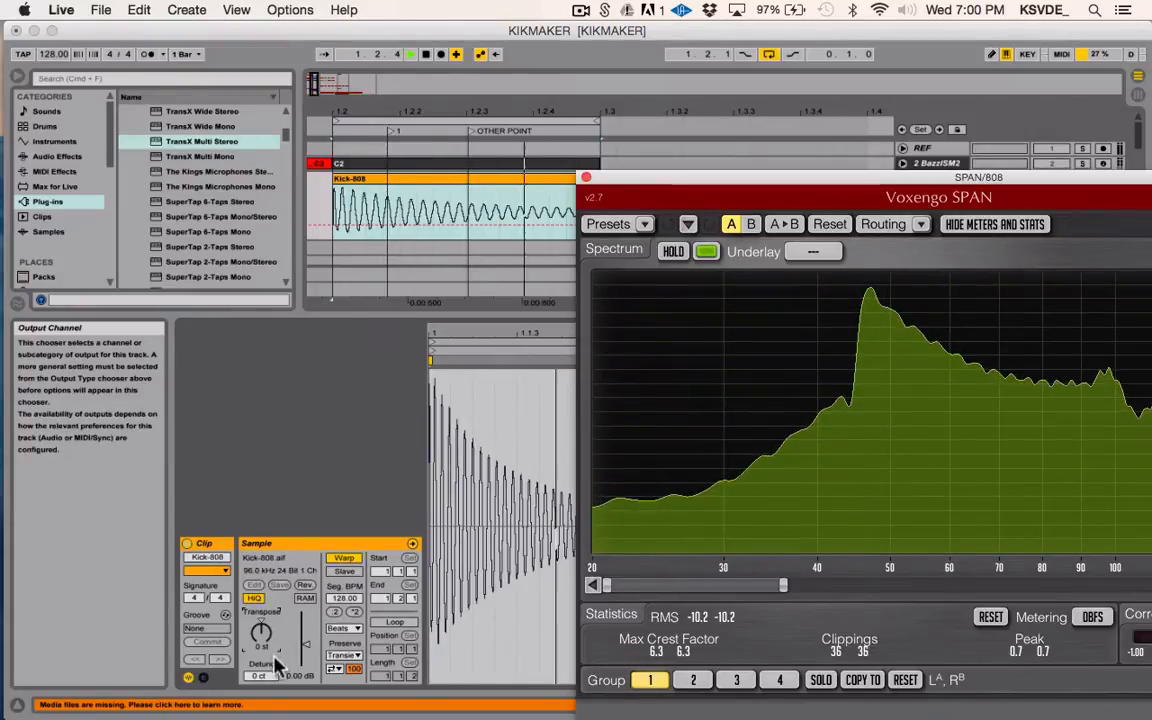
left_click_drag(274, 663, 274, 640)
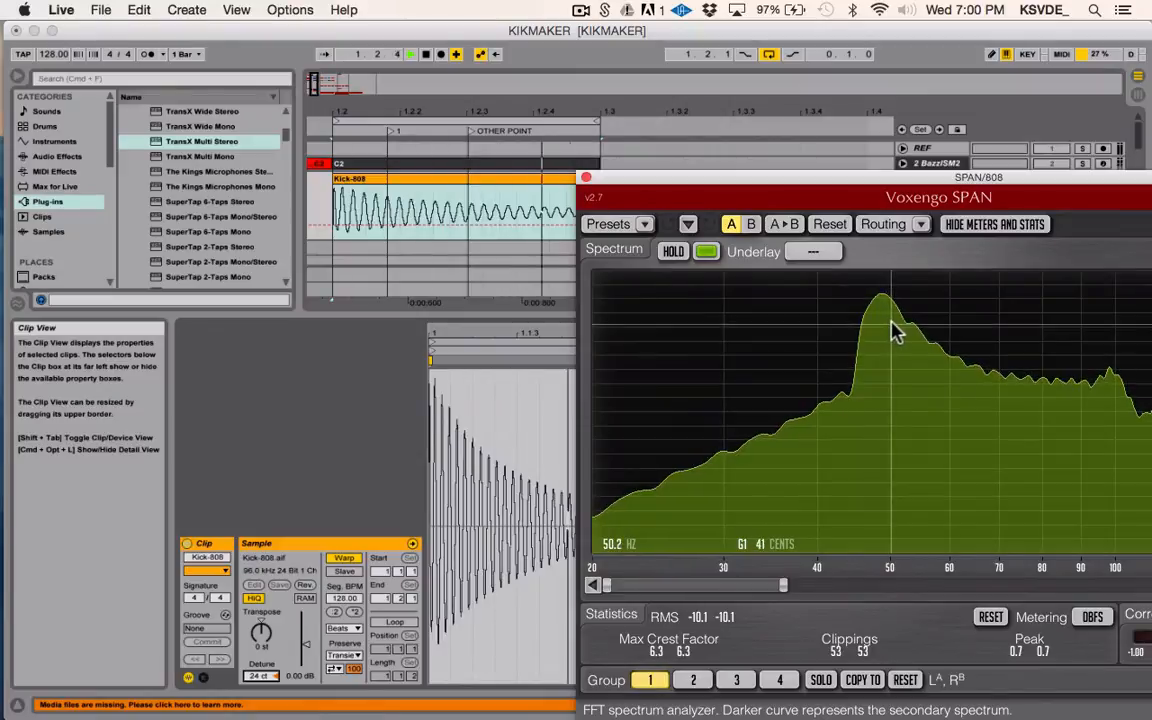
left_click(275, 672)
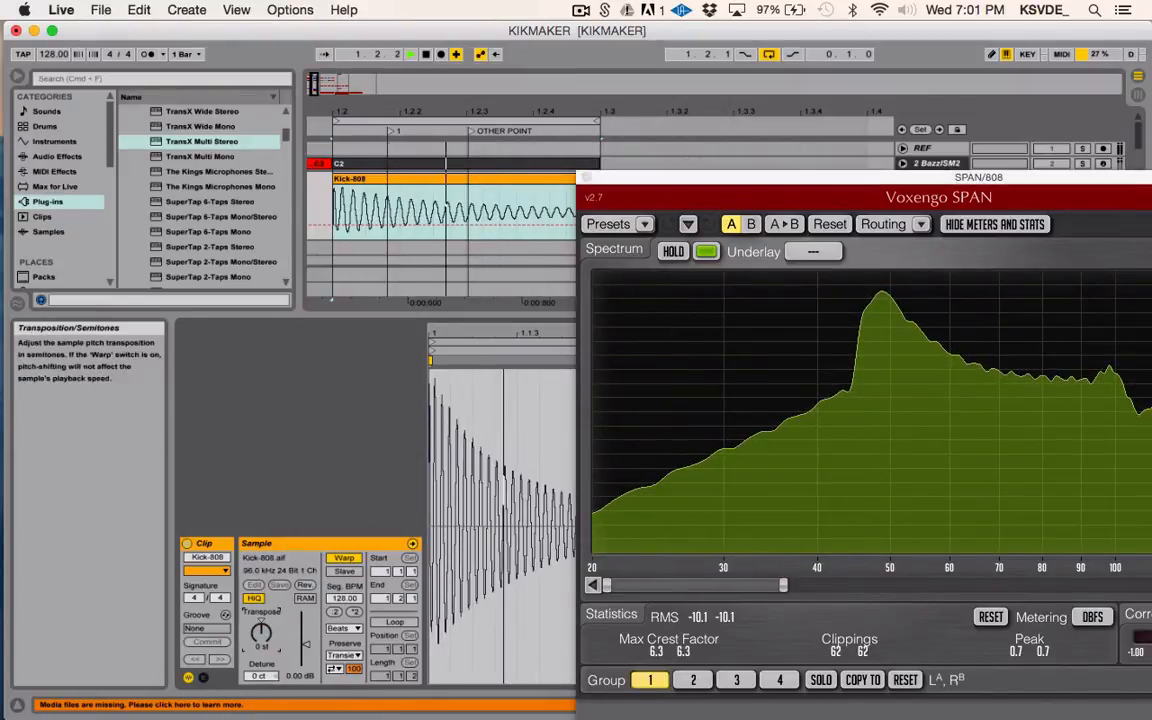
Step: Transpose the Kick-808 sample to -1 st, check its peak frequency in SPAN and close the analyzer
left_click_drag(260, 630, 260, 640)
left_click(865, 427)
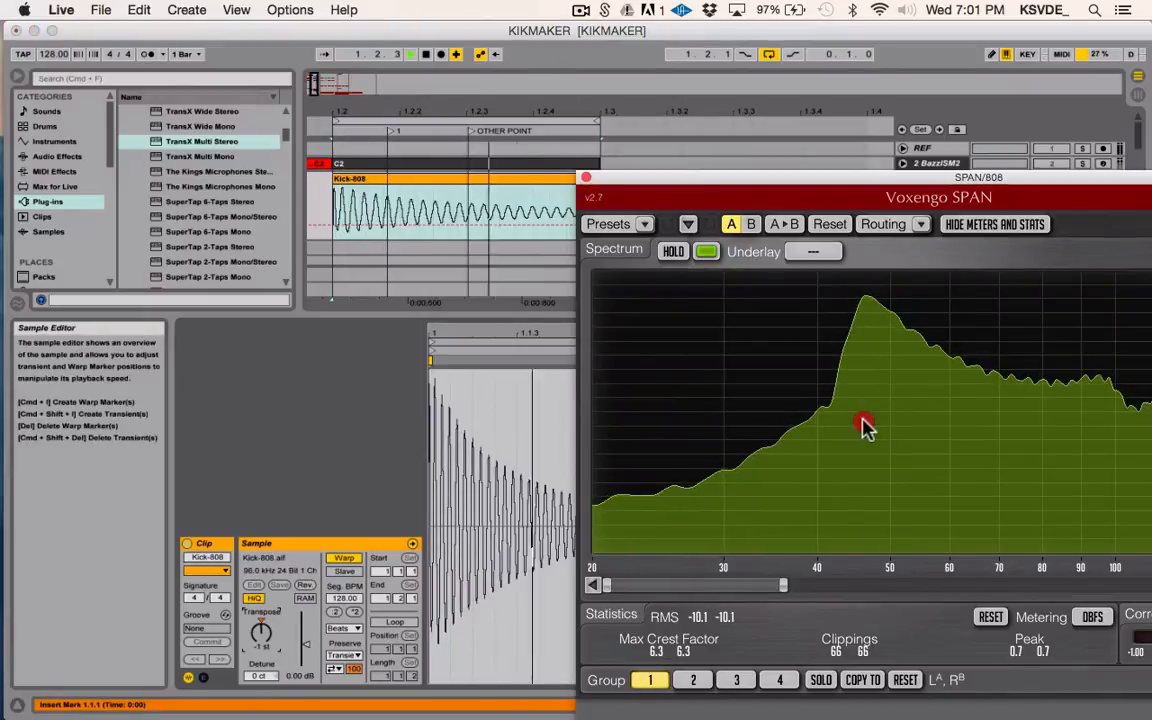
mouse_move(866, 342)
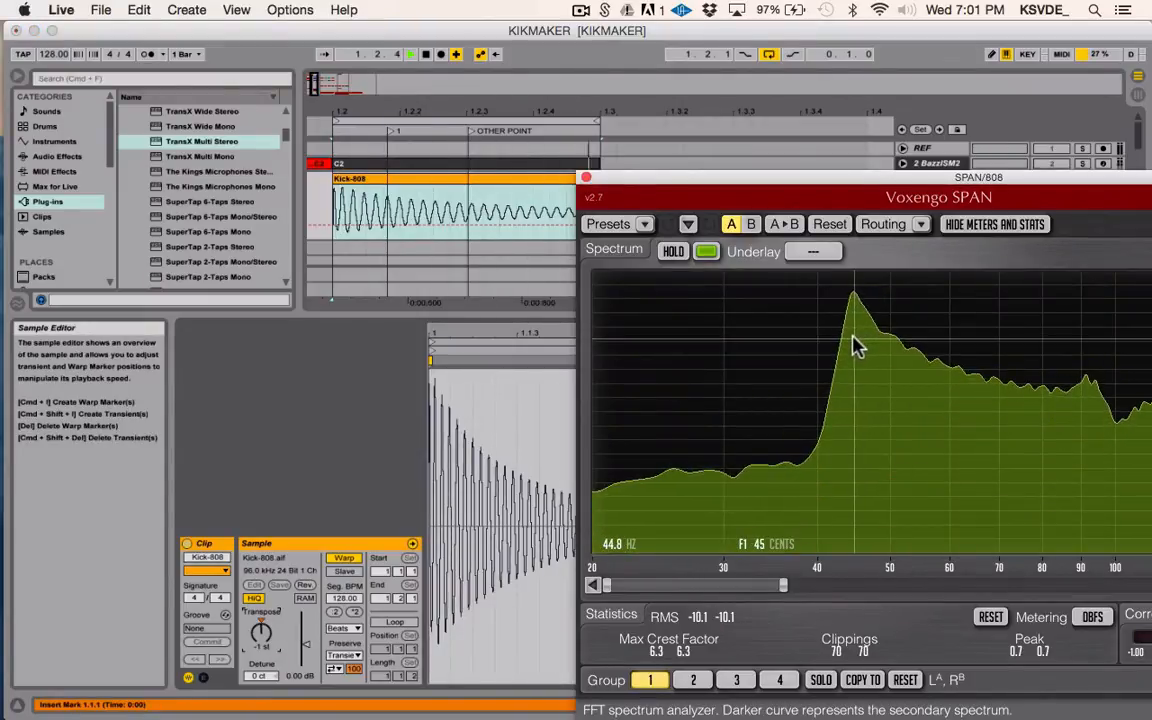
left_click(586, 178)
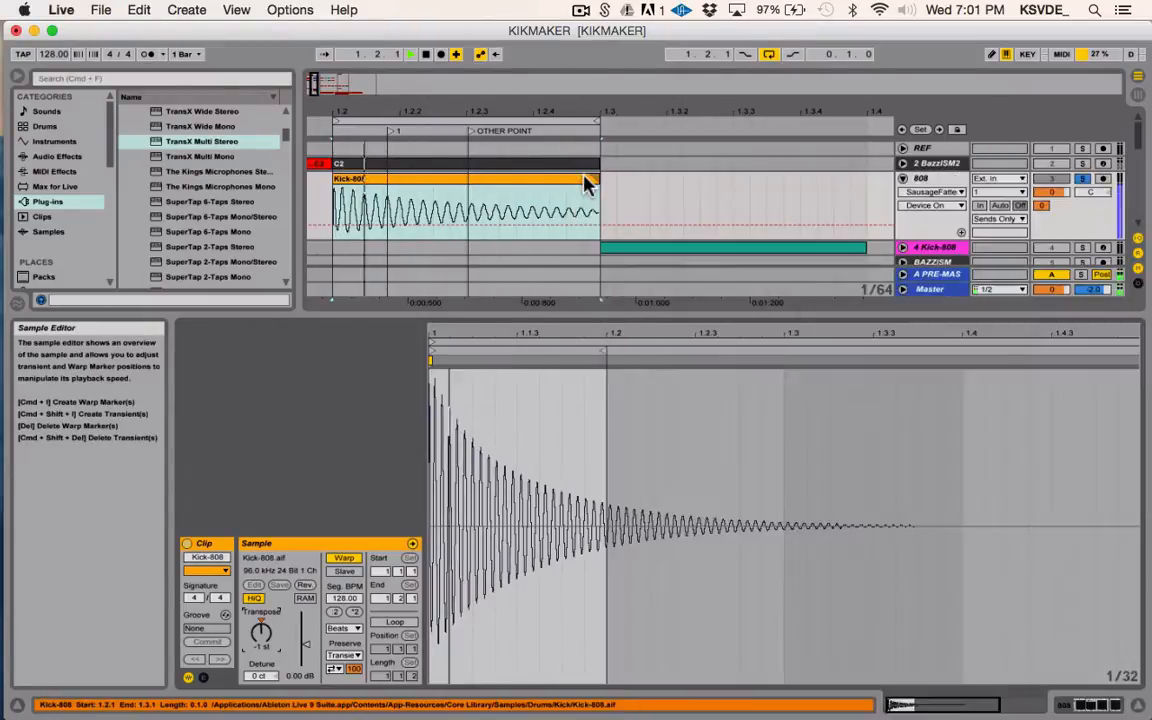
Step: Return to the 808 track's devices, turn Ohmicide on and open its plug-in window
key("shift+Tab")
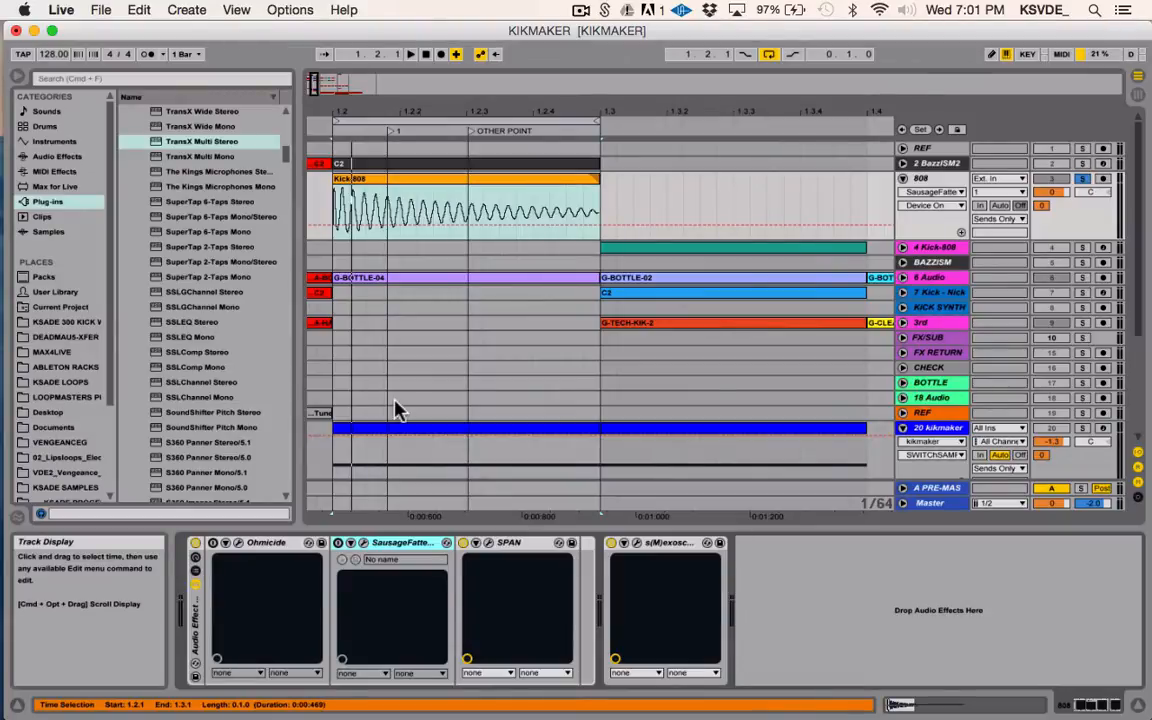
double_click(368, 180)
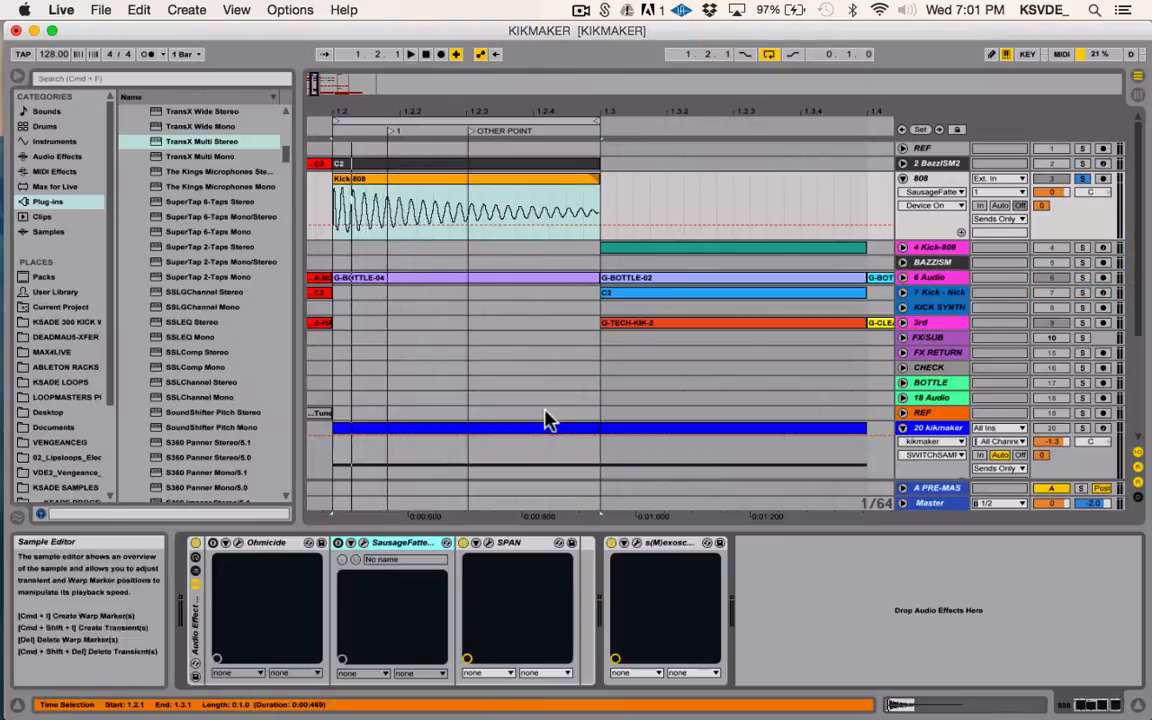
key("shift+Tab")
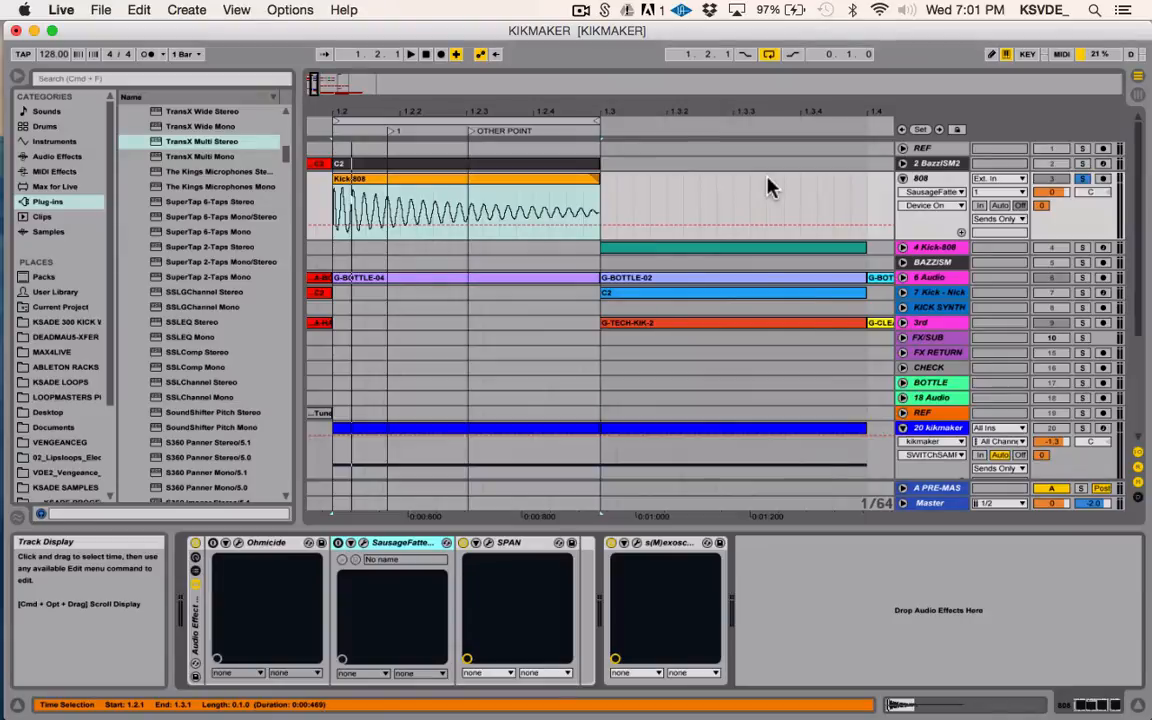
left_click(935, 179)
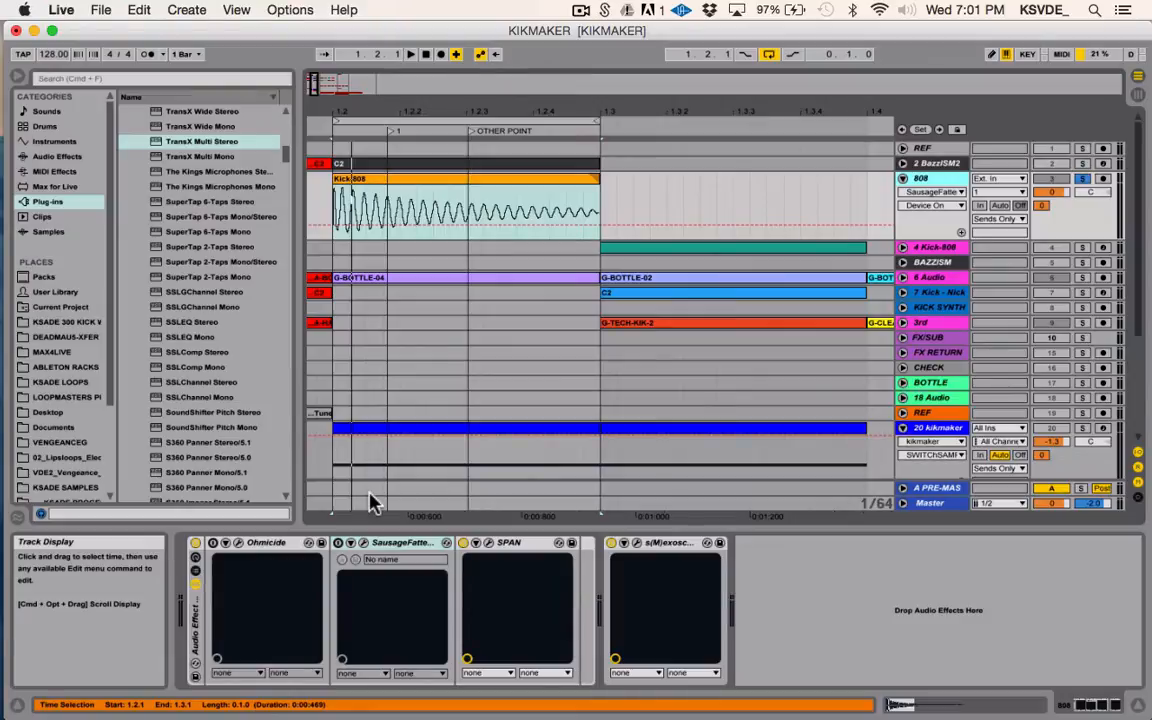
left_click(238, 543)
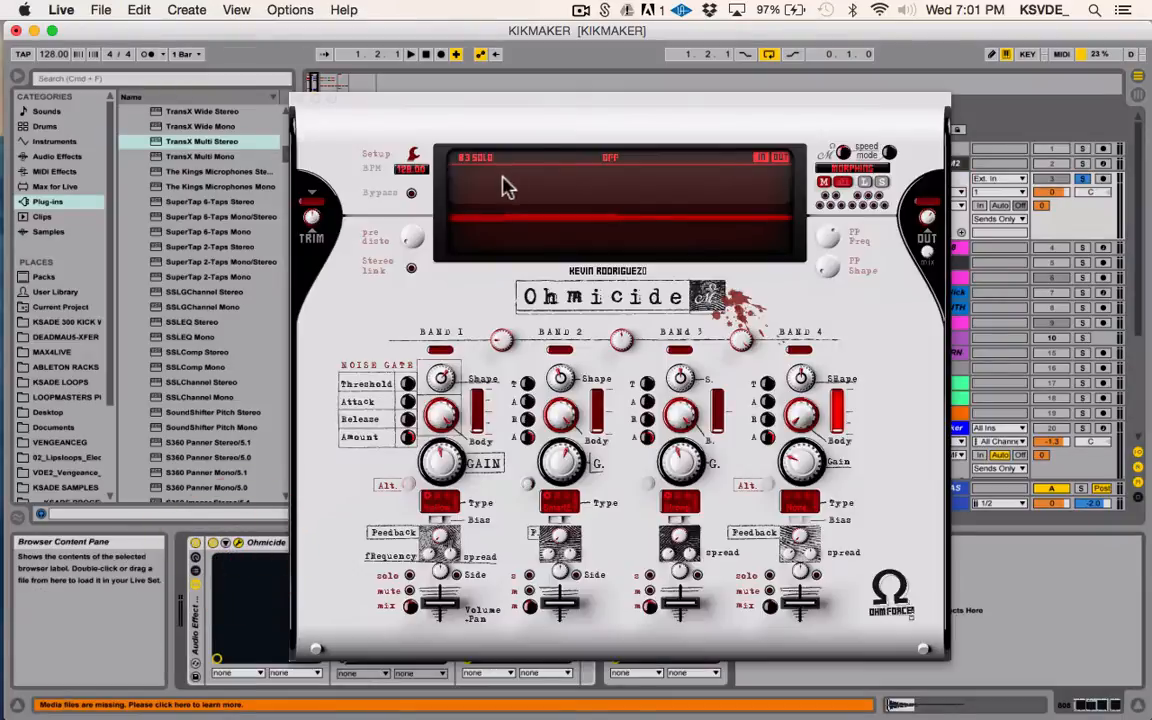
left_click_drag(567, 92, 480, 112)
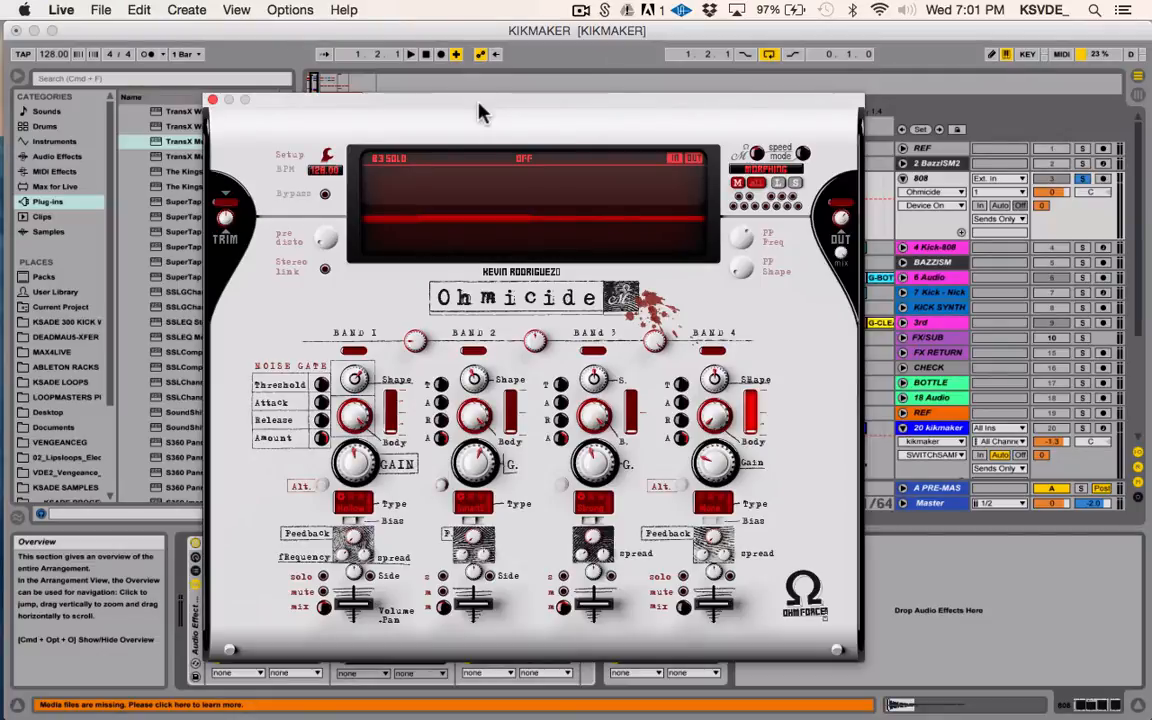
left_click_drag(480, 112, 522, 104)
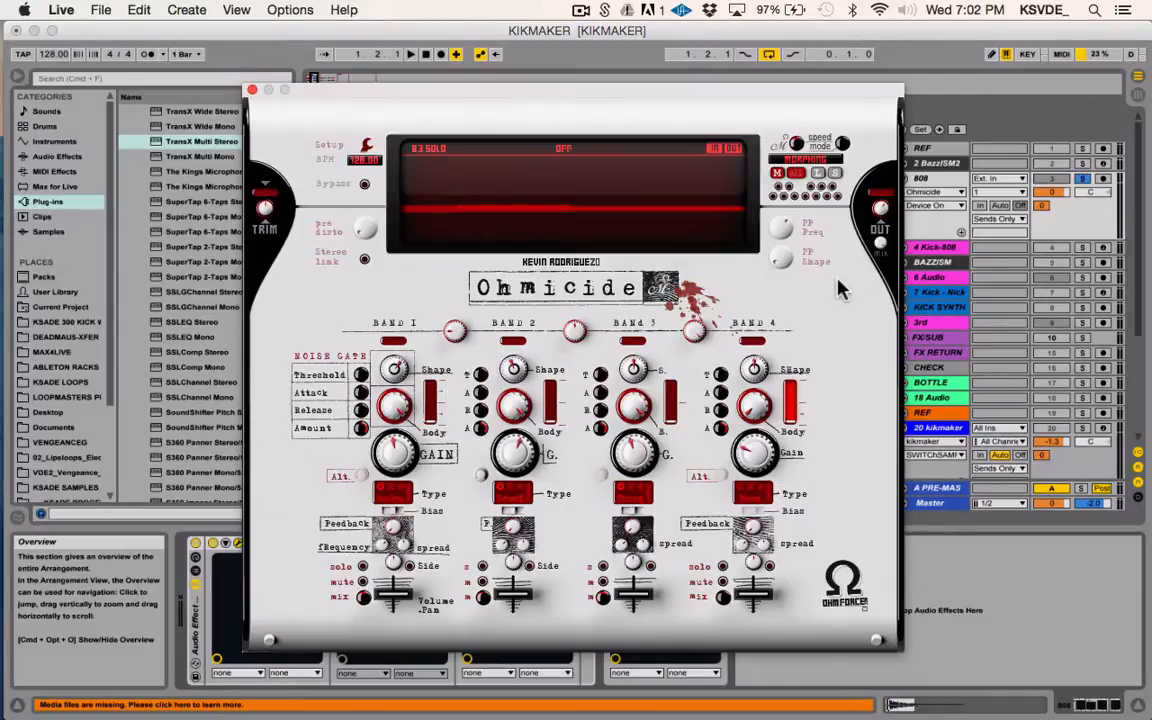
Step: Examine band 1's distortion type options and the upper frequencies of Ohmicide's bands 1 to 3
left_click(395, 499)
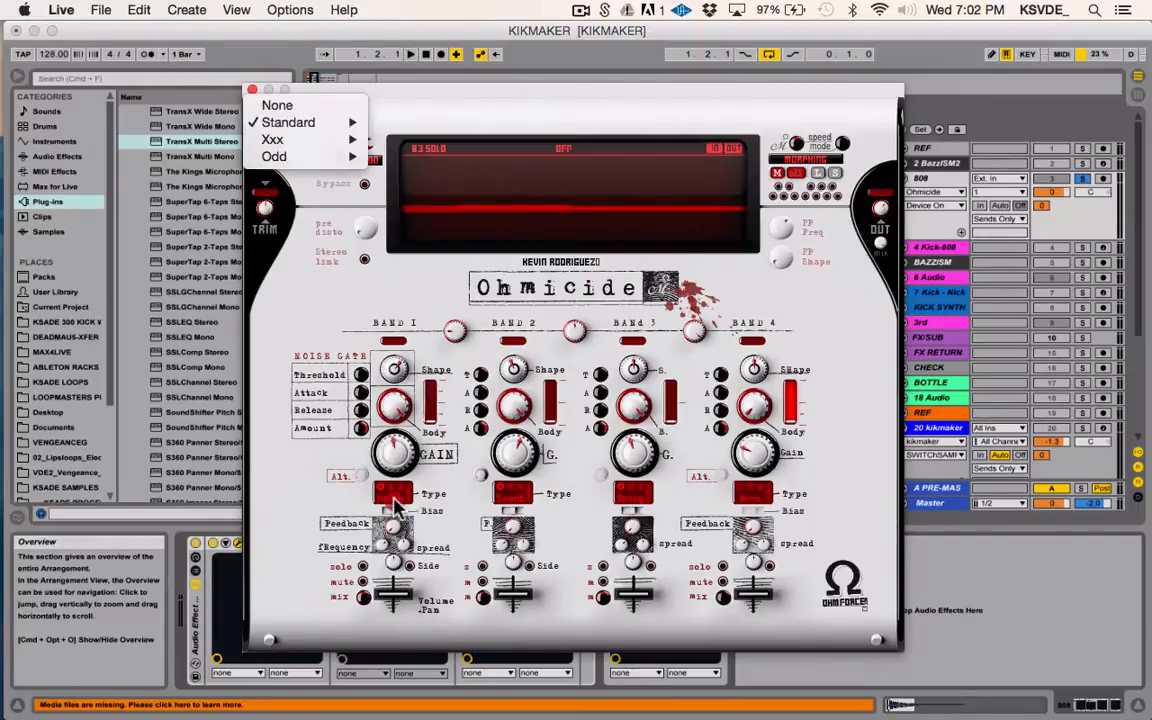
mouse_move(310, 121)
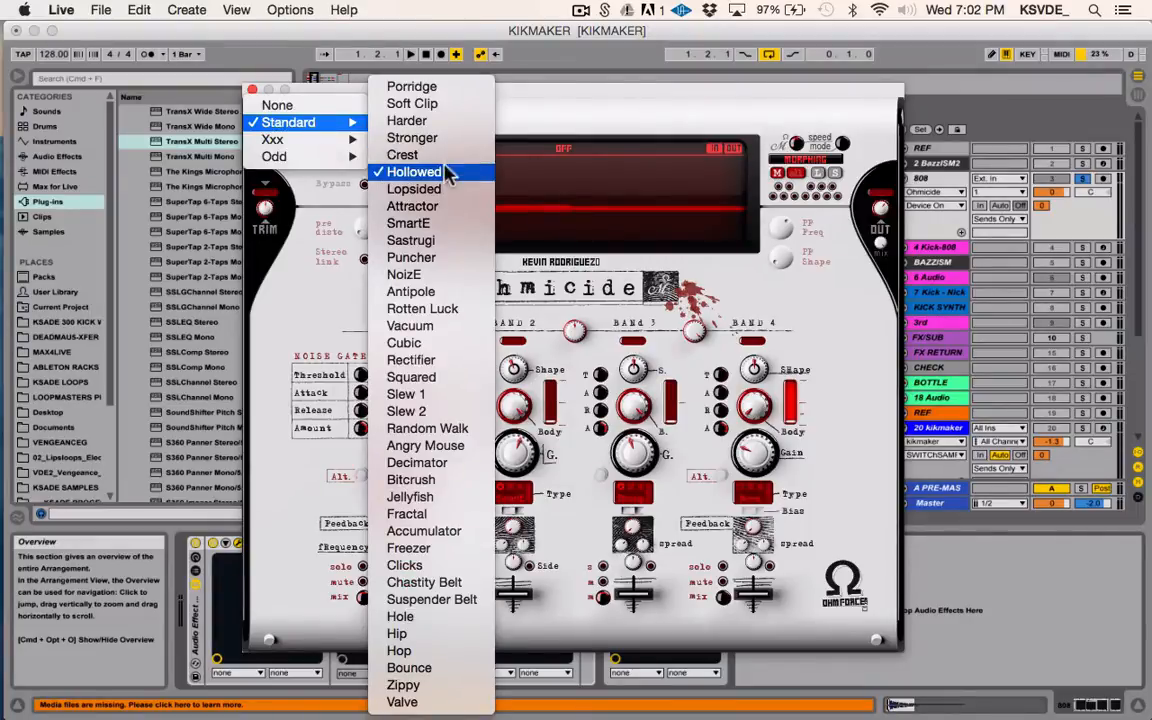
left_click(503, 340)
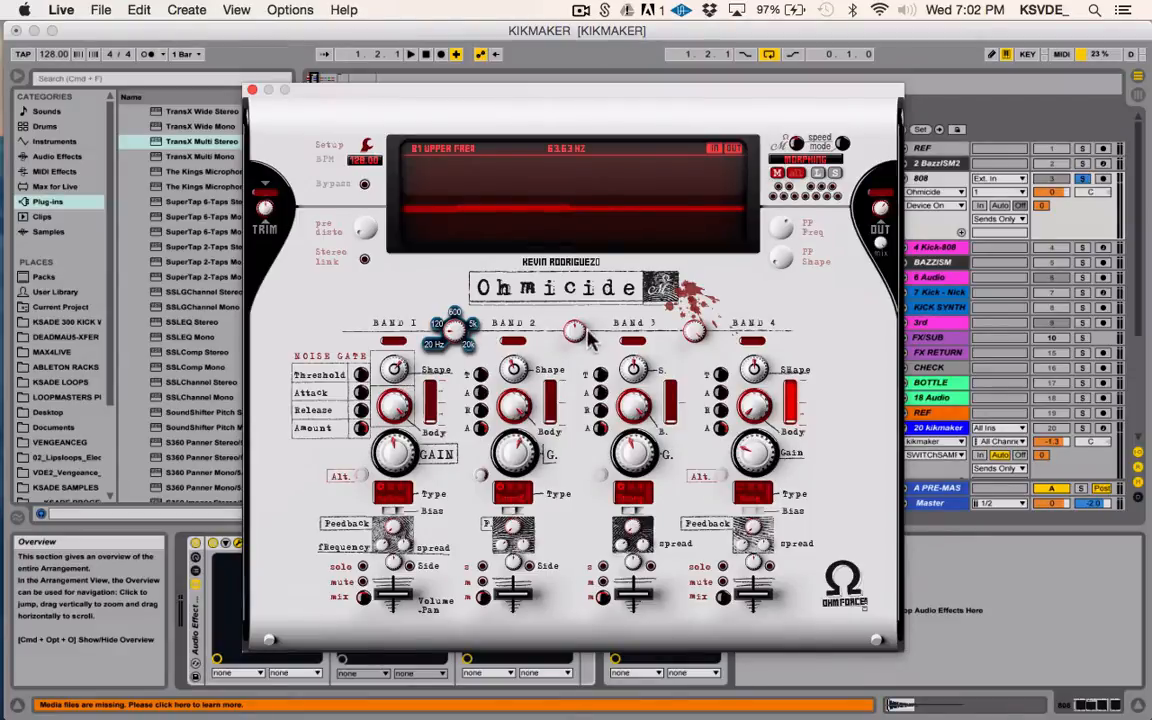
mouse_move(568, 305)
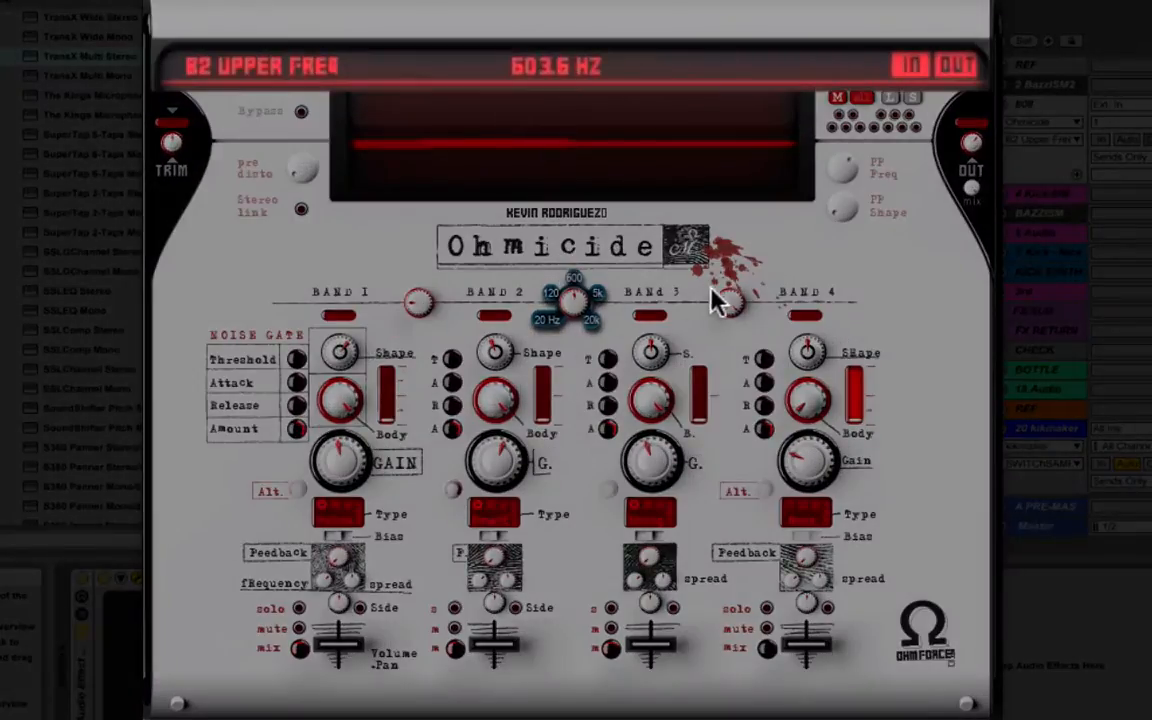
mouse_move(709, 290)
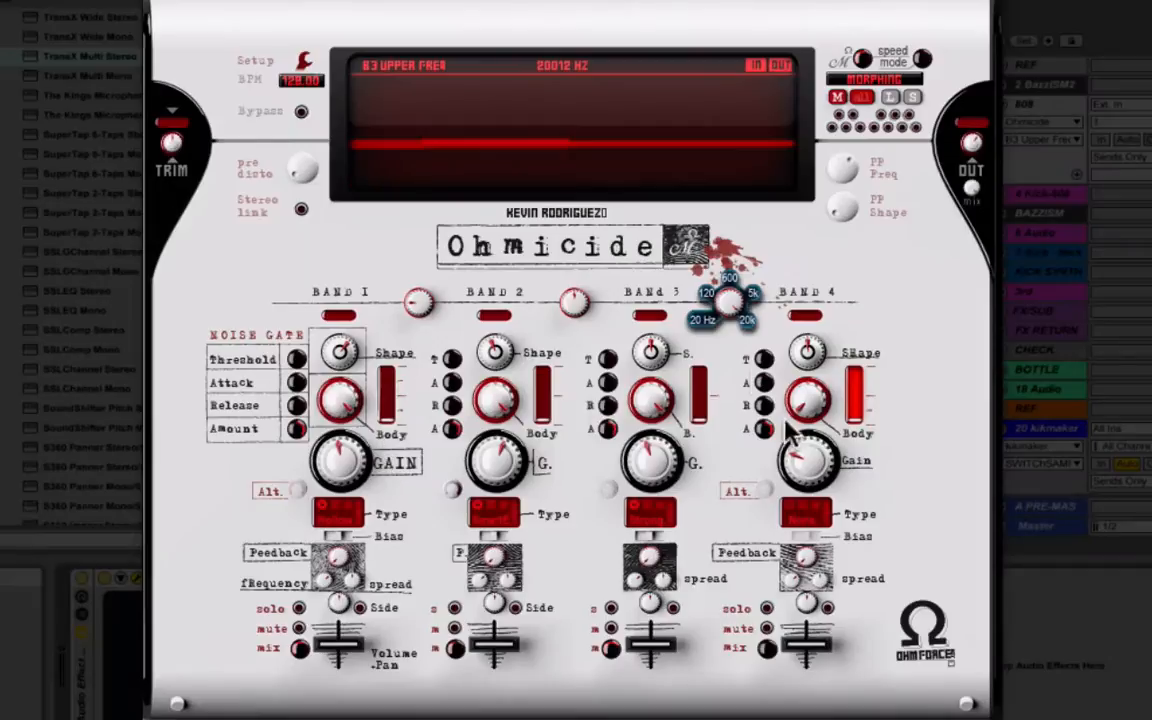
Step: Try band 3's upper frequency at 3175 Hz in Ohmicide, then turn it back up
left_click_drag(728, 300, 728, 350)
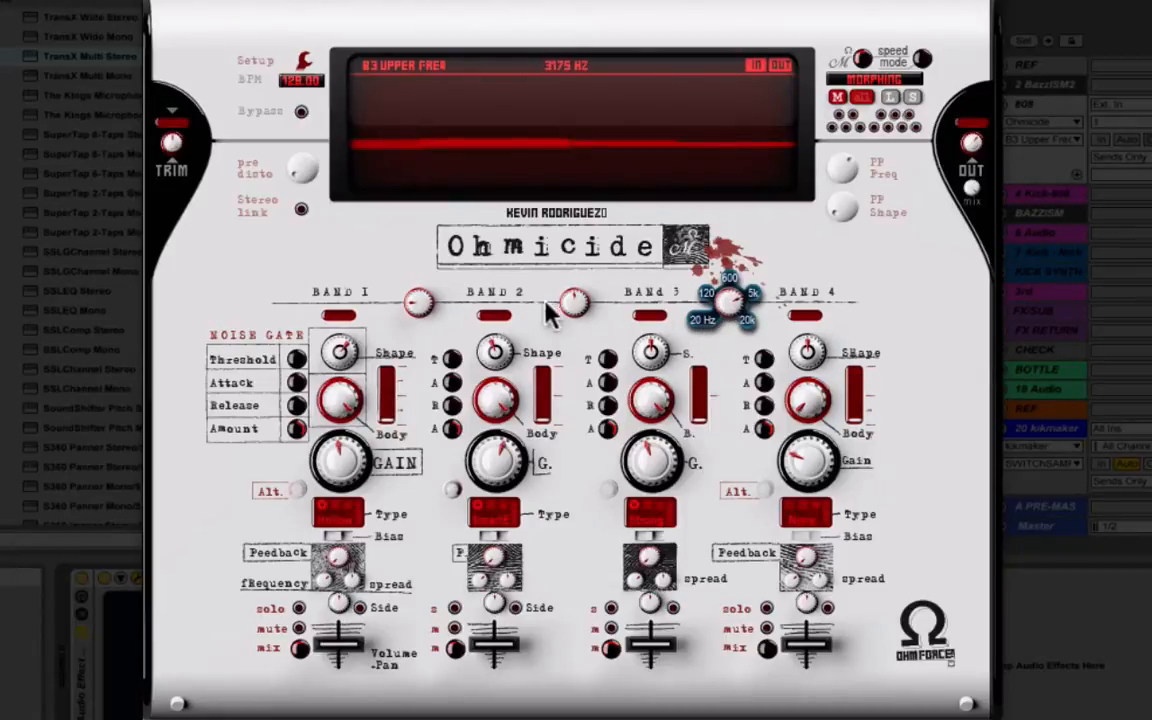
mouse_move(582, 305)
left_click_drag(725, 309, 734, 273)
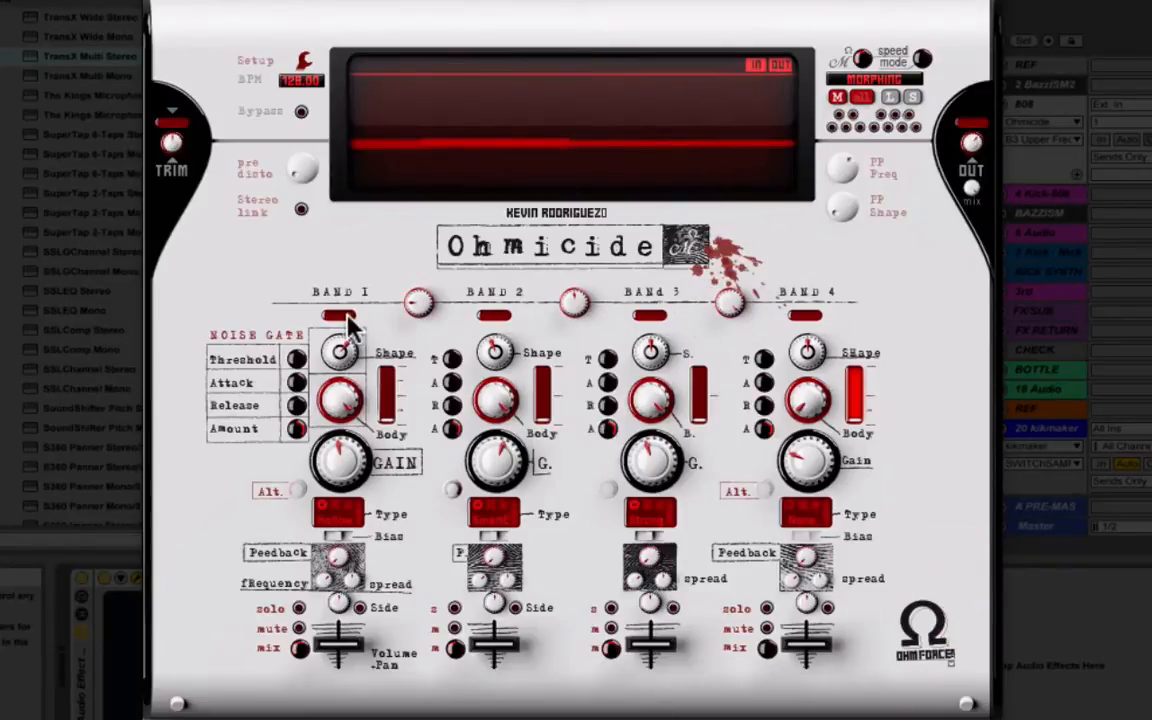
Step: Examine band 1's shape, body and gain settings and its distortion type categories
mouse_move(343, 362)
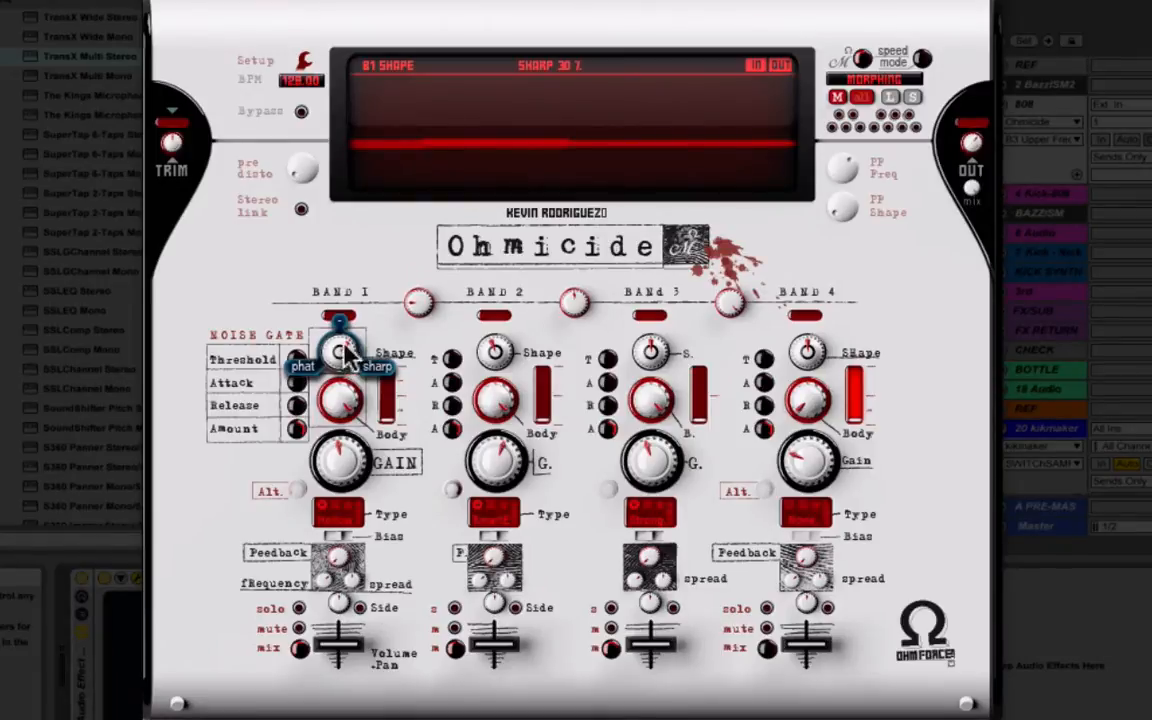
mouse_move(345, 402)
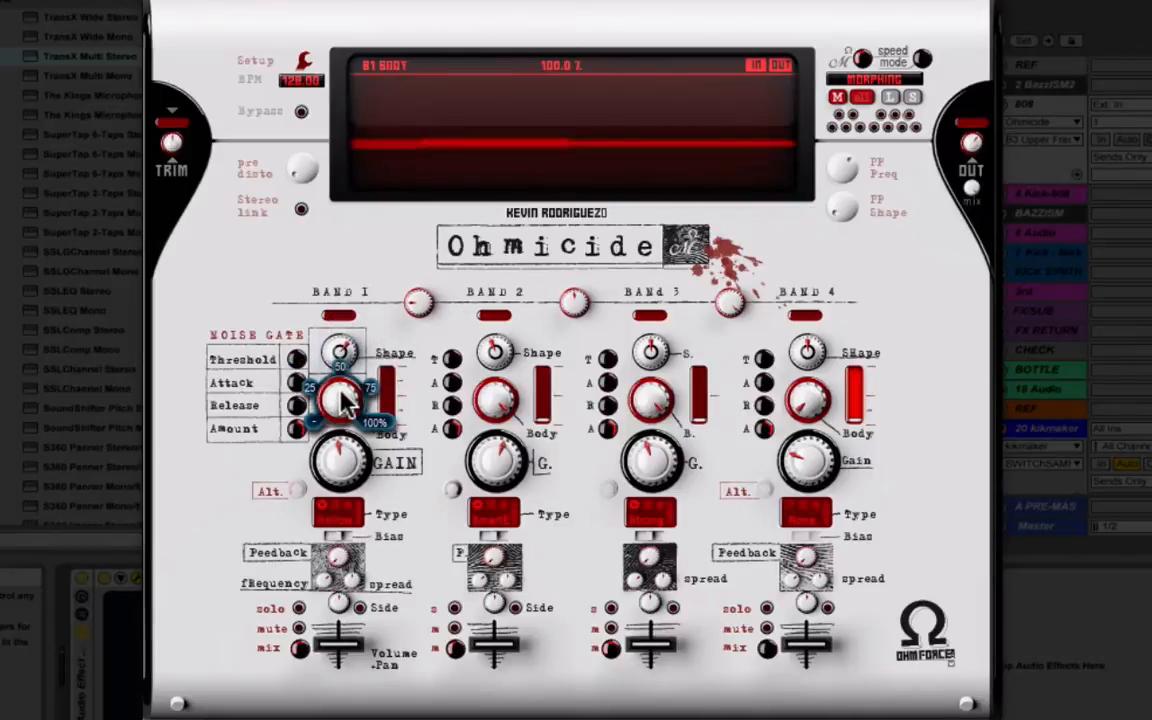
mouse_move(330, 452)
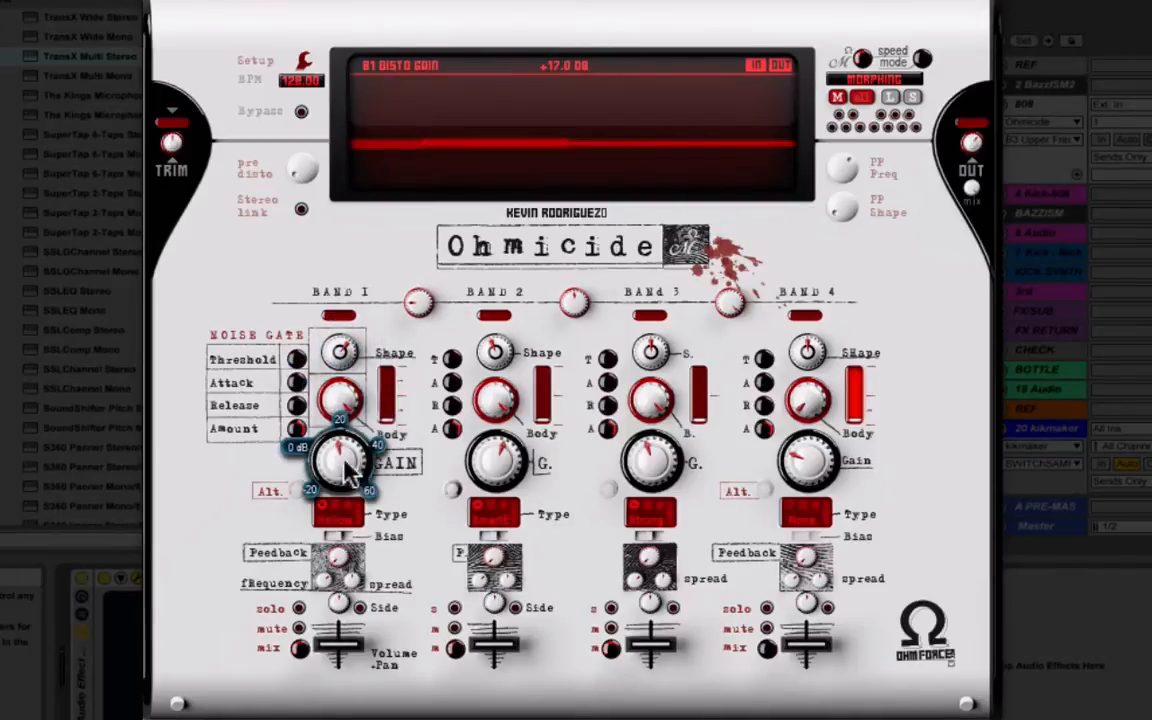
left_click(332, 522)
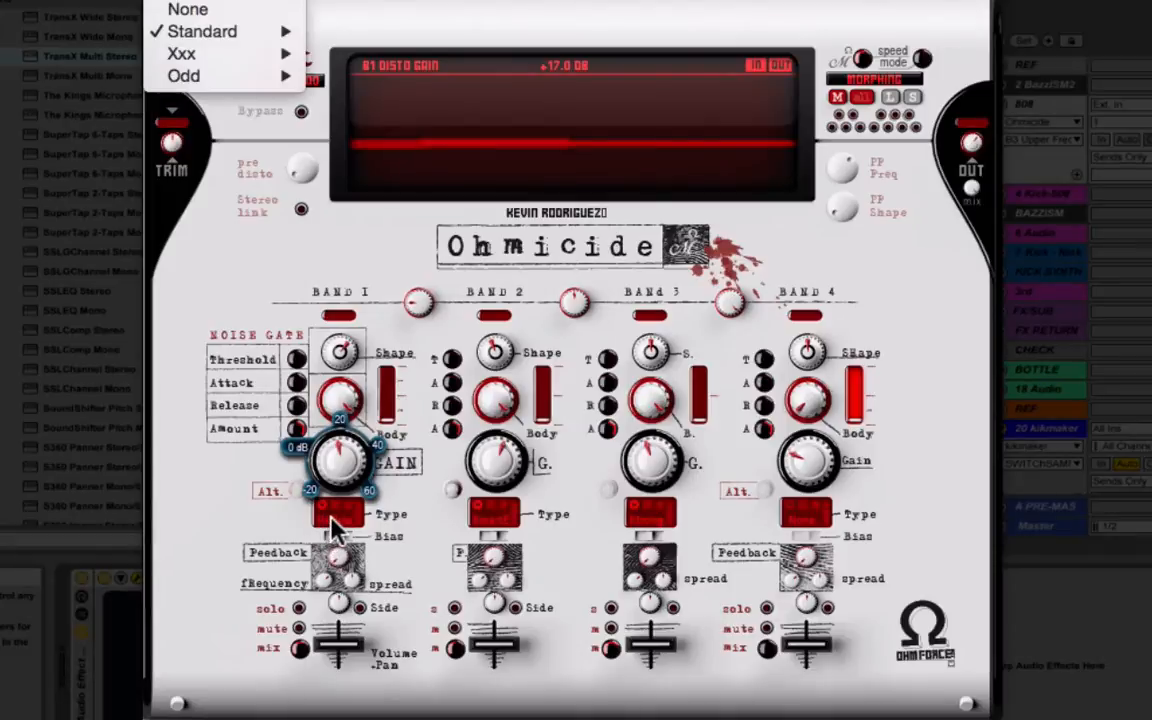
mouse_move(225, 31)
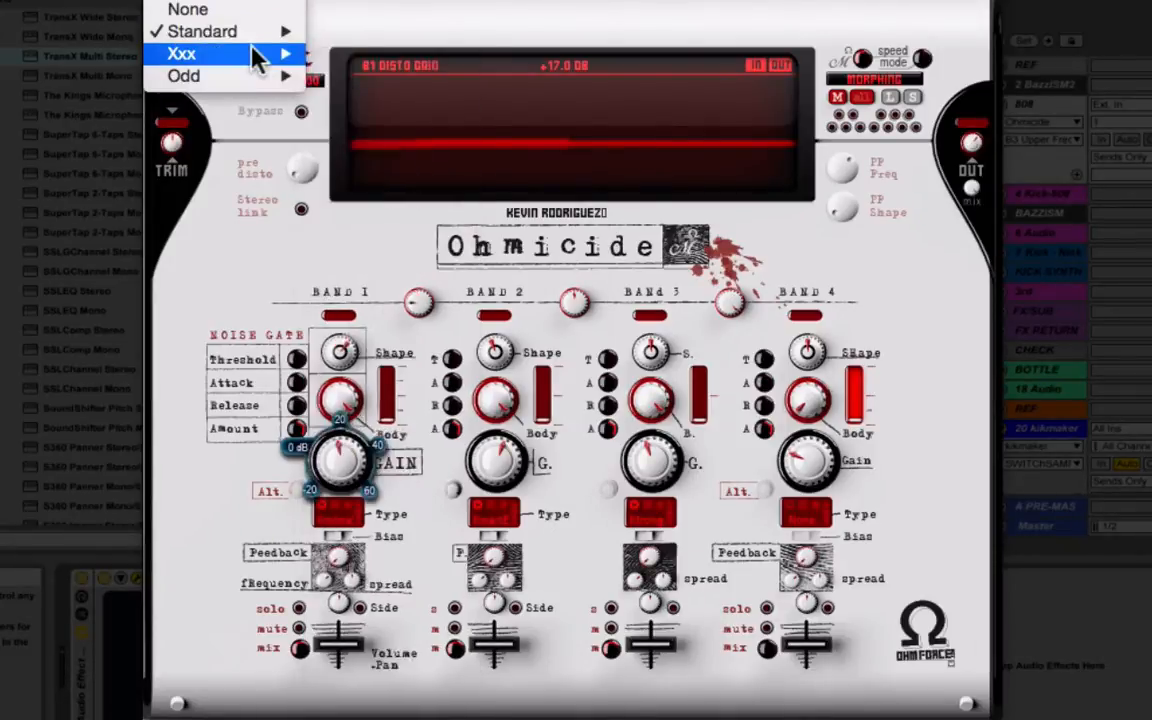
mouse_move(236, 60)
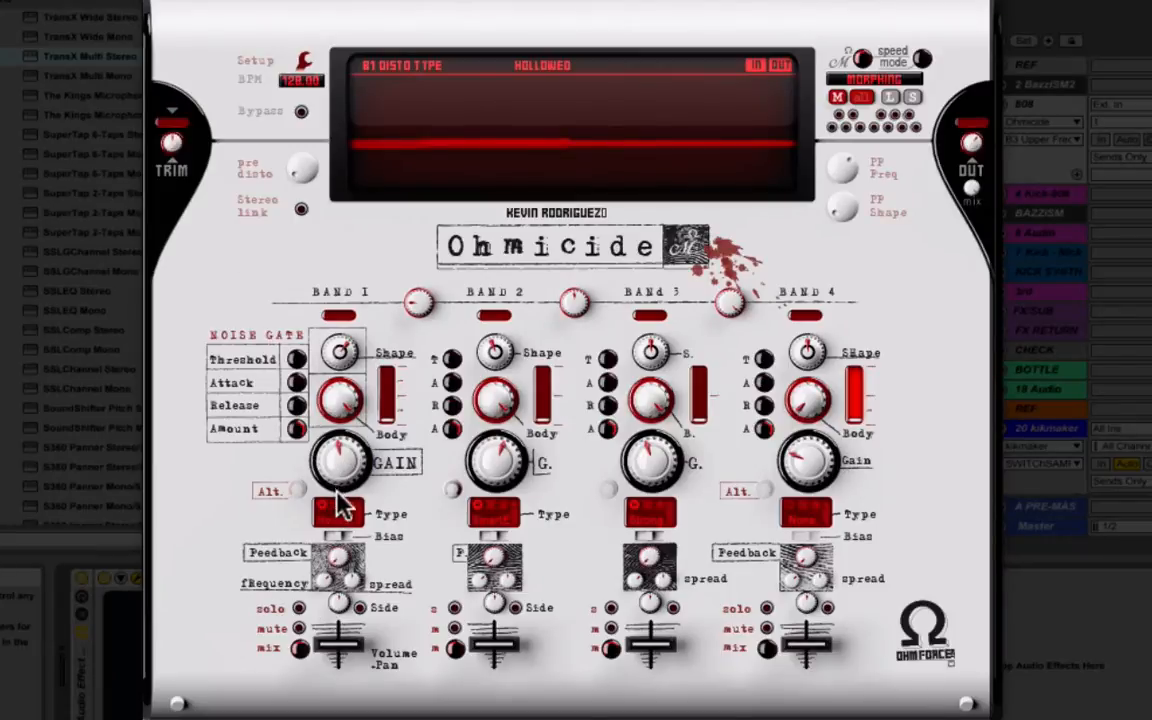
Step: Compare band 1's dry/wet mix at 0/100 % and set it to 40/60 %
mouse_move(297, 647)
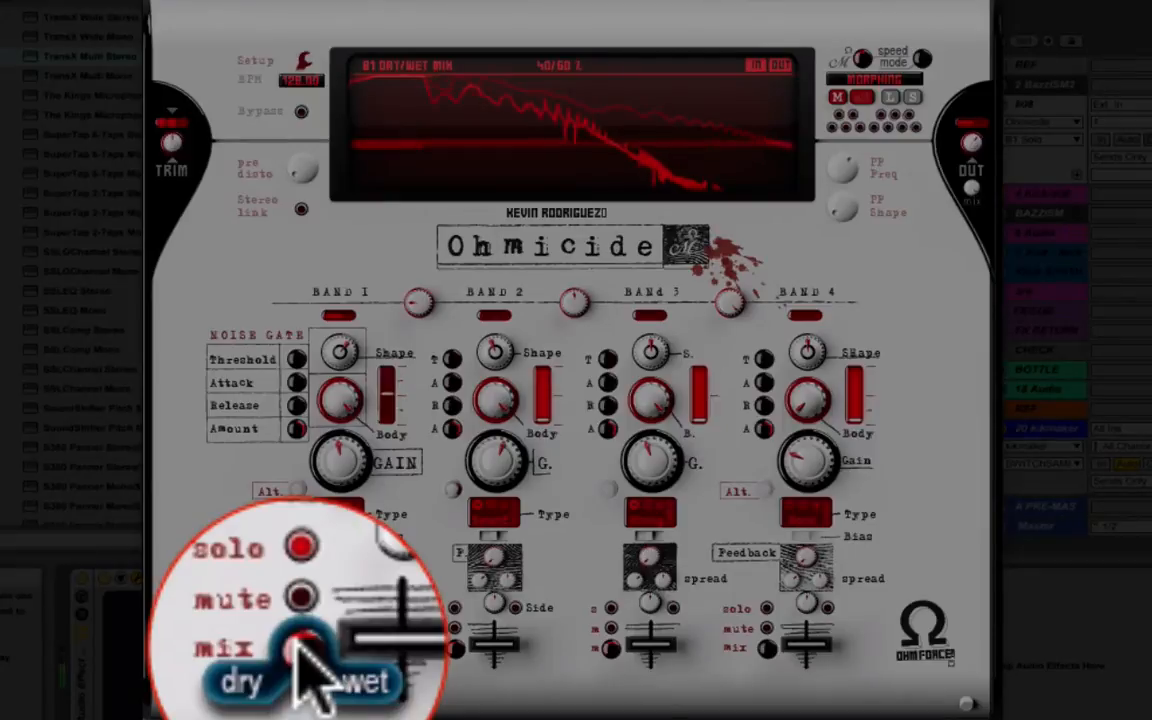
left_click_drag(301, 650, 301, 690)
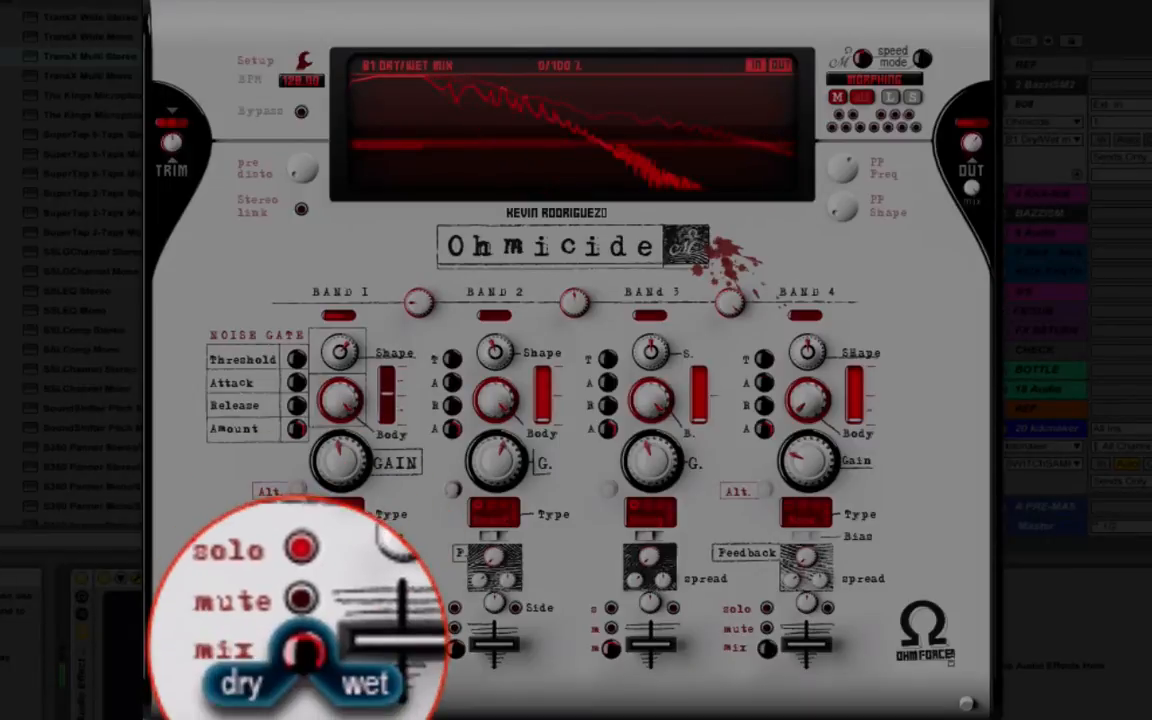
left_click_drag(301, 690, 299, 653)
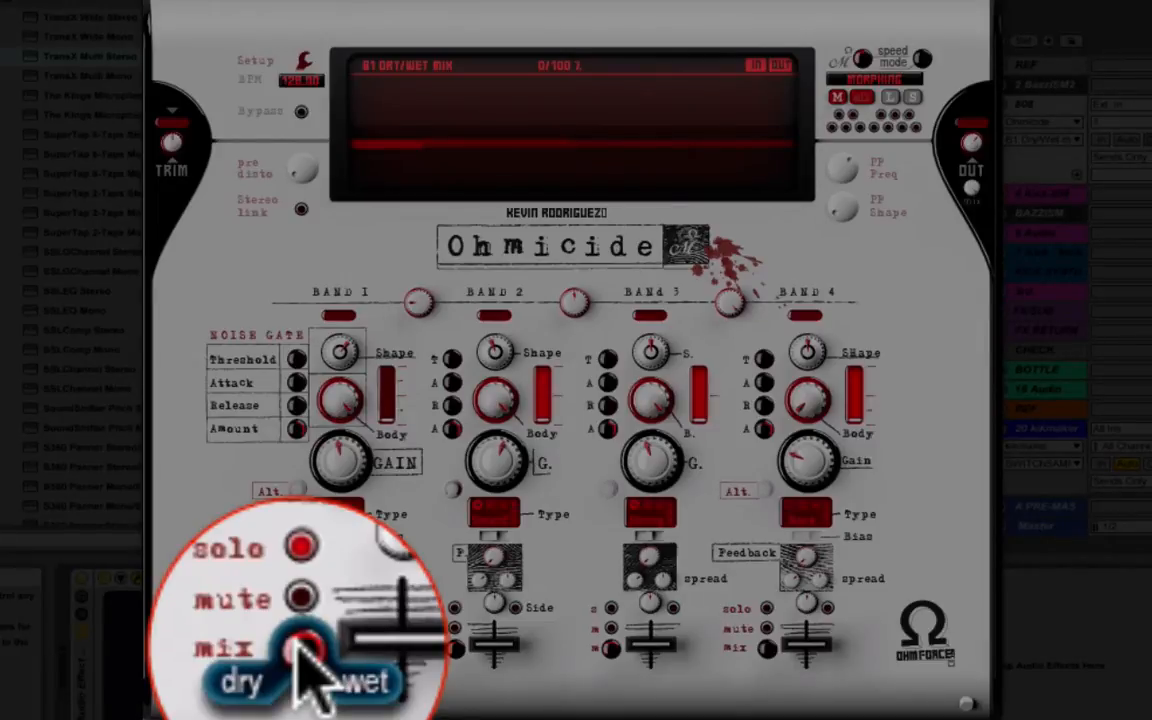
left_click_drag(308, 668, 308, 648)
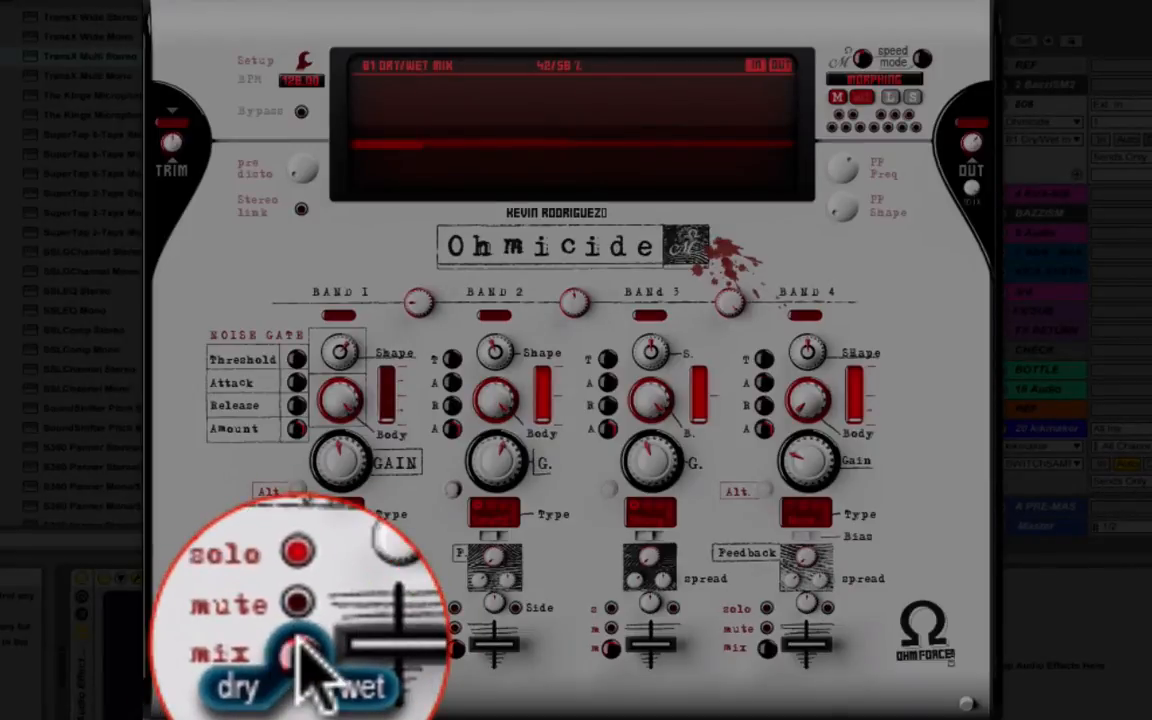
left_click(297, 645)
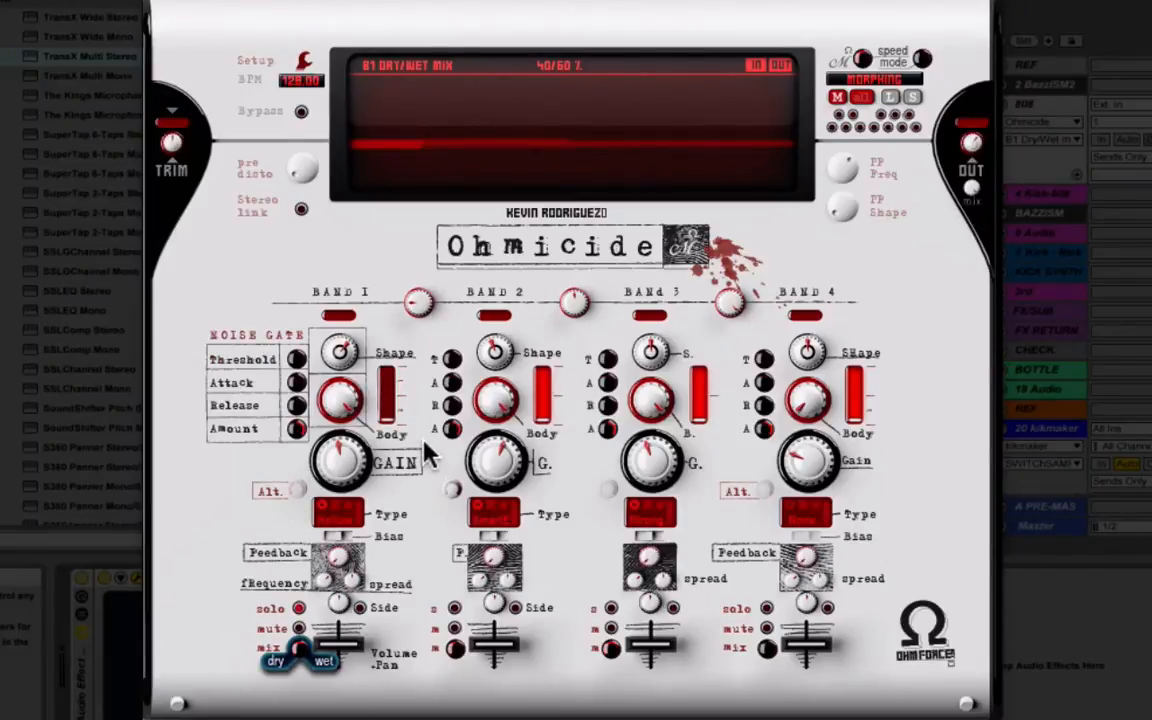
Step: Solo band 2 in Ohmicide and examine its Standard distortion types and its shape setting
left_click(454, 607)
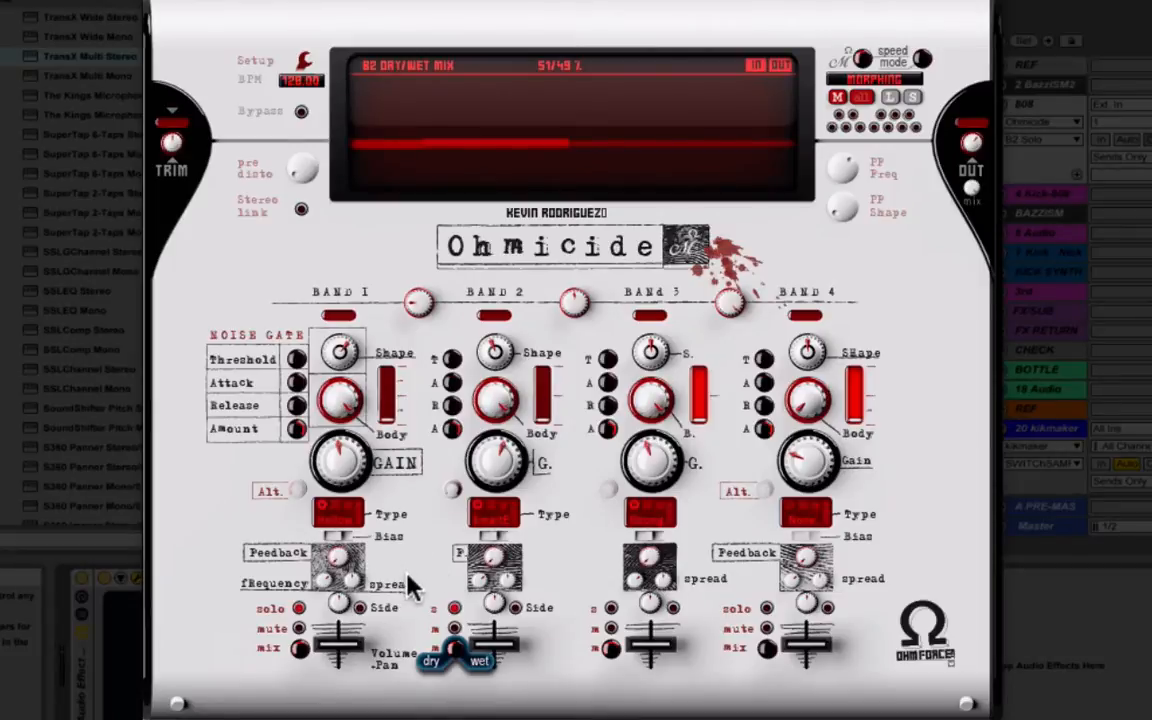
left_click(450, 486)
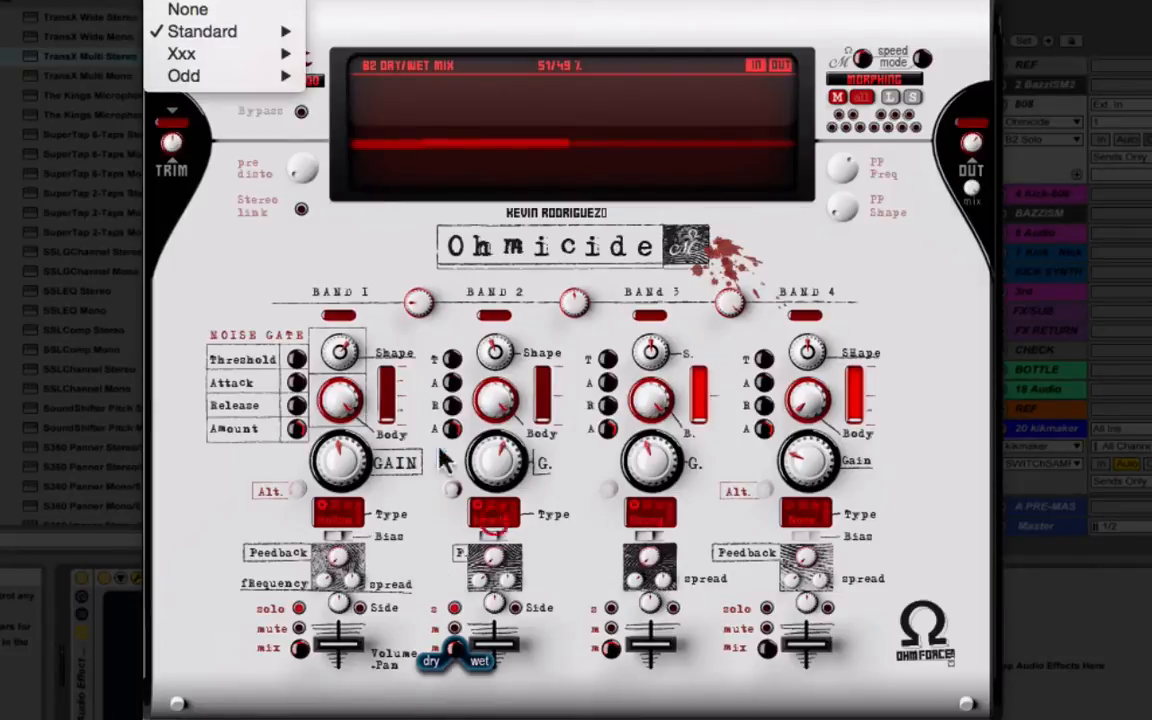
mouse_move(191, 28)
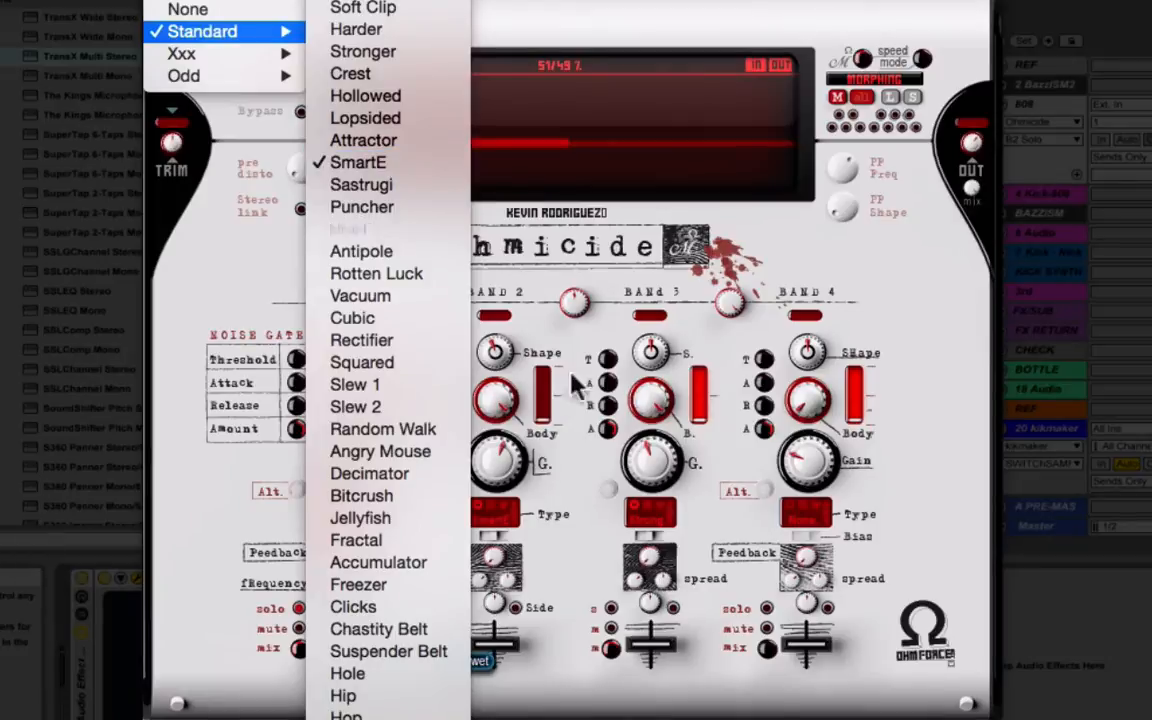
left_click(571, 478)
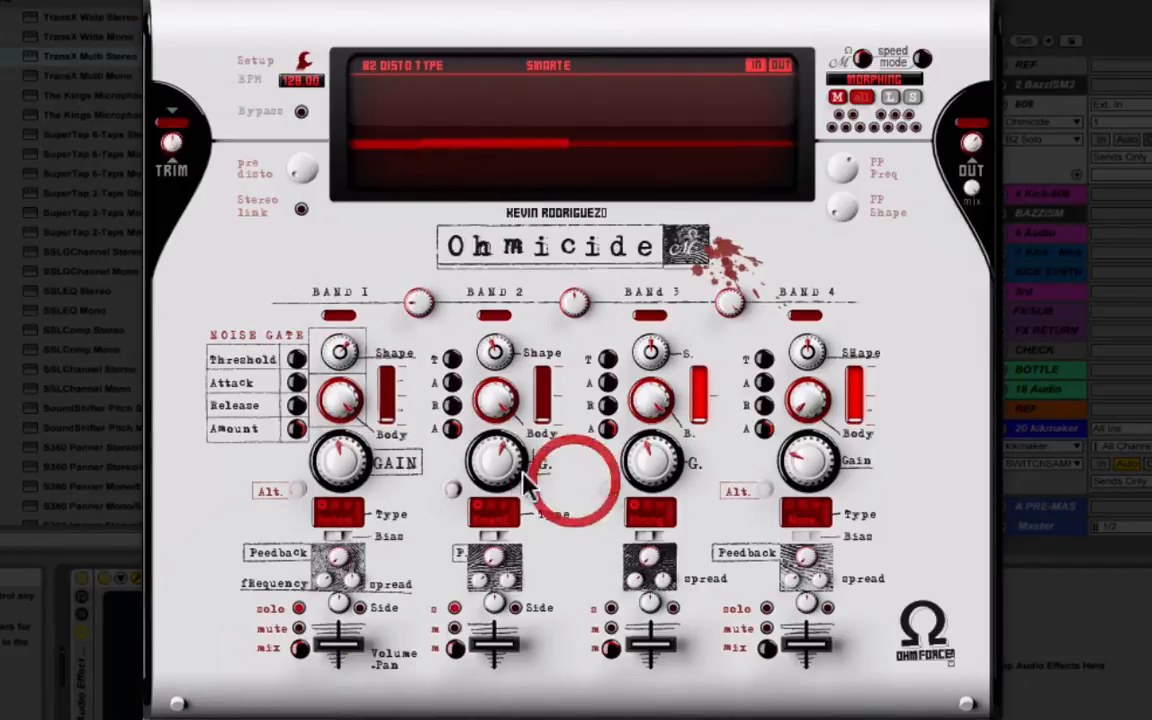
mouse_move(478, 450)
mouse_move(498, 368)
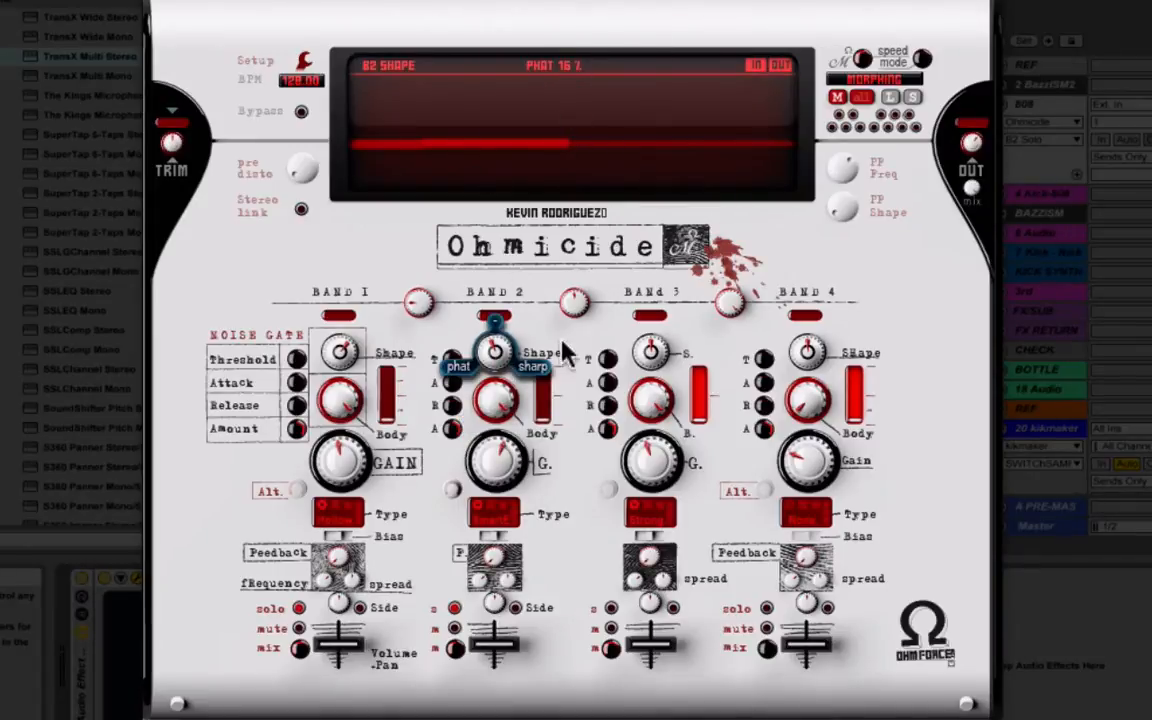
Step: Switch the solo to band 3, release bands 1 and 2, then return to soloing only band 2
left_click(611, 610)
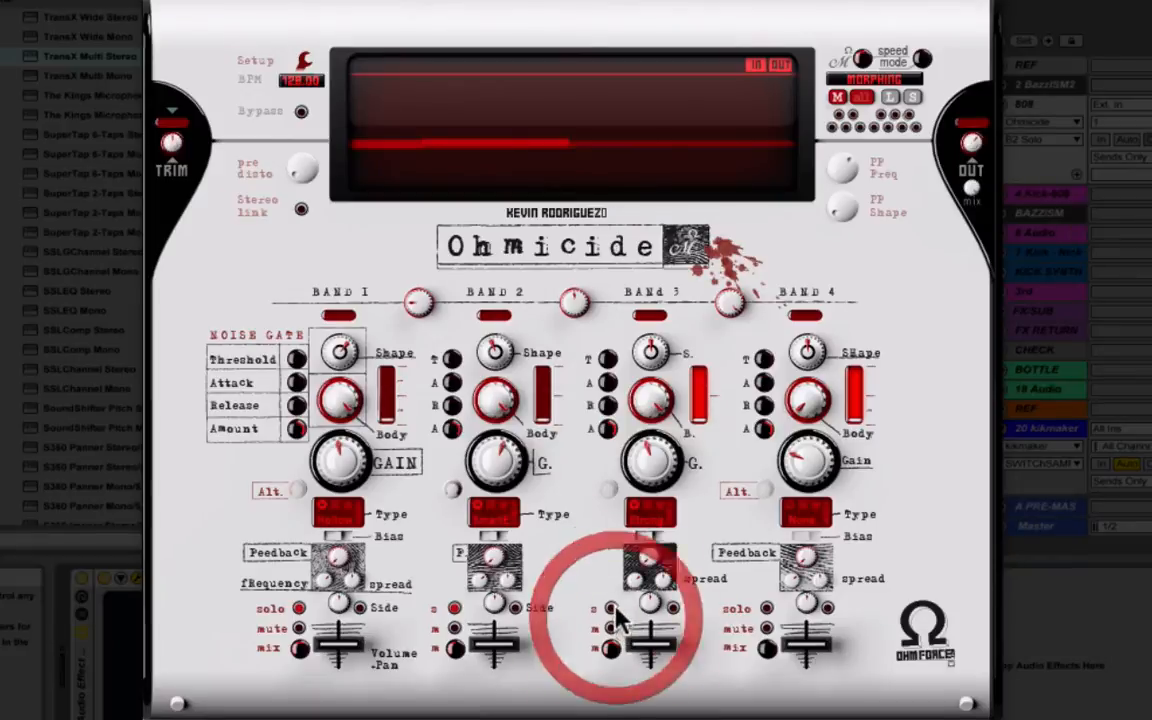
left_click(453, 607)
left_click(298, 608)
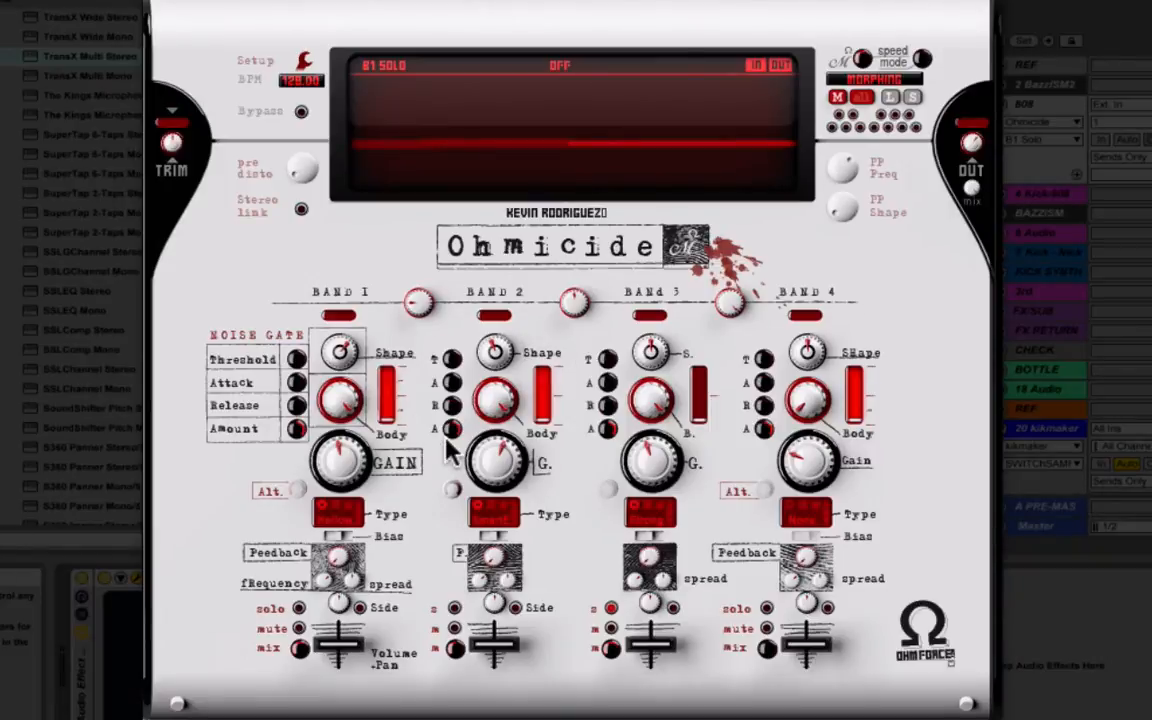
left_click(454, 607)
left_click(611, 608)
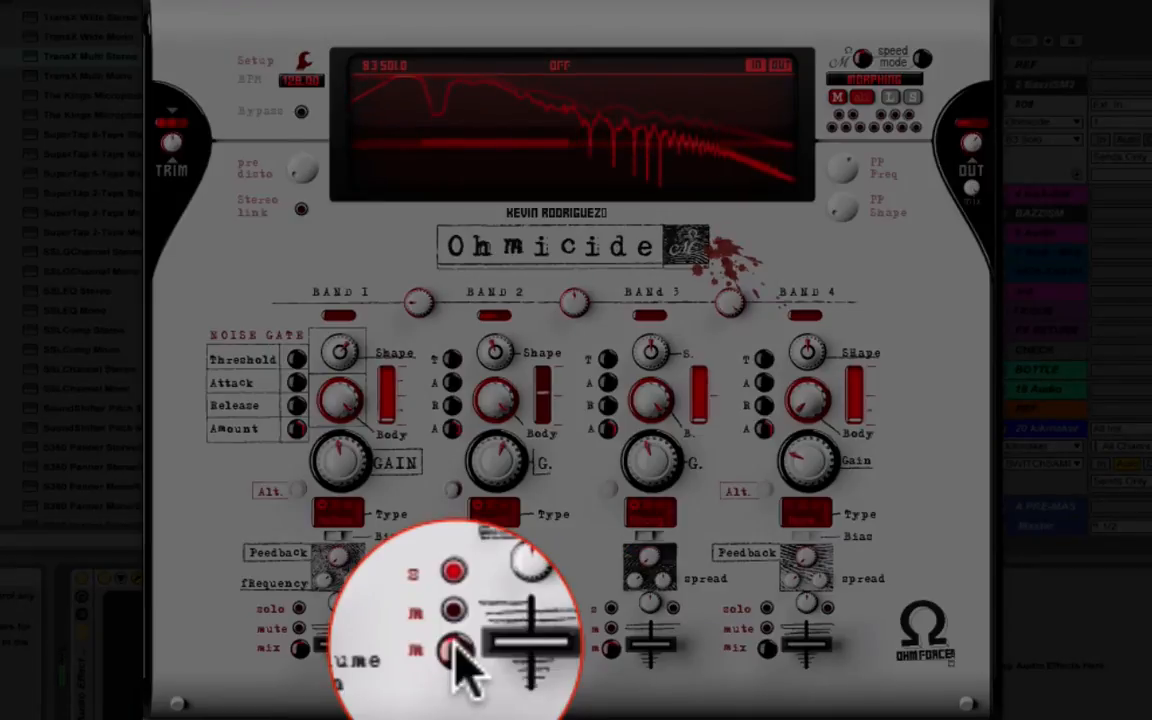
Step: Compare band 2's dry/wet mix at 100/0 % and 0/100 %, set it to 54/46 %, and end the band's solo
left_click(455, 648)
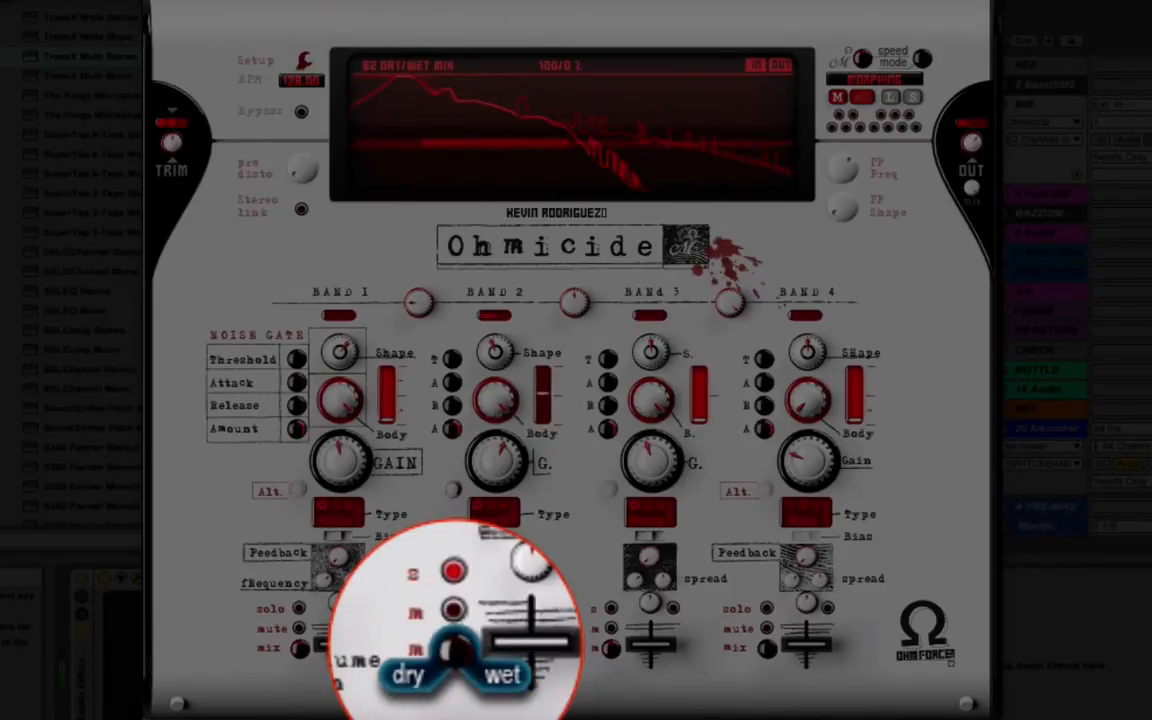
left_click_drag(455, 648, 455, 648)
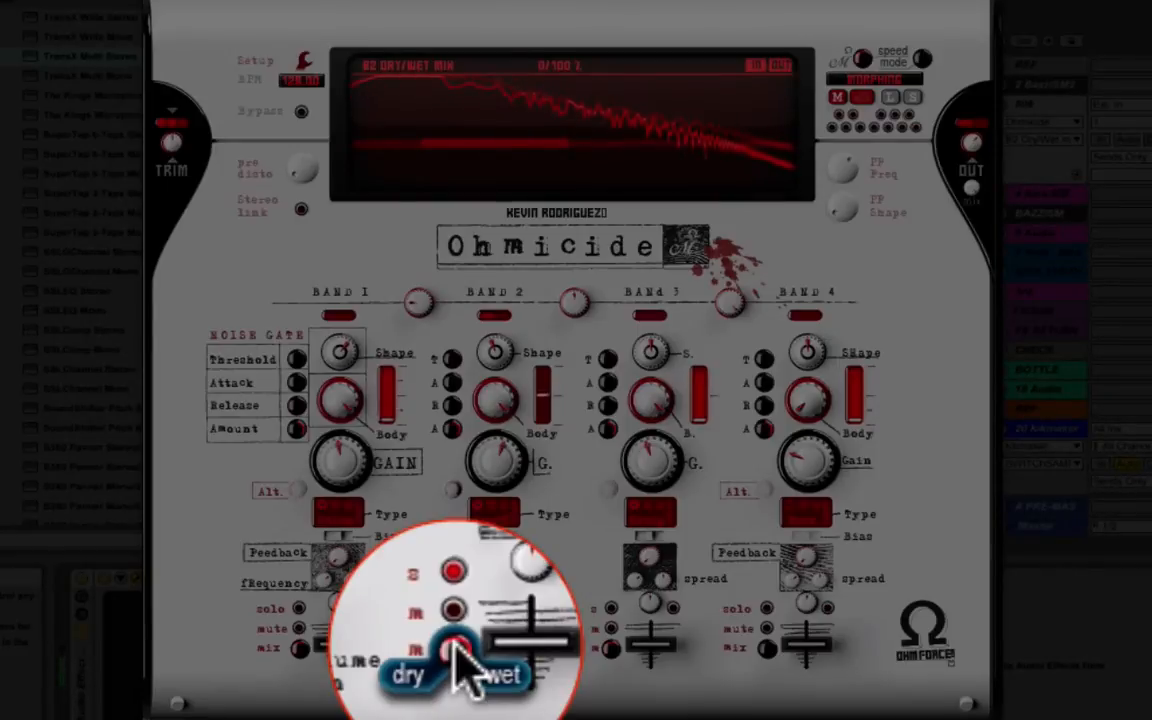
left_click_drag(455, 648, 458, 663)
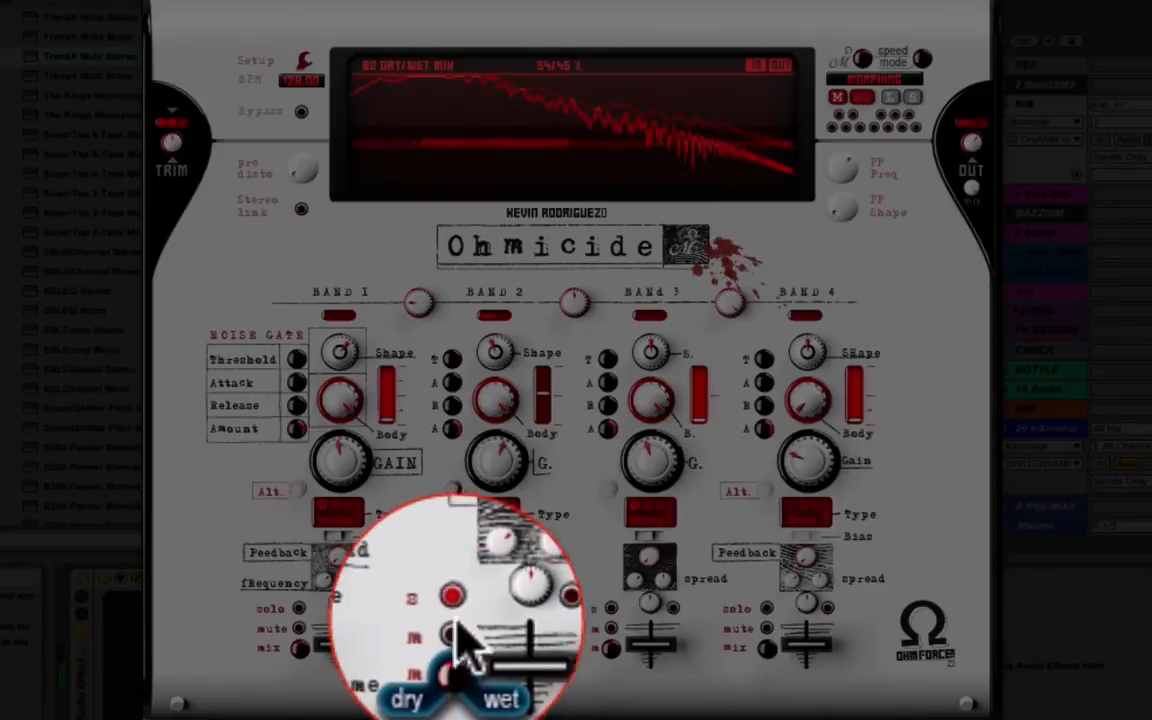
left_click(452, 620)
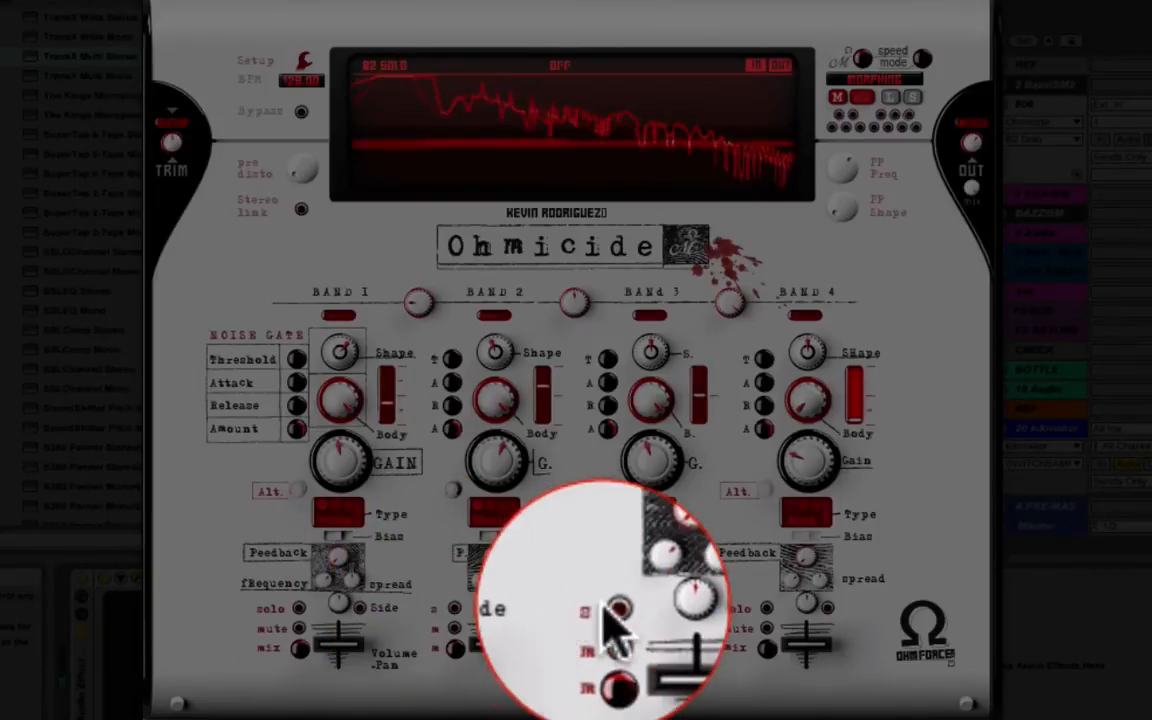
Step: Solo band 3 and change its distortion type to Accumulator from the Standard types
left_click(610, 608)
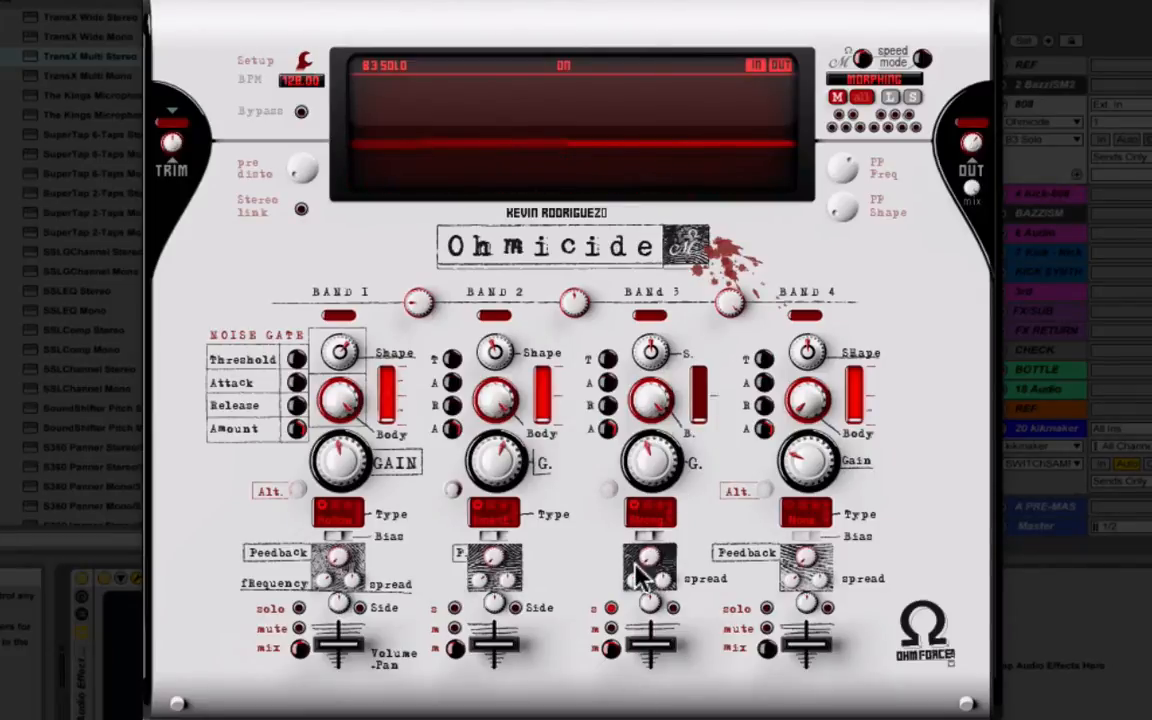
left_click(645, 528)
mouse_move(235, 33)
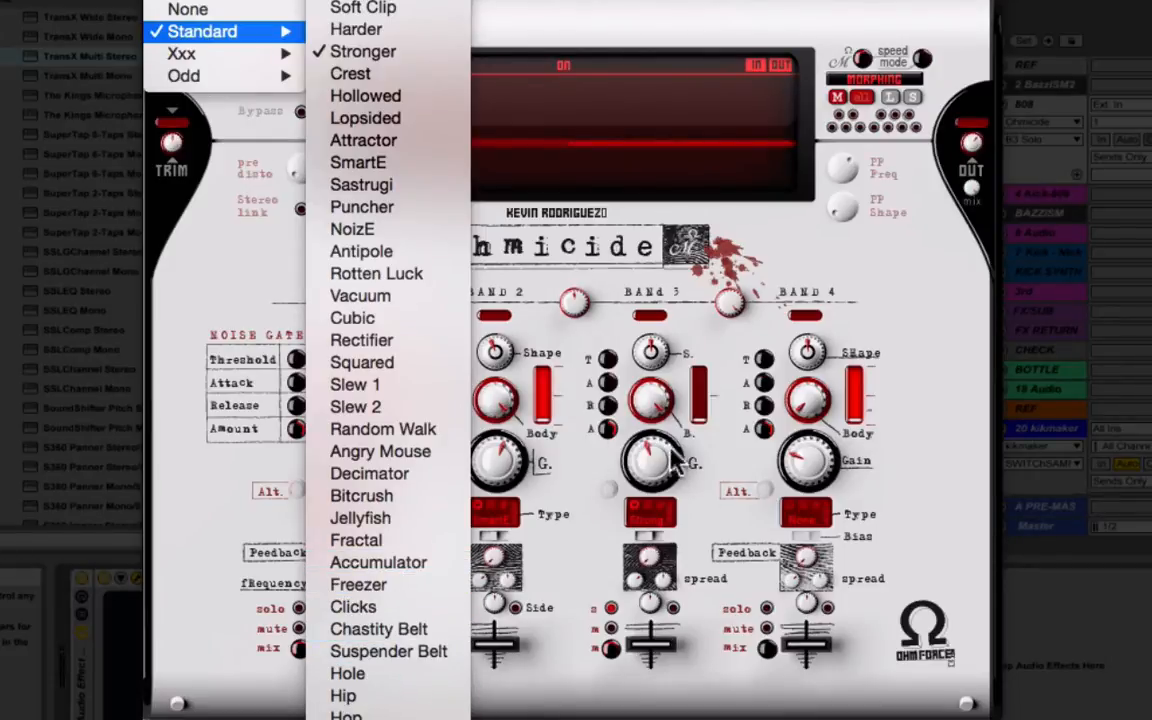
left_click(652, 522)
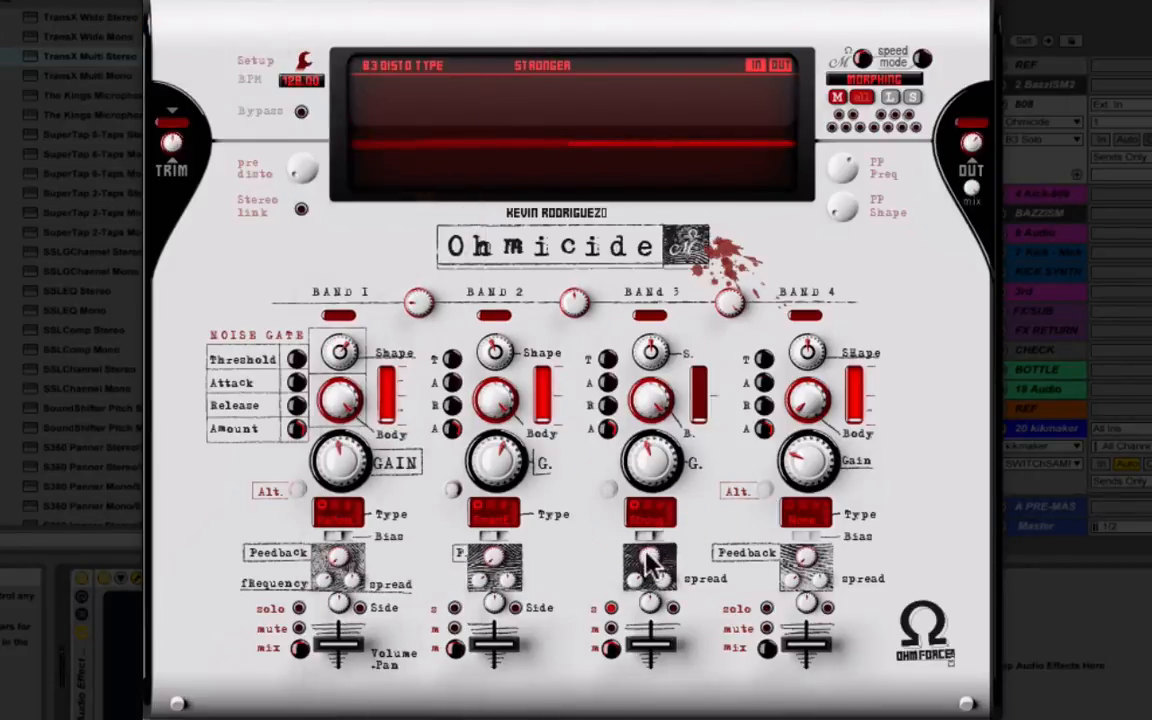
left_click(652, 523)
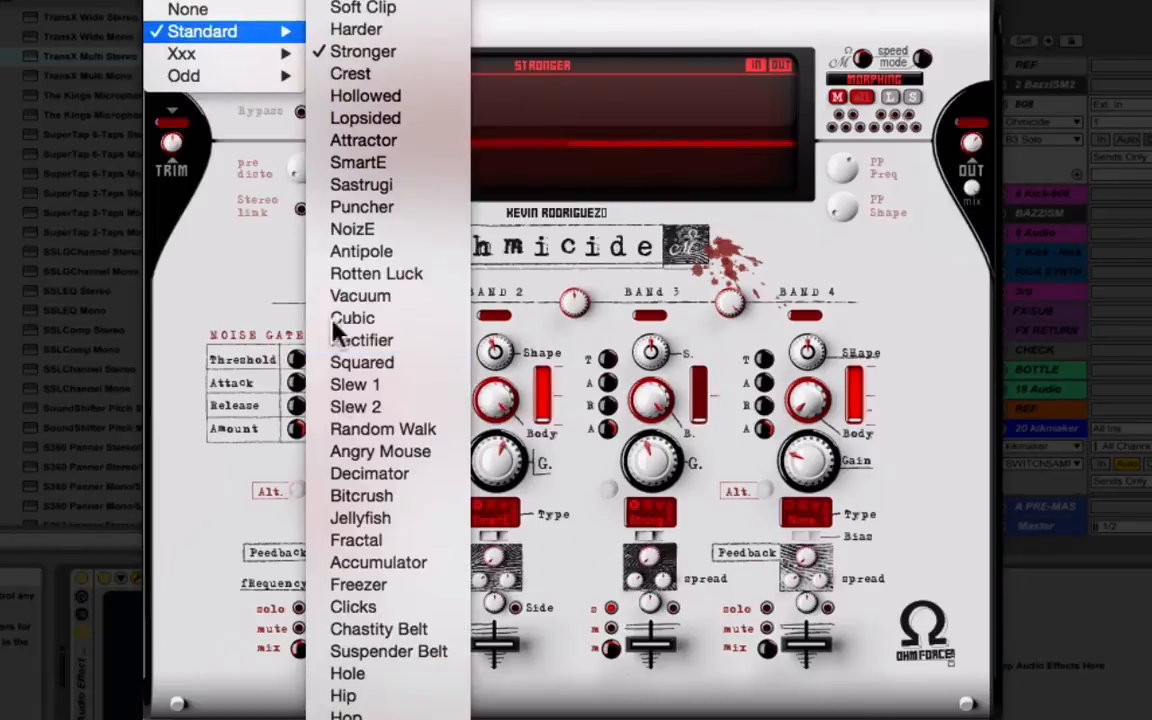
left_click(381, 562)
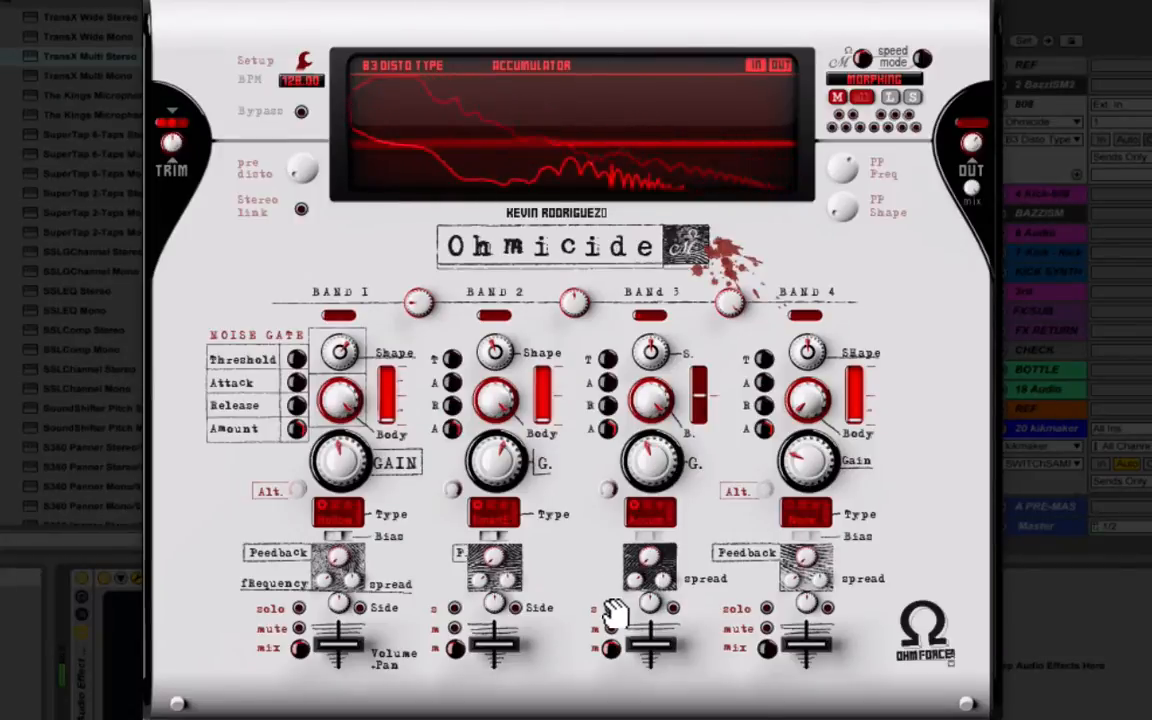
Step: Try band 3's dry/wet mix at 100/0 %, then set it to 39/61 %
mouse_move(612, 655)
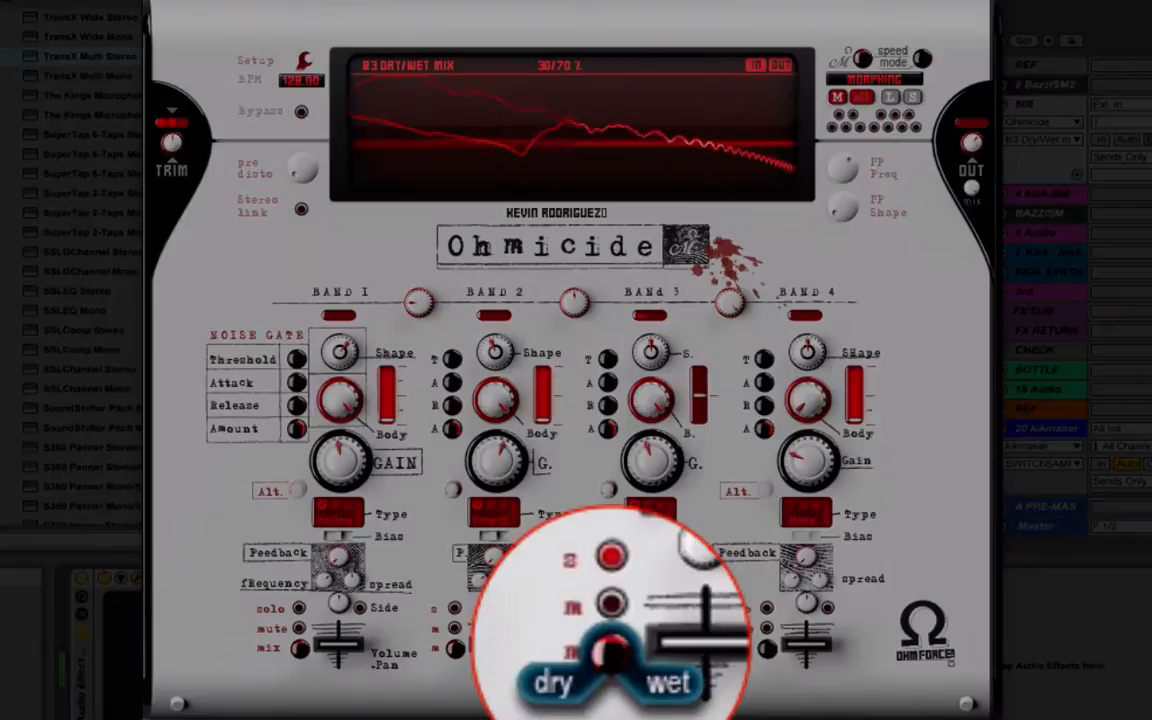
left_click_drag(611, 653, 611, 700)
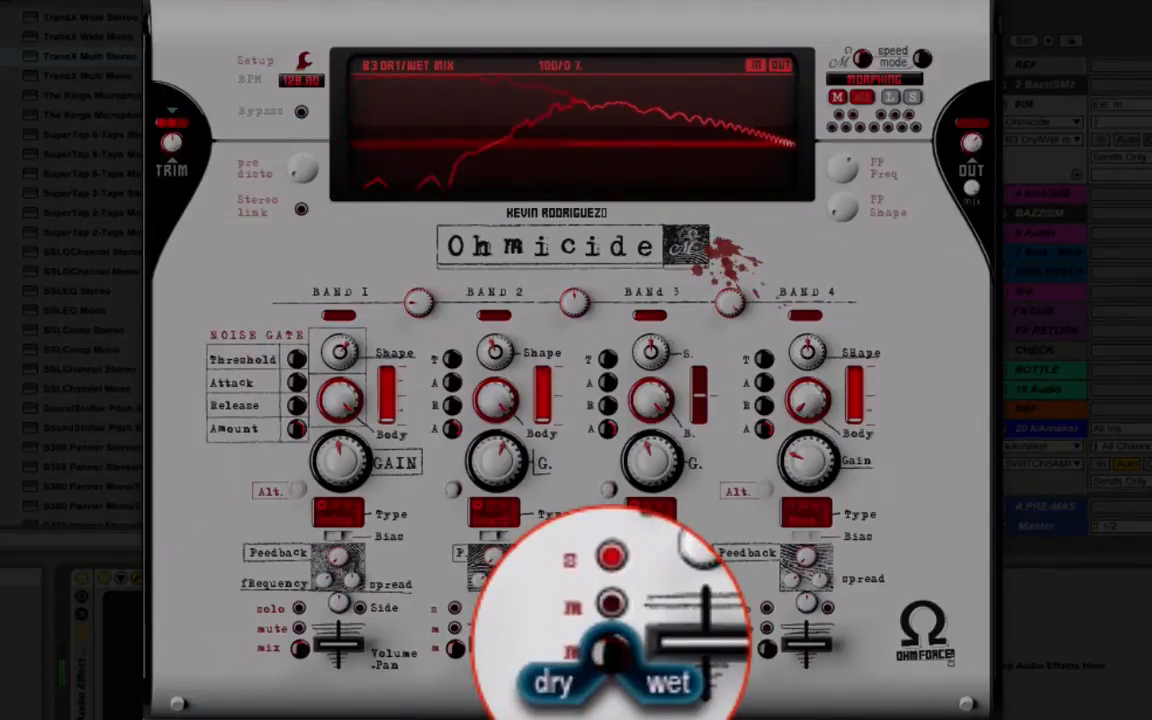
mouse_move(611, 653)
left_mouse_down()
mouse_move(611, 610)
mouse_move(611, 642)
left_mouse_up()
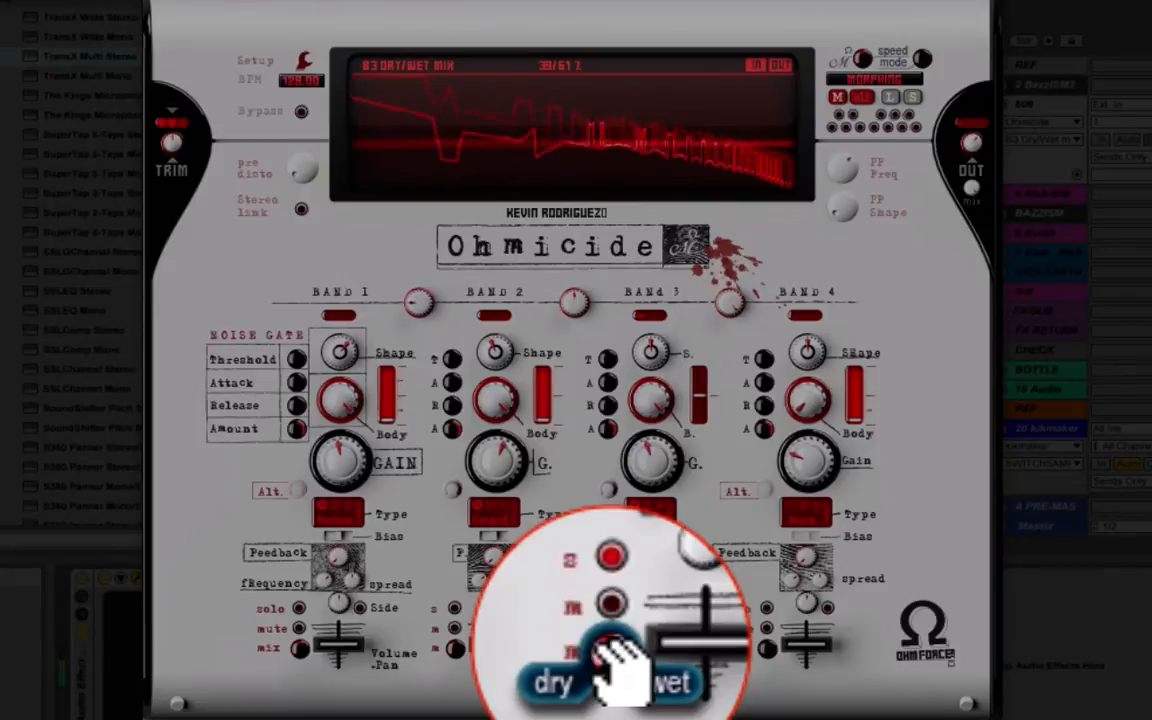
Step: Turn band 3's shape toward sharp and raise its distortion gain to +37.6 dB, rebalancing the dry/wet mix to suit
left_click_drag(651, 354, 651, 348)
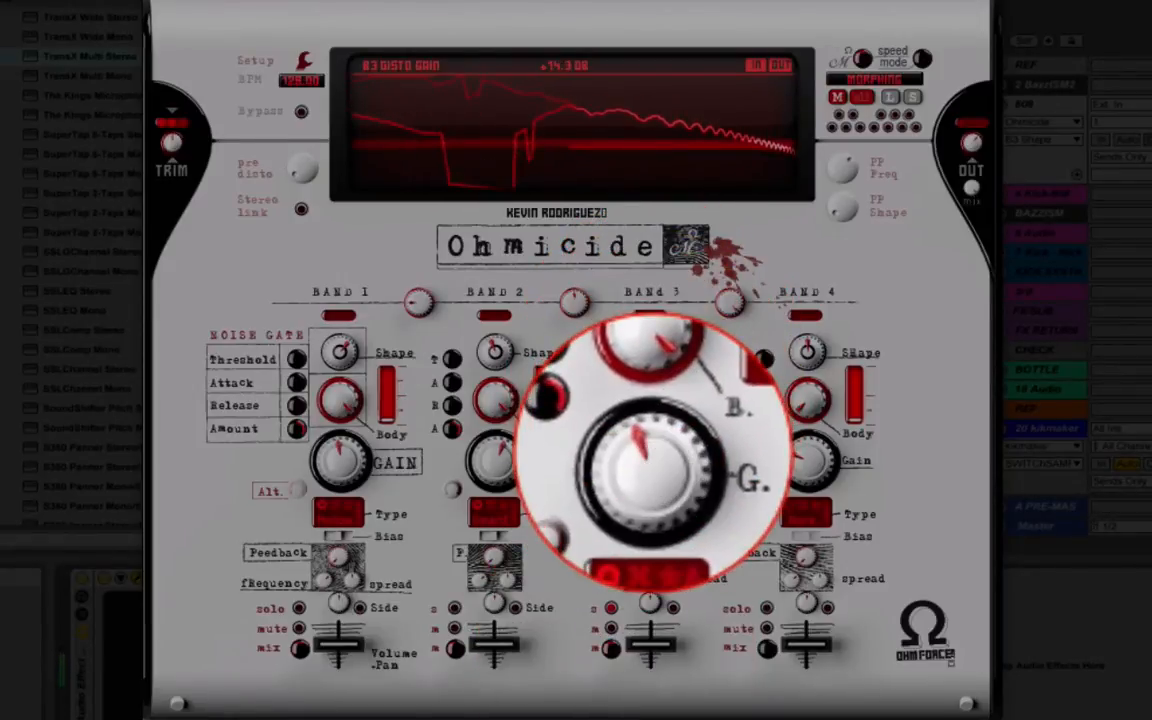
left_click_drag(650, 460, 650, 412)
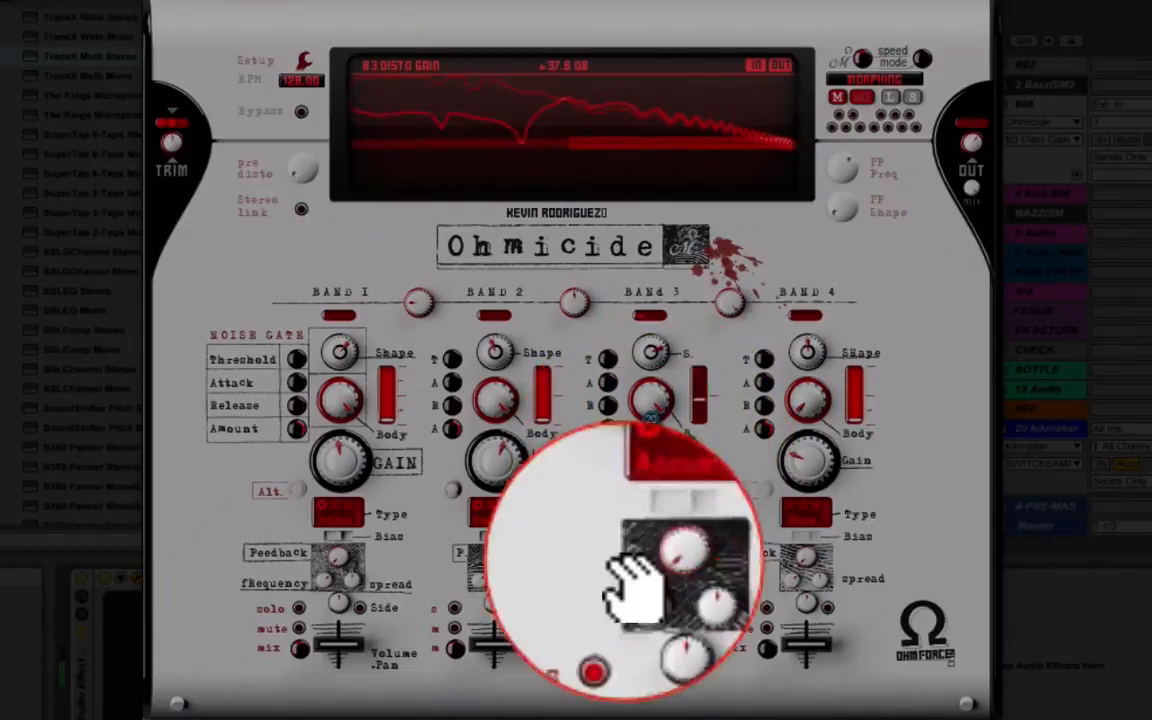
left_click_drag(612, 655, 612, 646)
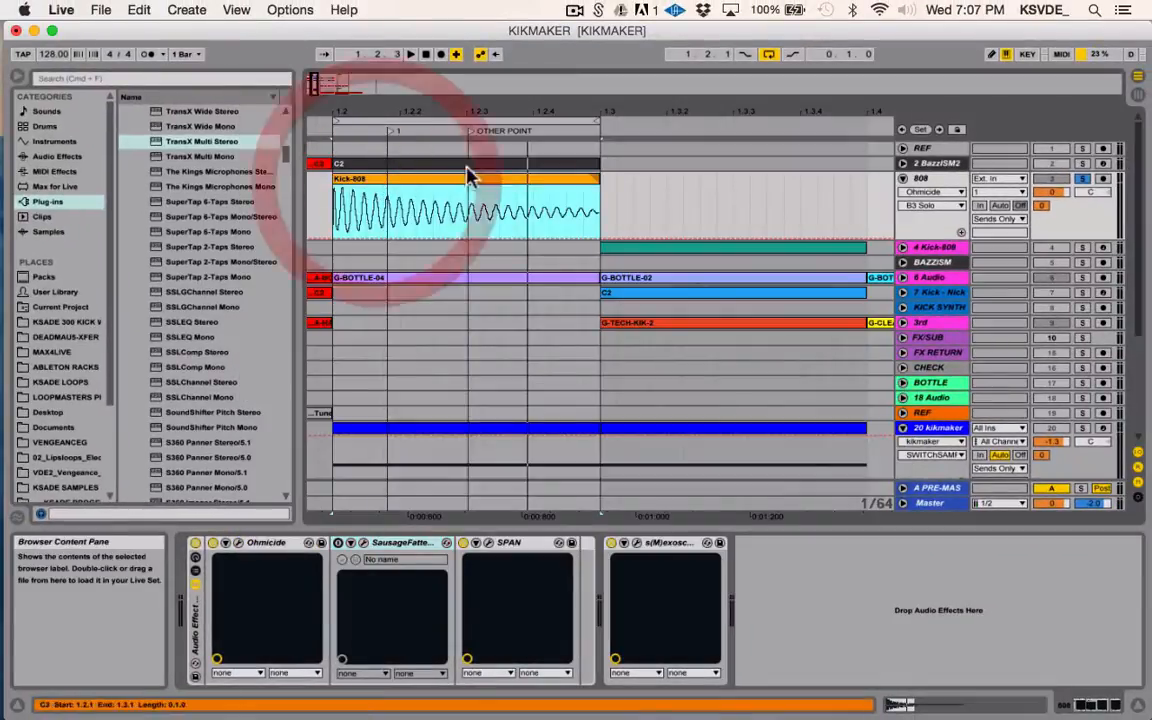
Step: Search the samples for "808", preview Hihat-808-Closed.aif and Kick-808.aif, and clear the search
left_click(142, 79)
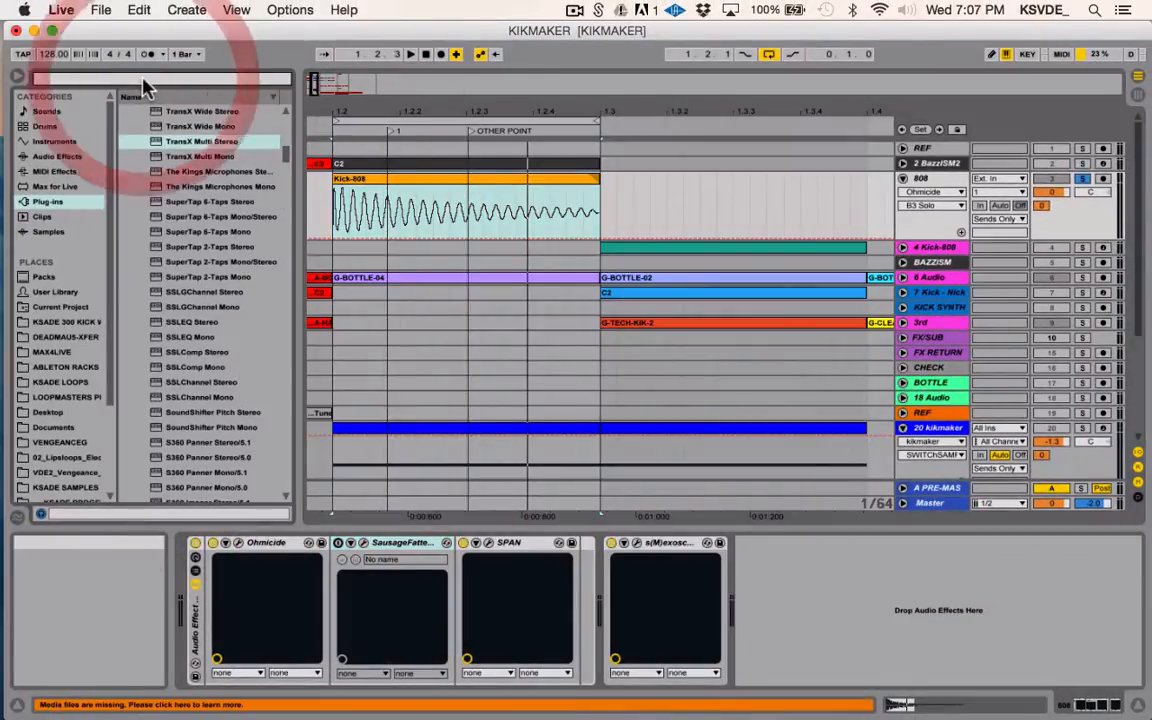
type("808")
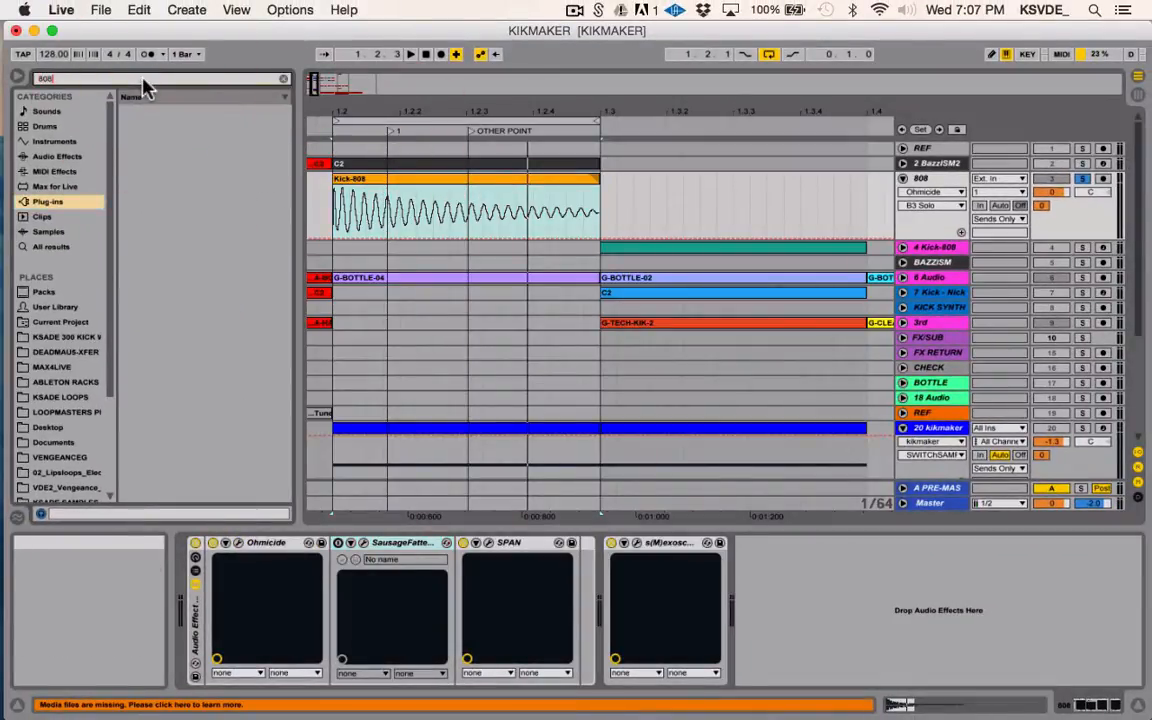
left_click(48, 232)
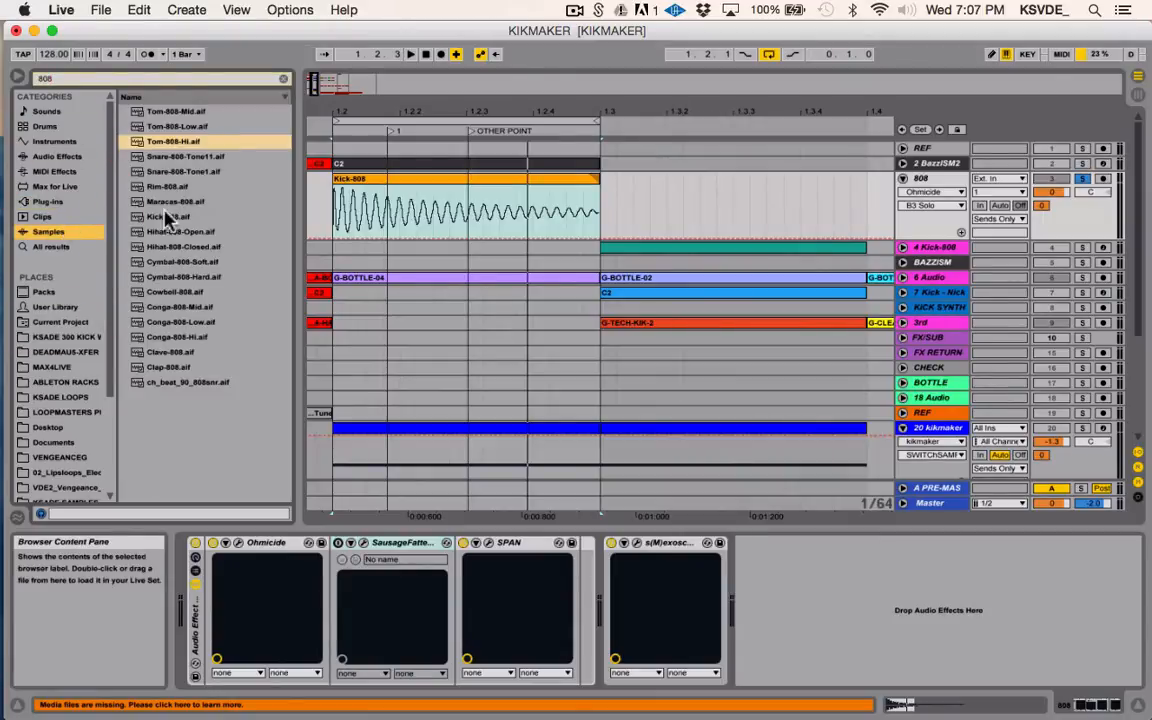
left_click(192, 247)
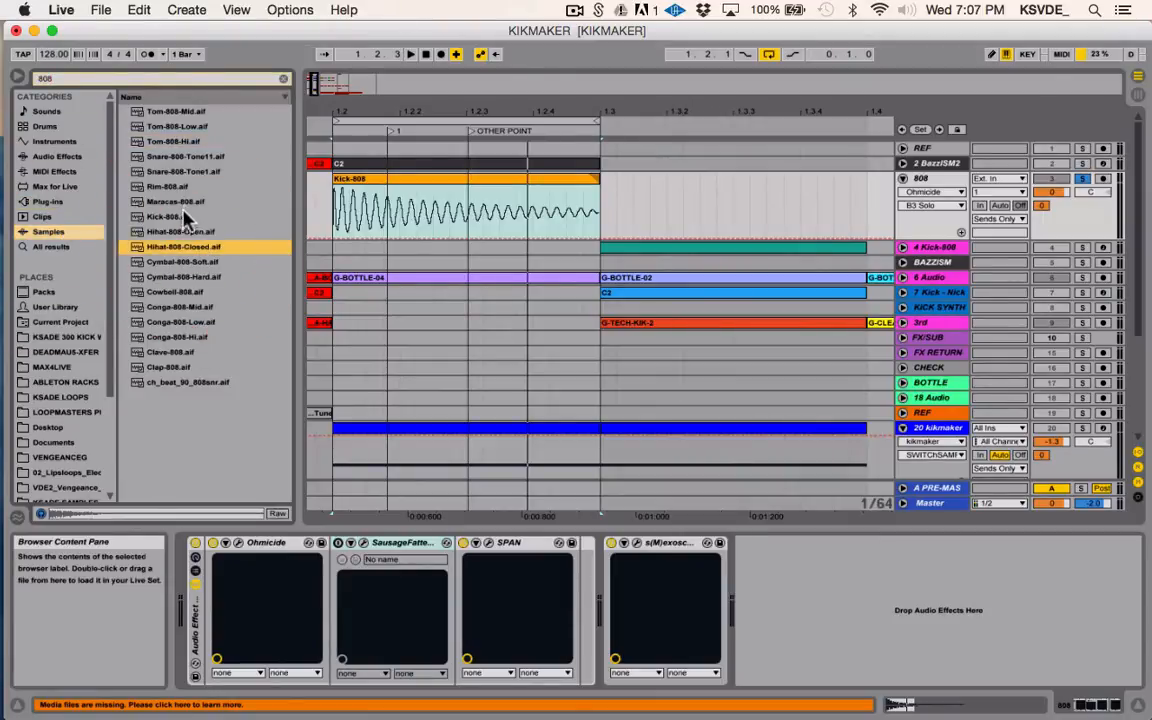
left_click(184, 217)
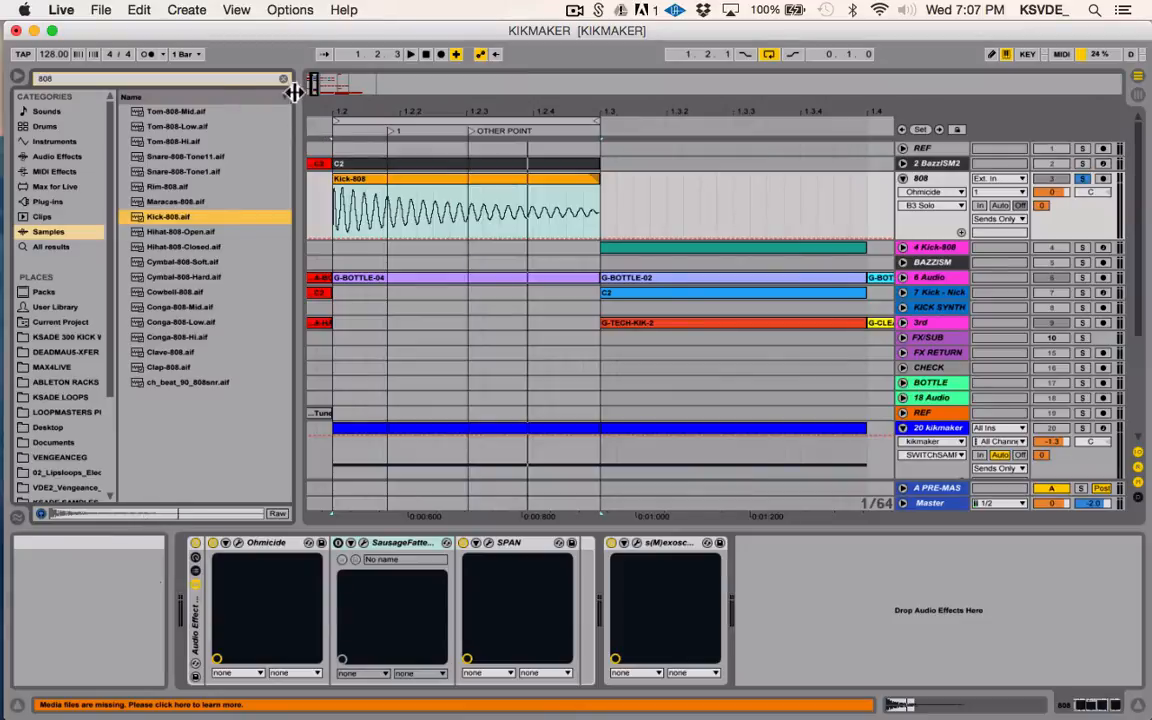
left_click(284, 79)
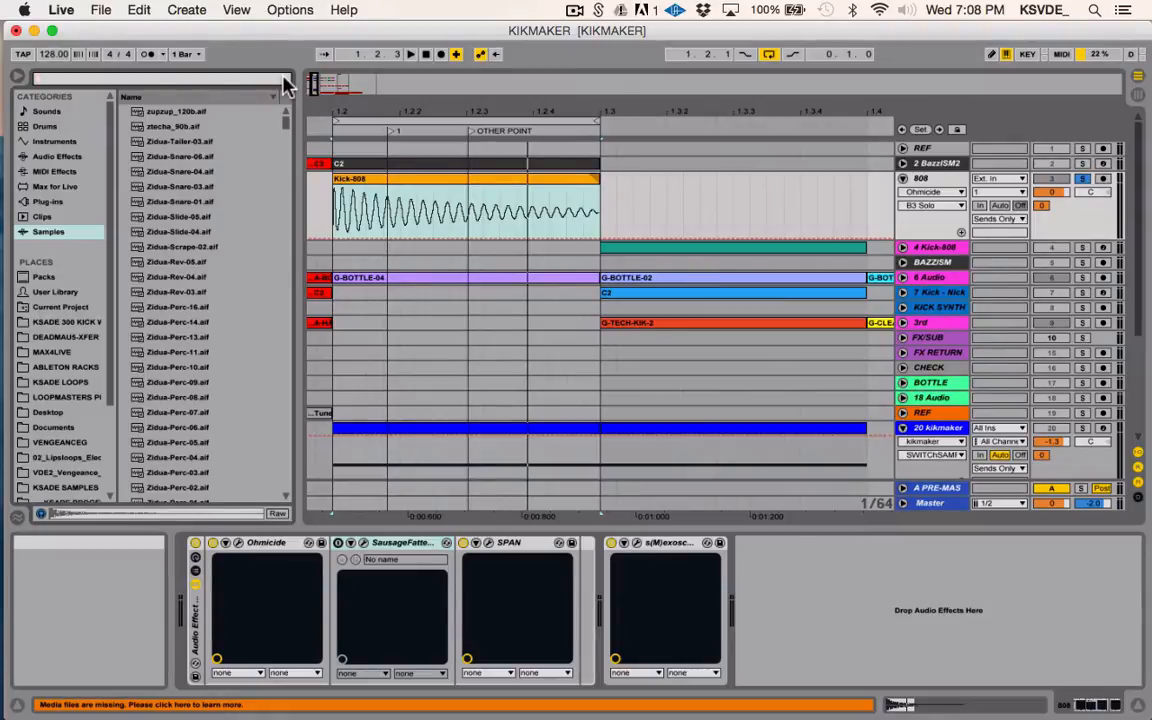
Step: Activate SausageFattener on the 808 track, open its plug-in window, and briefly play the Kick-808 clip through it
left_click(436, 188)
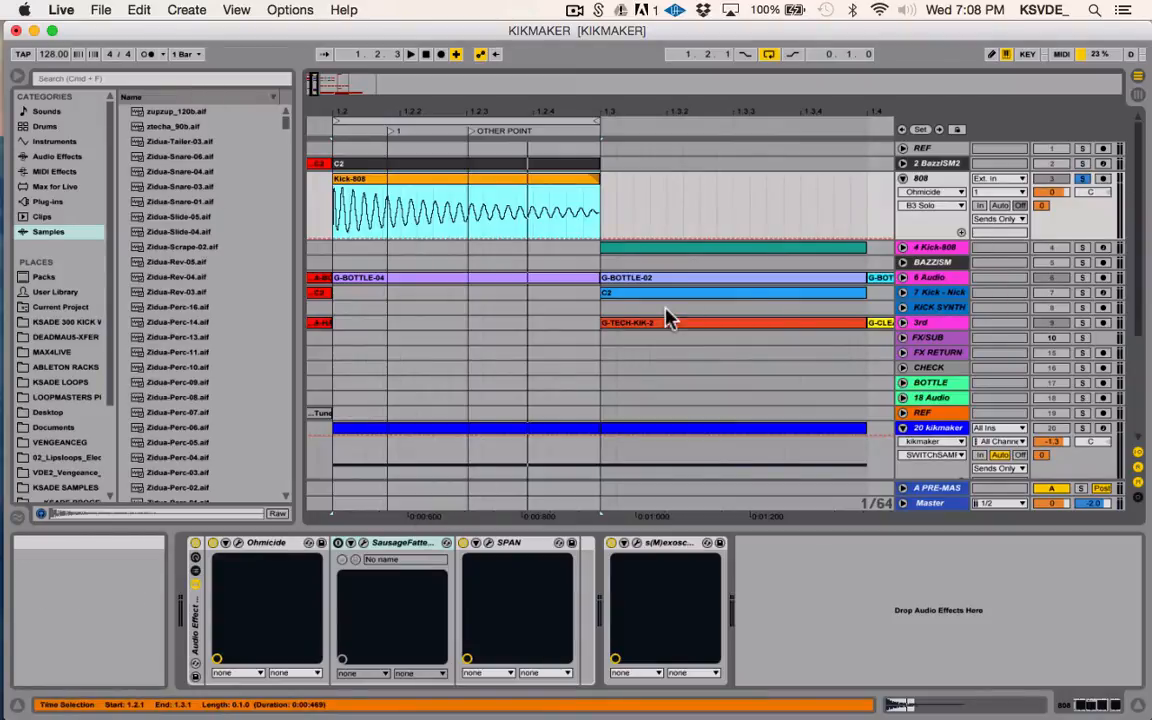
left_click(350, 543)
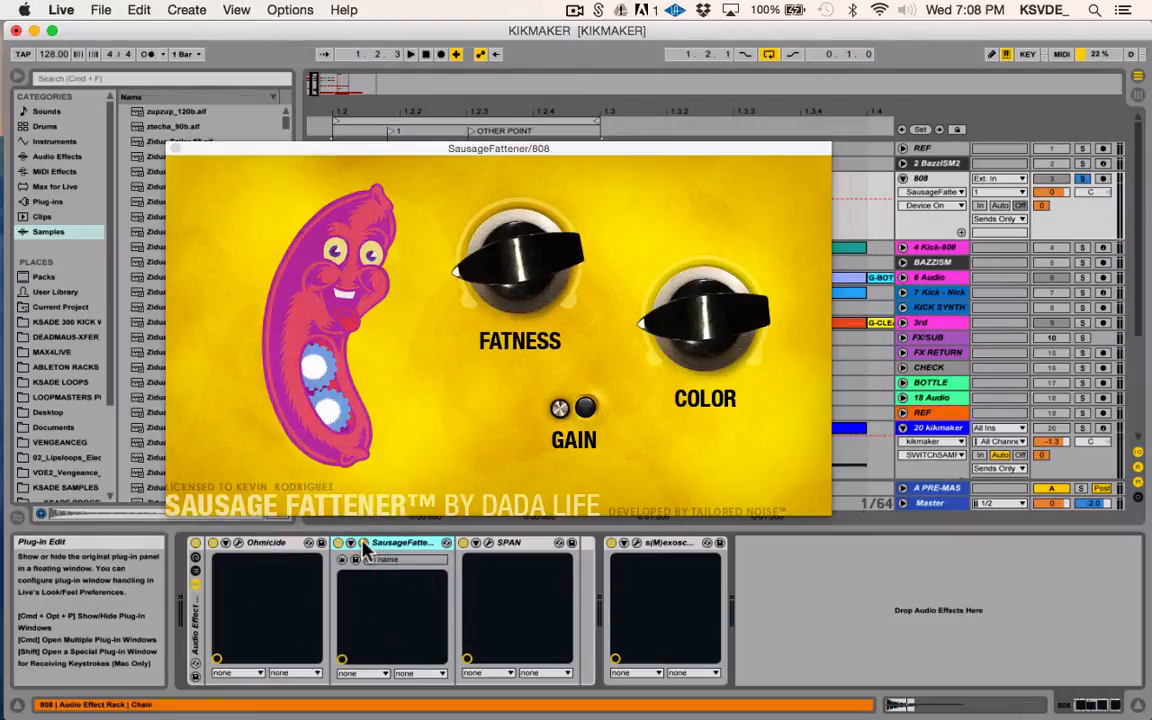
key("space")
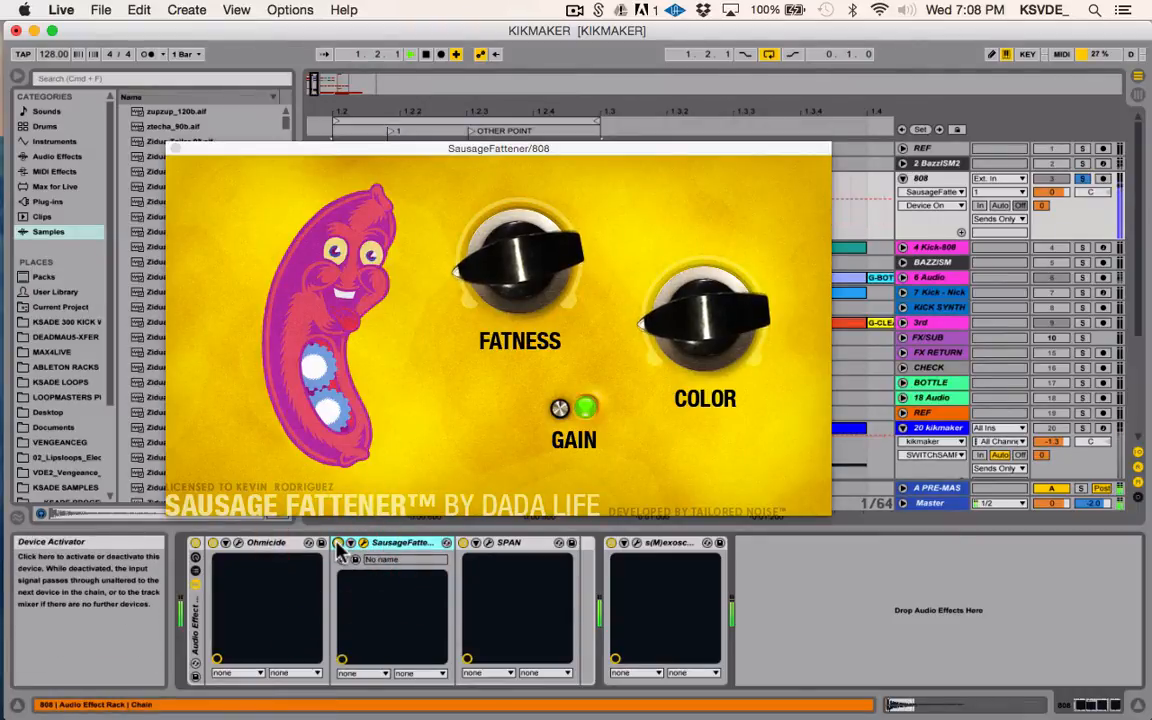
key("space")
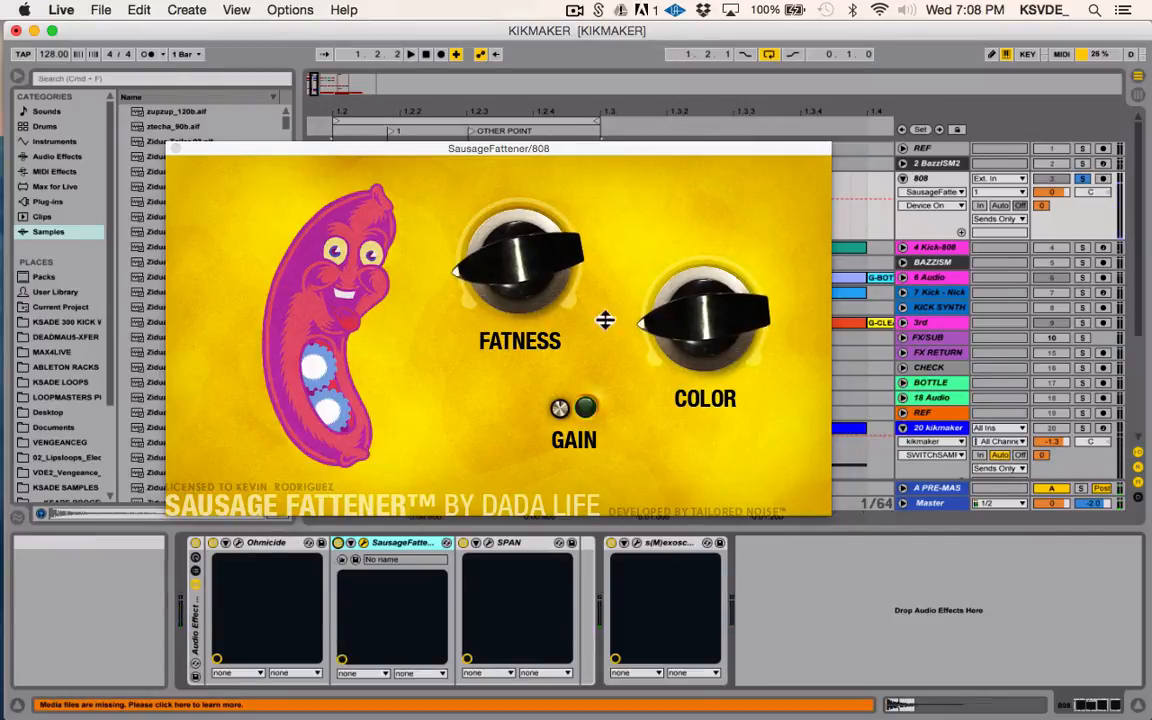
Step: Examine SausageFattener's Color, Fatness and Gain settings
left_click(722, 330)
left_click(527, 260)
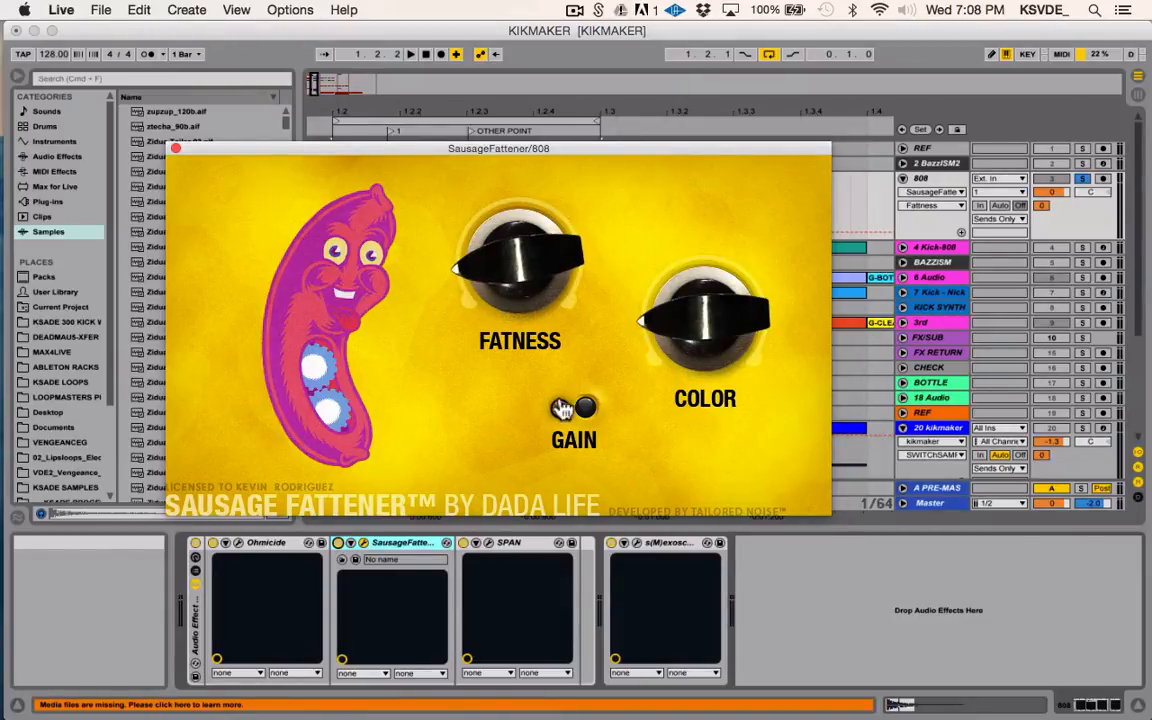
left_click(561, 410)
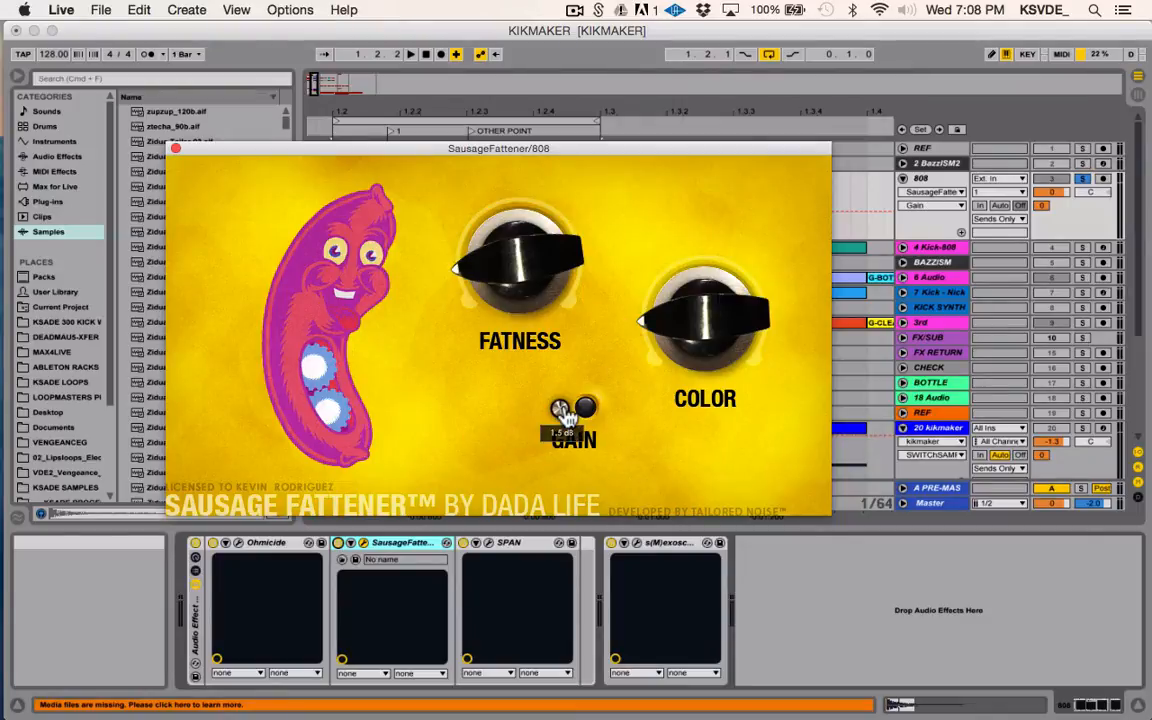
Step: Lower SausageFattener's gain and audition the kick with Fatness raised to 51%, turning Fatness back down before closing the plug-in window
left_click(561, 410)
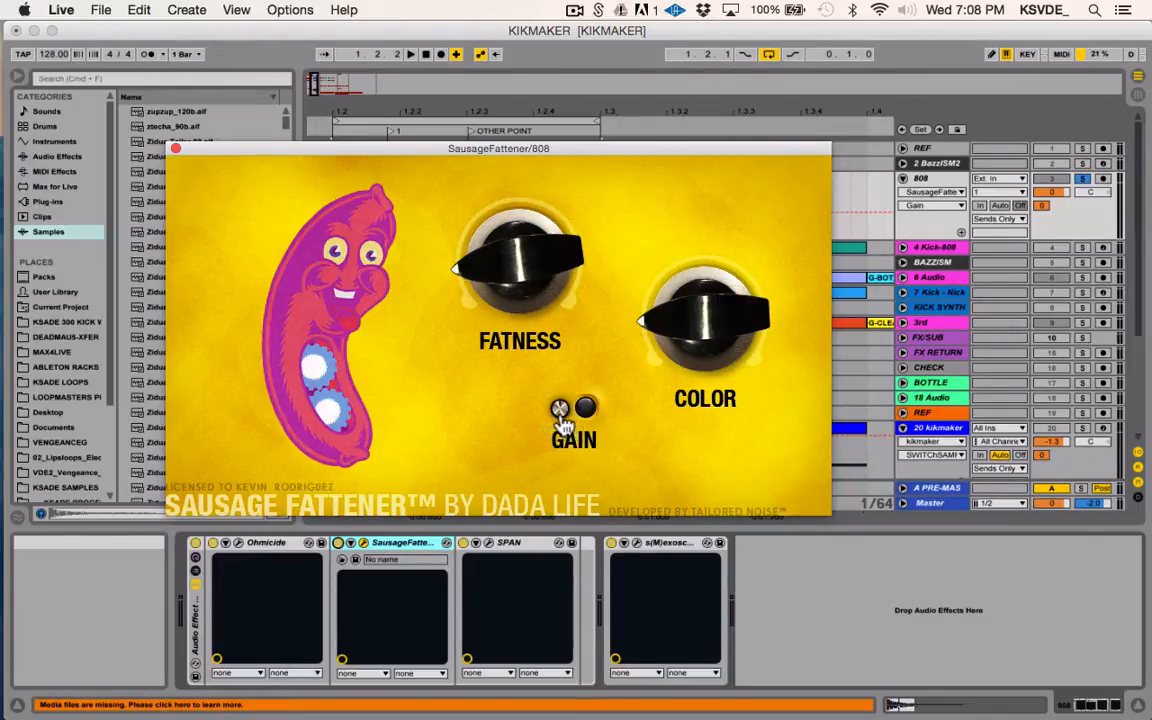
left_click_drag(561, 412, 553, 501)
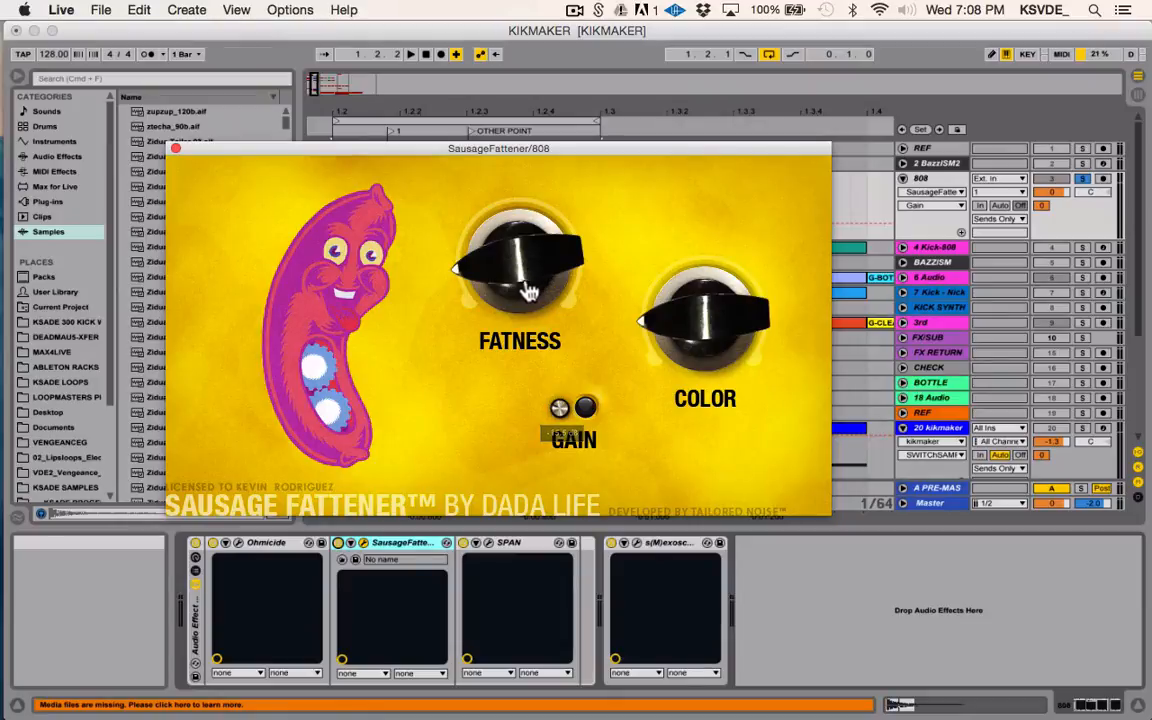
key("space")
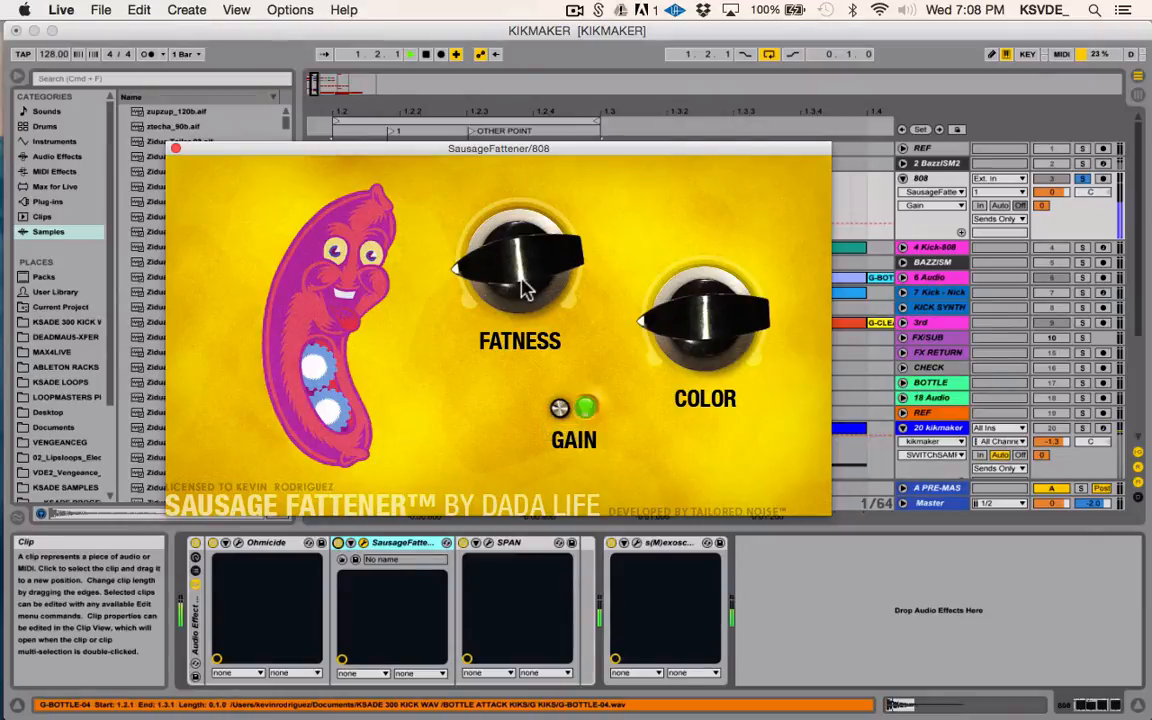
left_click_drag(527, 290, 527, 141)
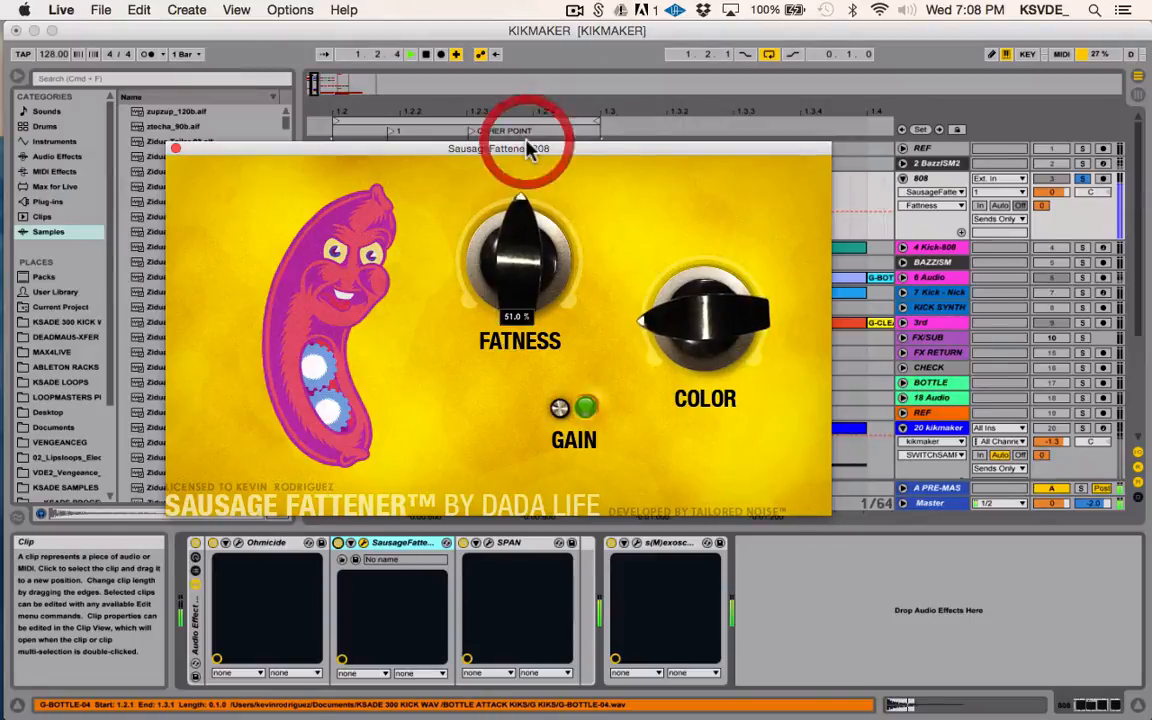
key("space")
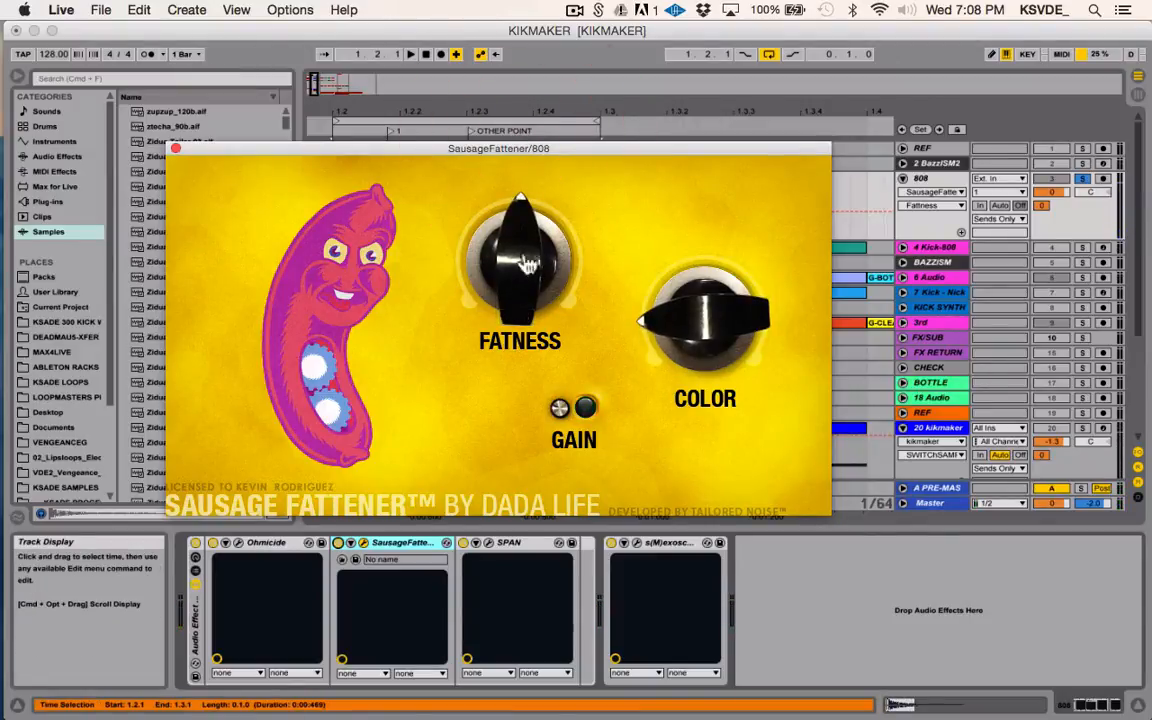
left_click_drag(493, 303, 493, 420)
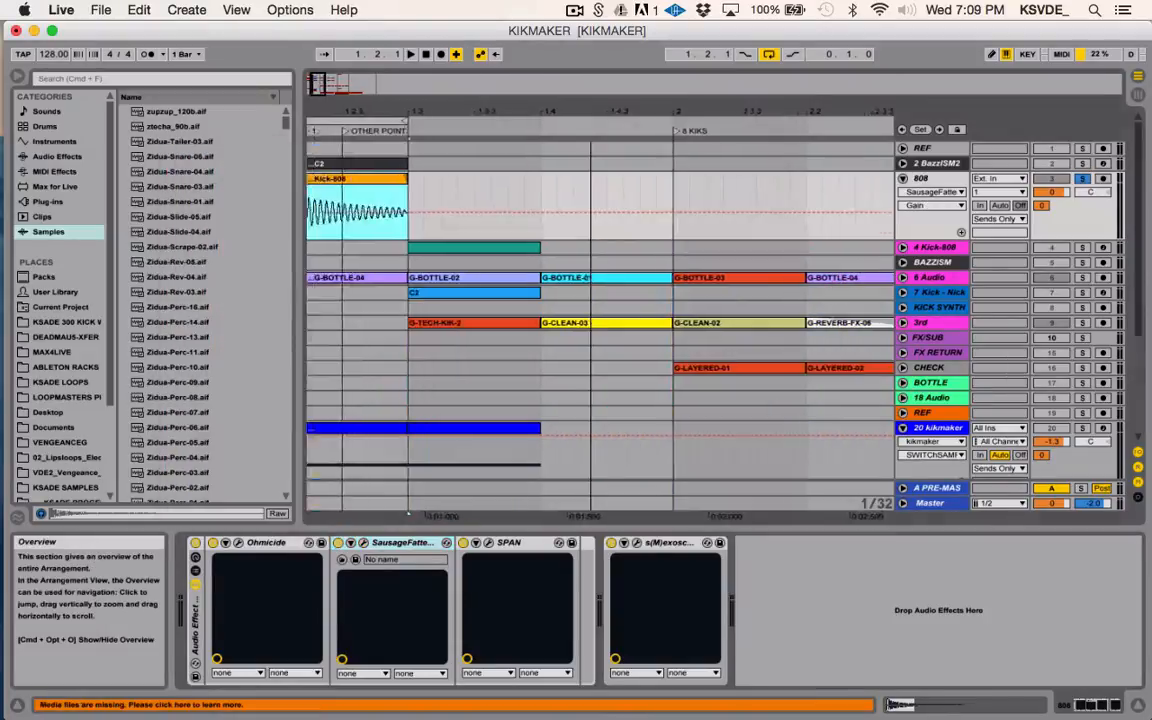
Step: Widen the arrangement to show all the kick clips, and inspect the Kick drum synthesiser on the 7 Kick - Nick track
left_click_drag(325, 86, 326, 93)
scroll(561, 304, "down", 5)
scroll(561, 311, "up", 5)
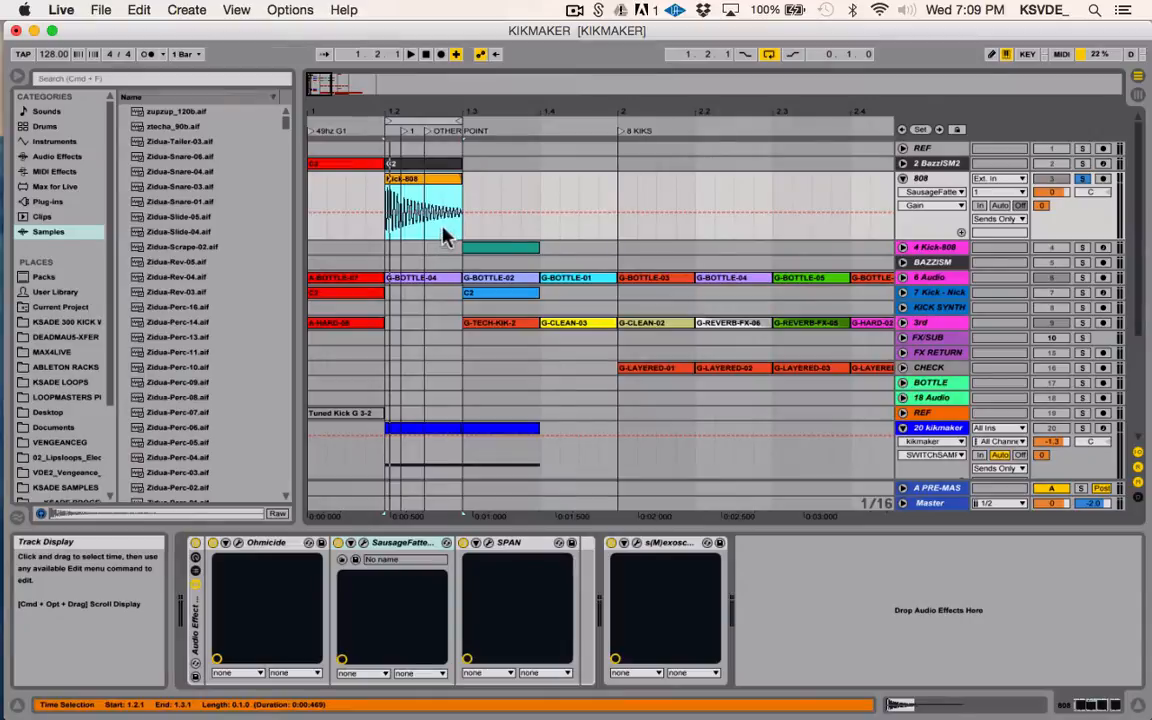
left_click(443, 278)
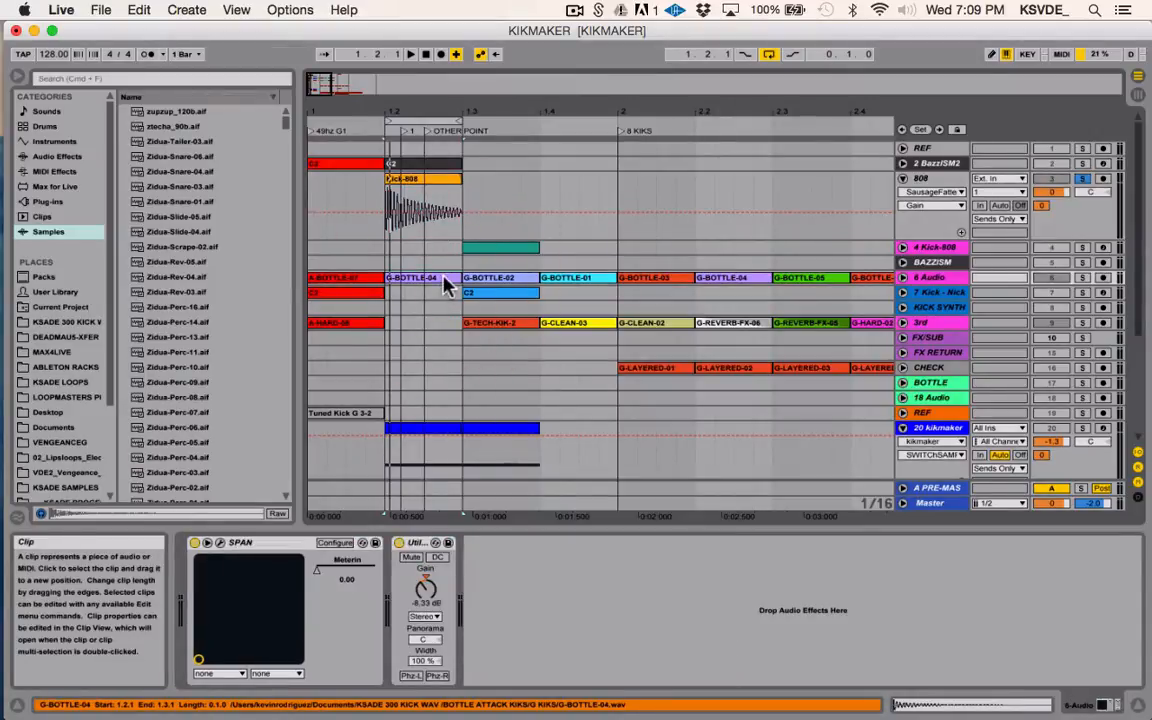
left_click(935, 292)
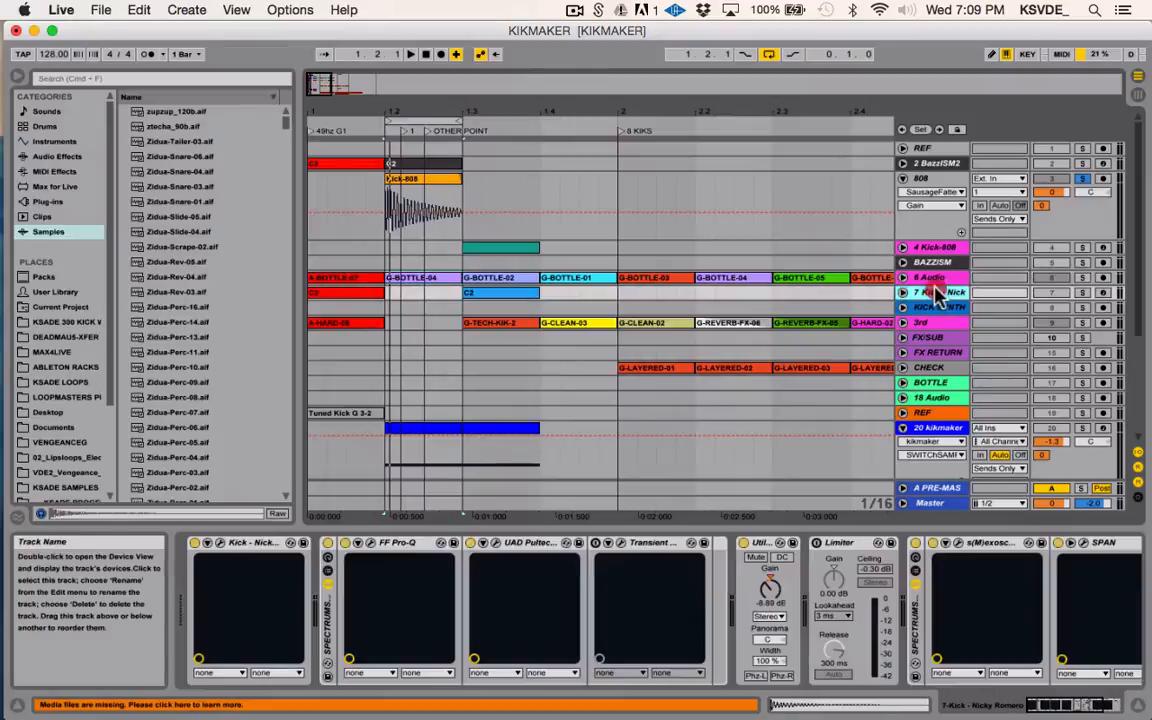
left_click(222, 542)
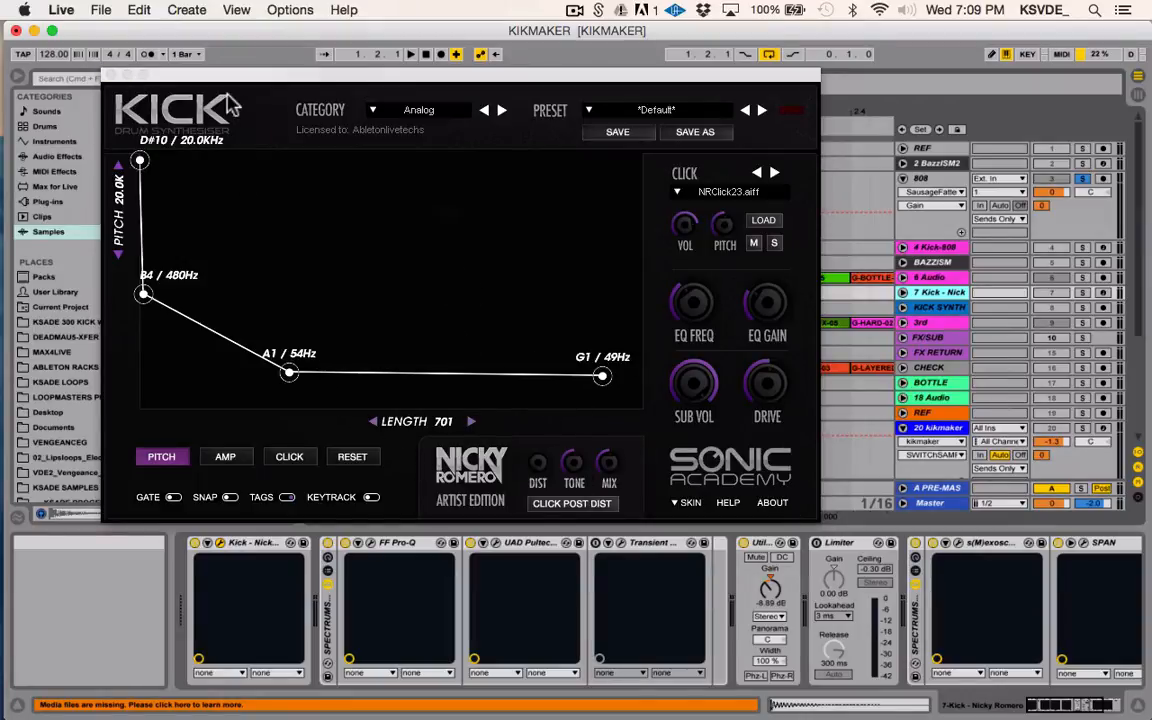
left_click(113, 73)
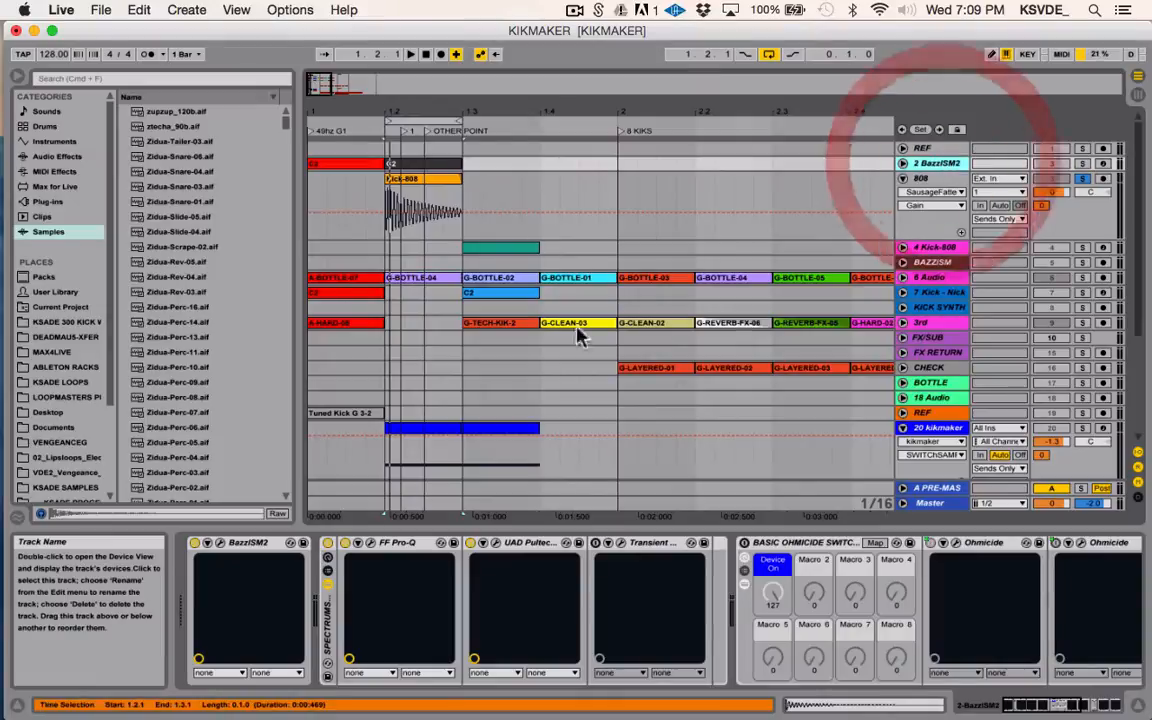
Step: Open the BazzISM2 synthesiser on the 2 BazzISM2 track, examine its main settings, and close it
left_click(206, 542)
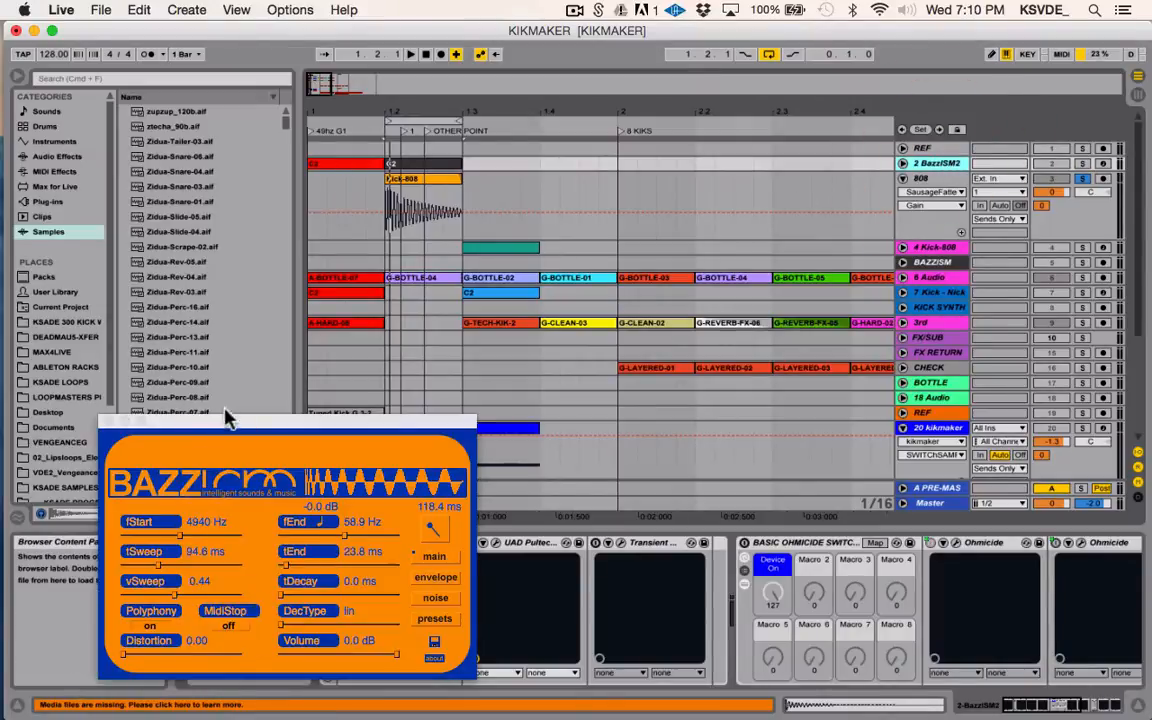
left_click_drag(226, 417, 442, 233)
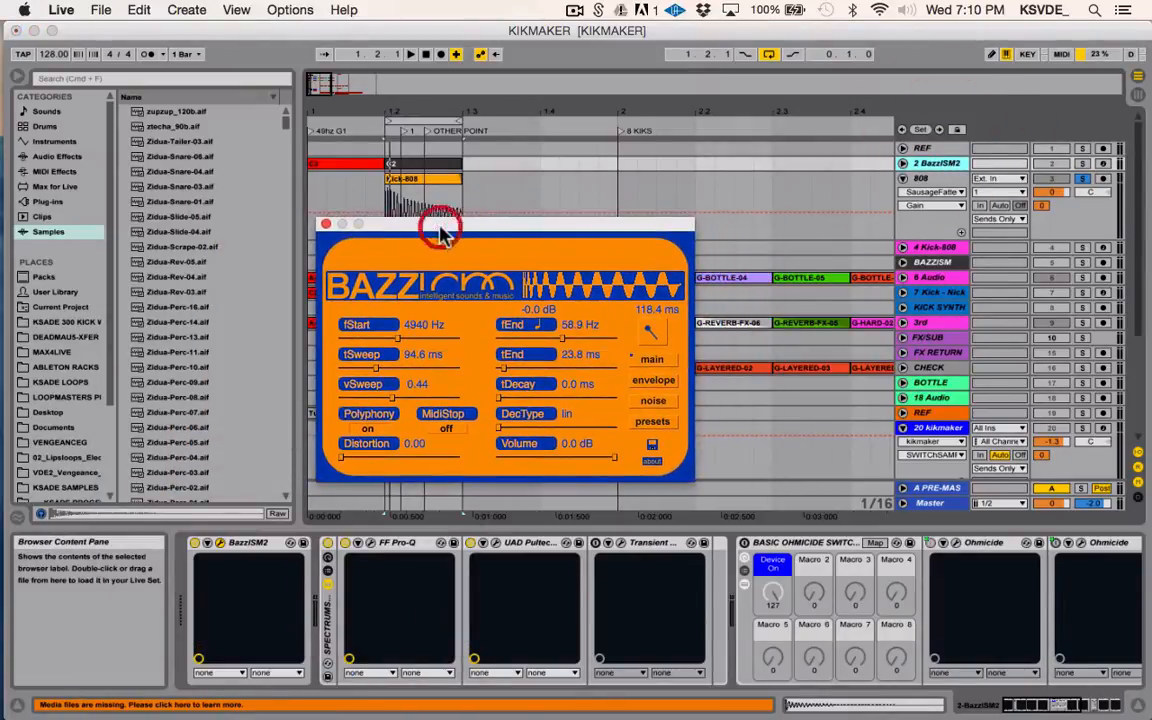
left_click(326, 224)
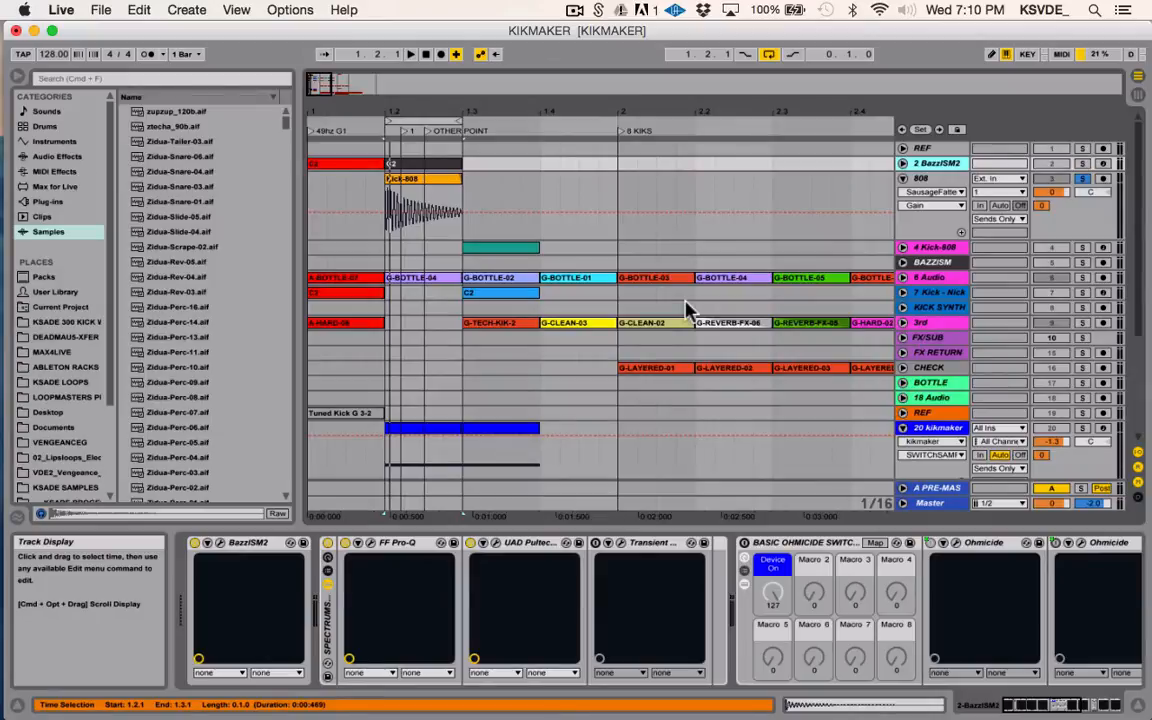
Step: Select the first G-BOTTLE-04 clip and unfold the 6 Audio track to show its waveforms
left_click(415, 281)
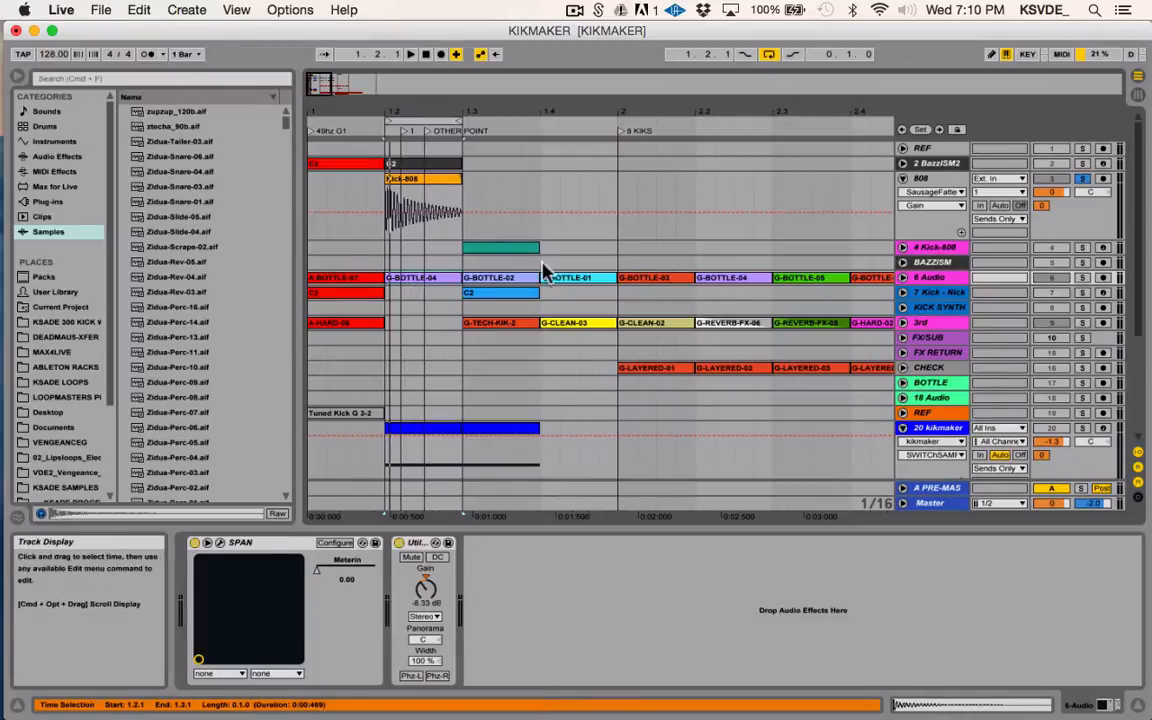
left_click(419, 282)
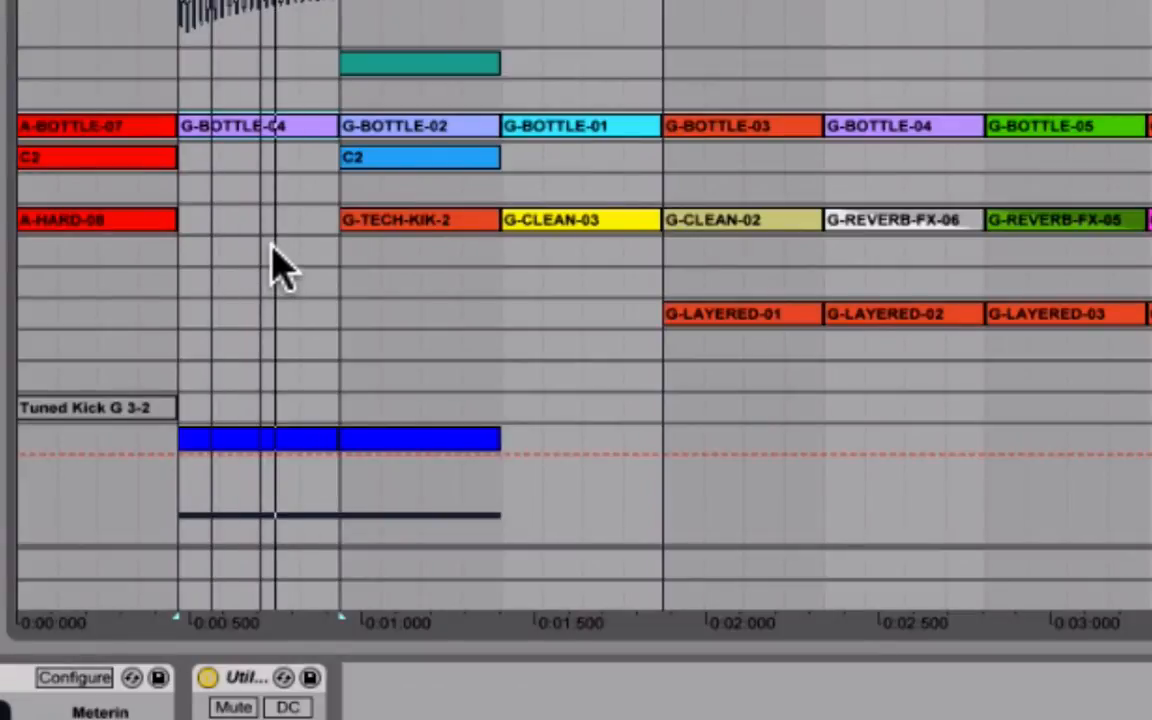
left_click(1151, 126)
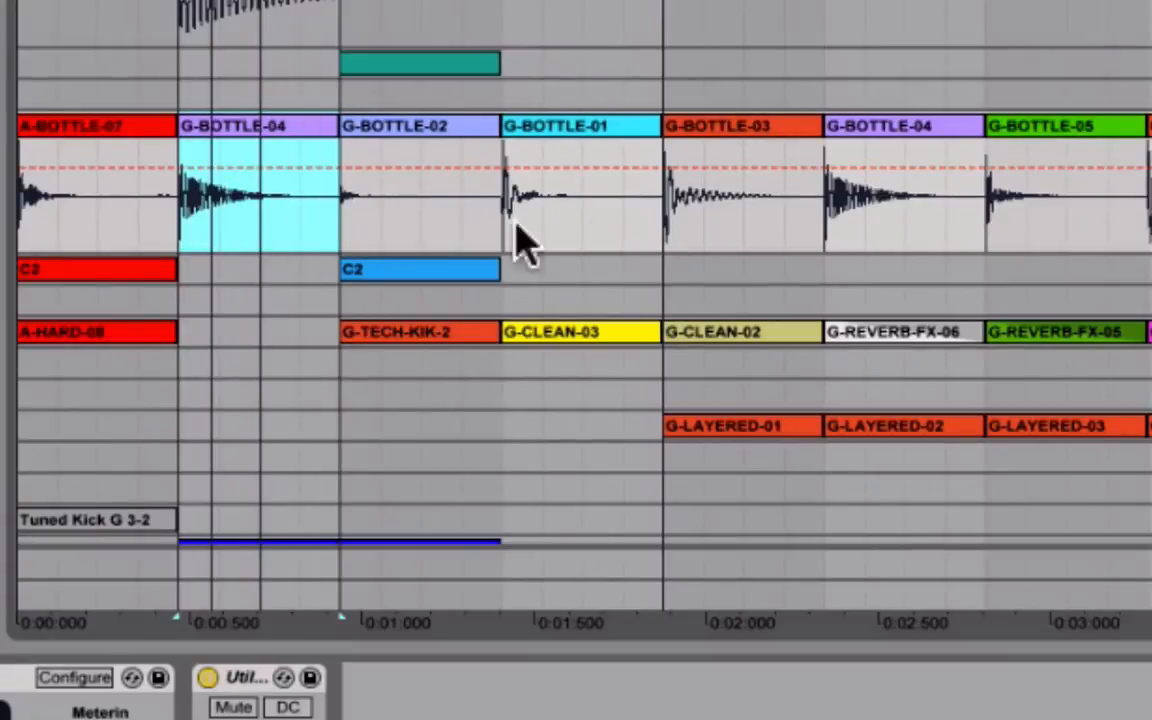
Step: Highlight the tails of the G-BOTTLE-03 and first G-BOTTLE-04 waveforms for comparison, ending with the whole G-BOTTLE-04 clip selected
left_click(327, 217)
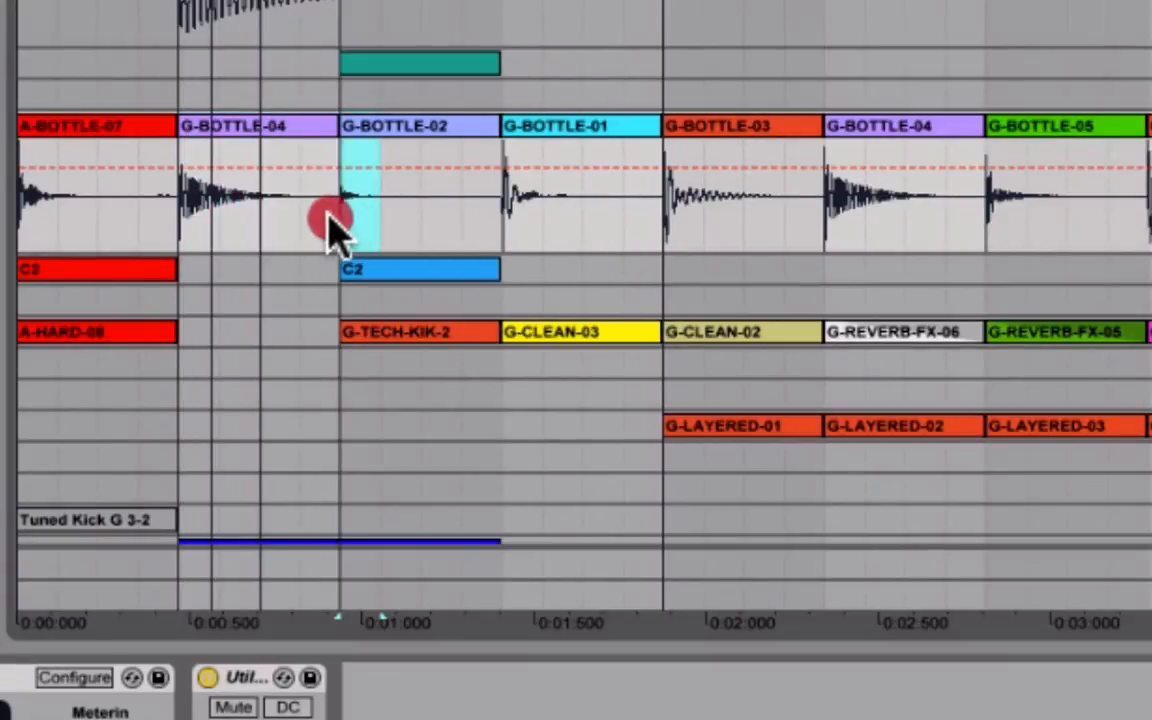
left_click_drag(836, 224, 797, 226)
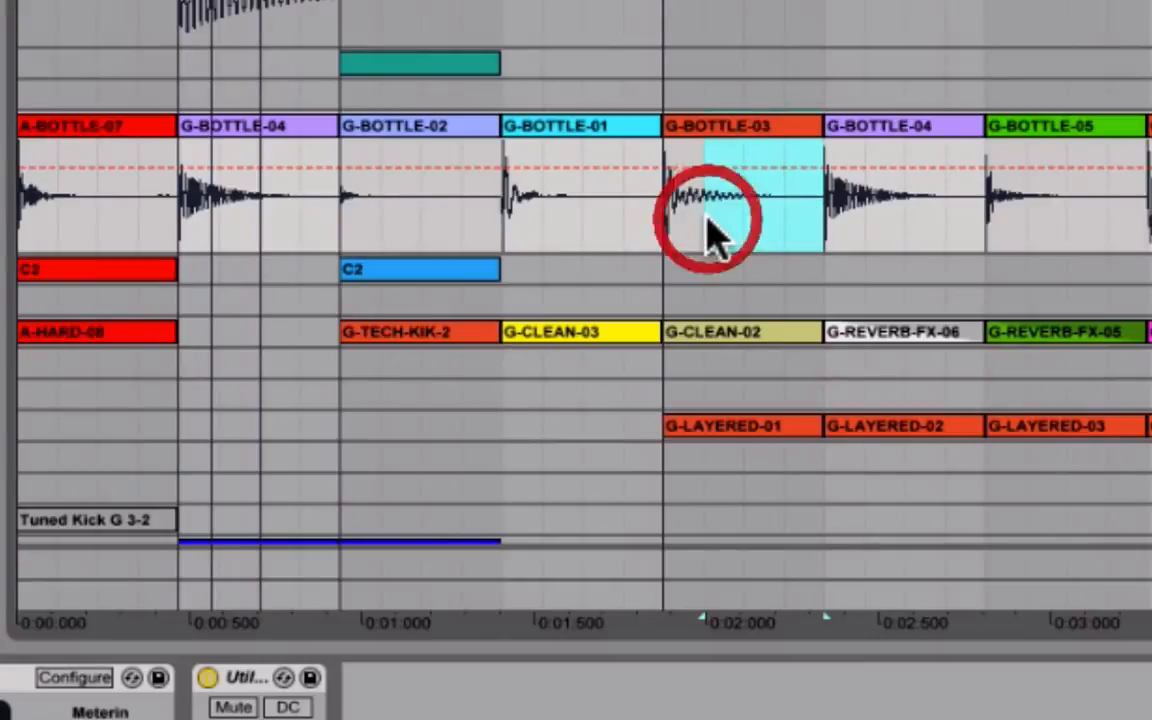
left_click_drag(707, 226, 823, 193)
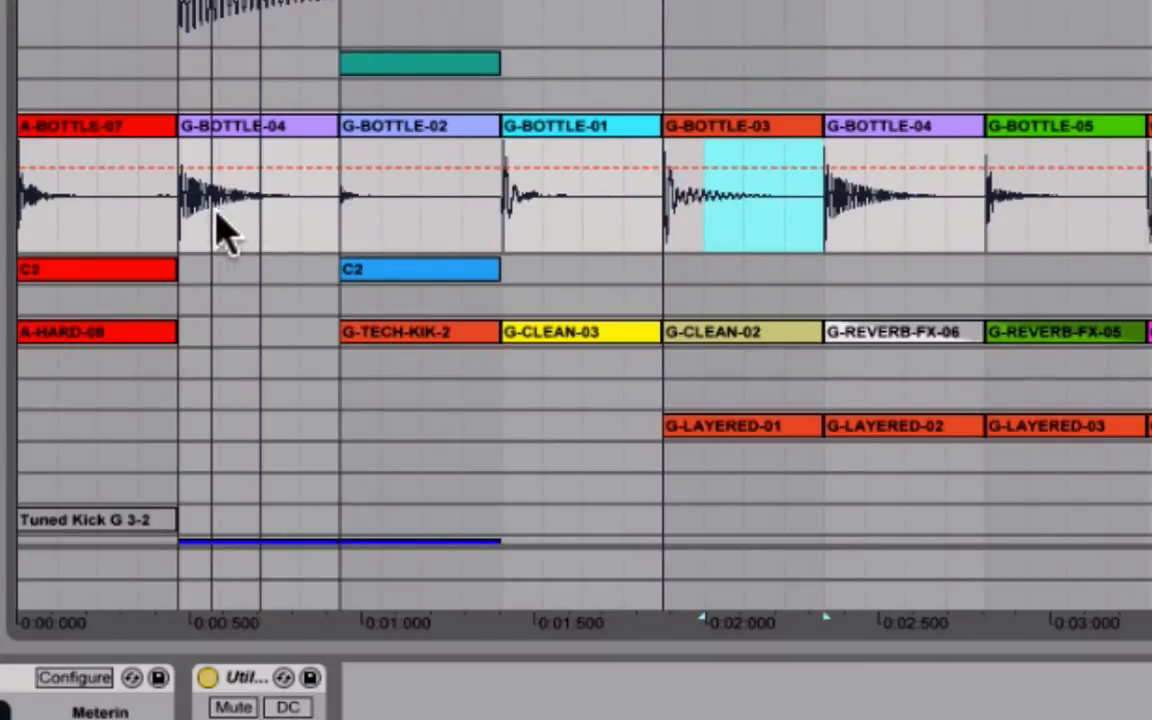
left_click_drag(218, 250, 340, 238)
left_click(284, 145)
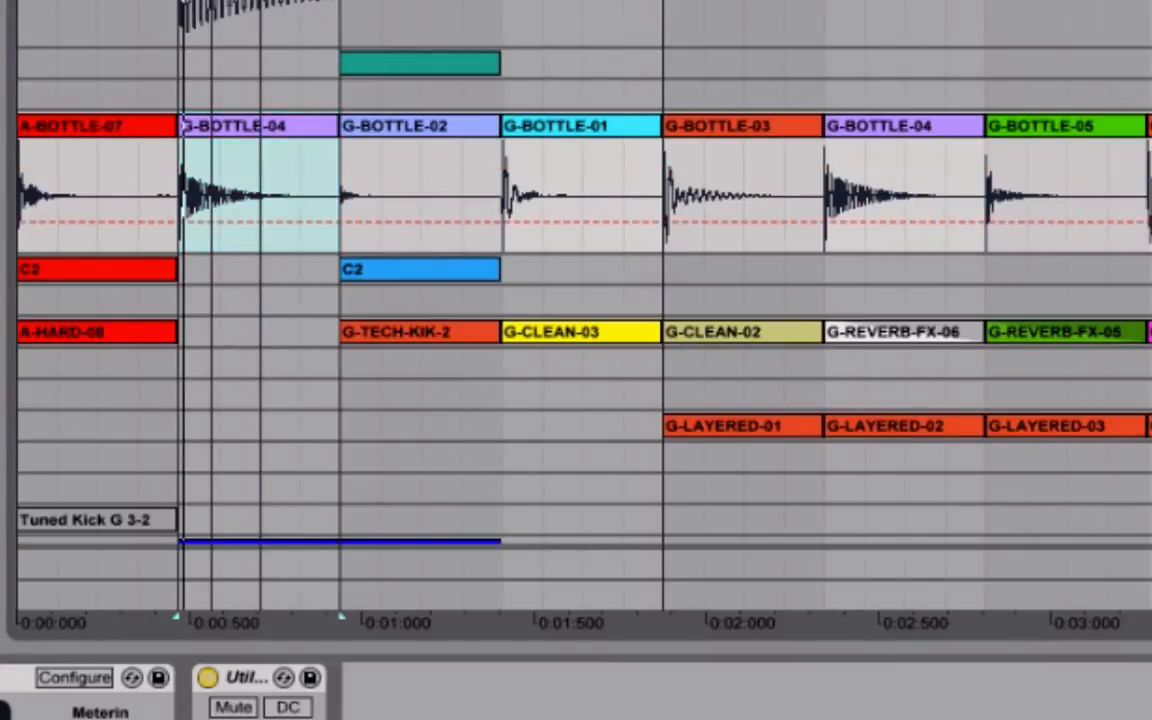
Step: Fold the kikmaker track and the KSA-TDK audio tracks below it, and reselect the first G-BOTTLE-04 clip
scroll(931, 219, "down", 5)
scroll(931, 219, "down", 1)
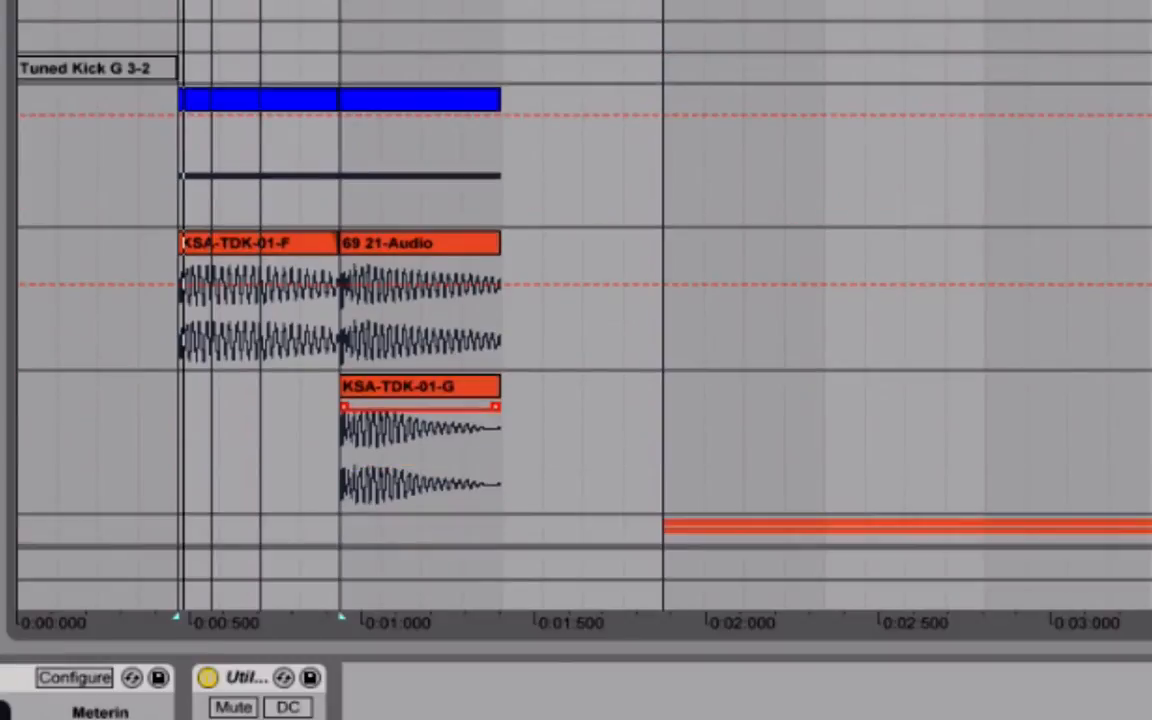
left_click(1148, 99)
left_click(1148, 131)
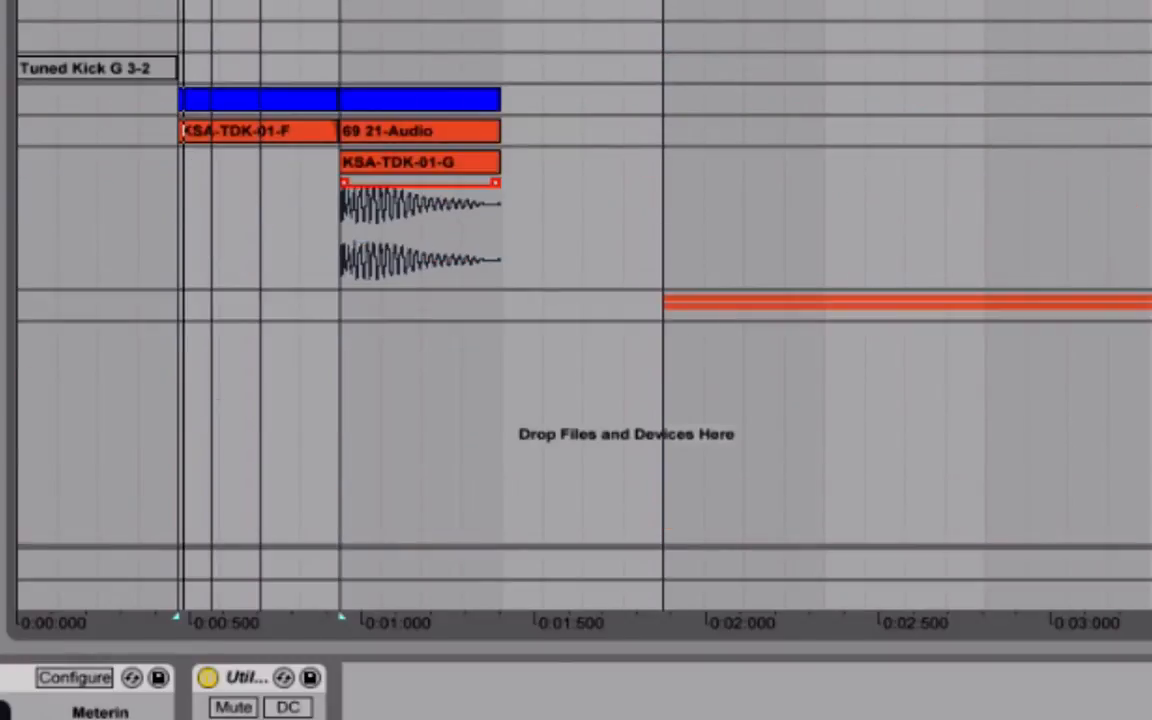
scroll(861, 180, "up", 6)
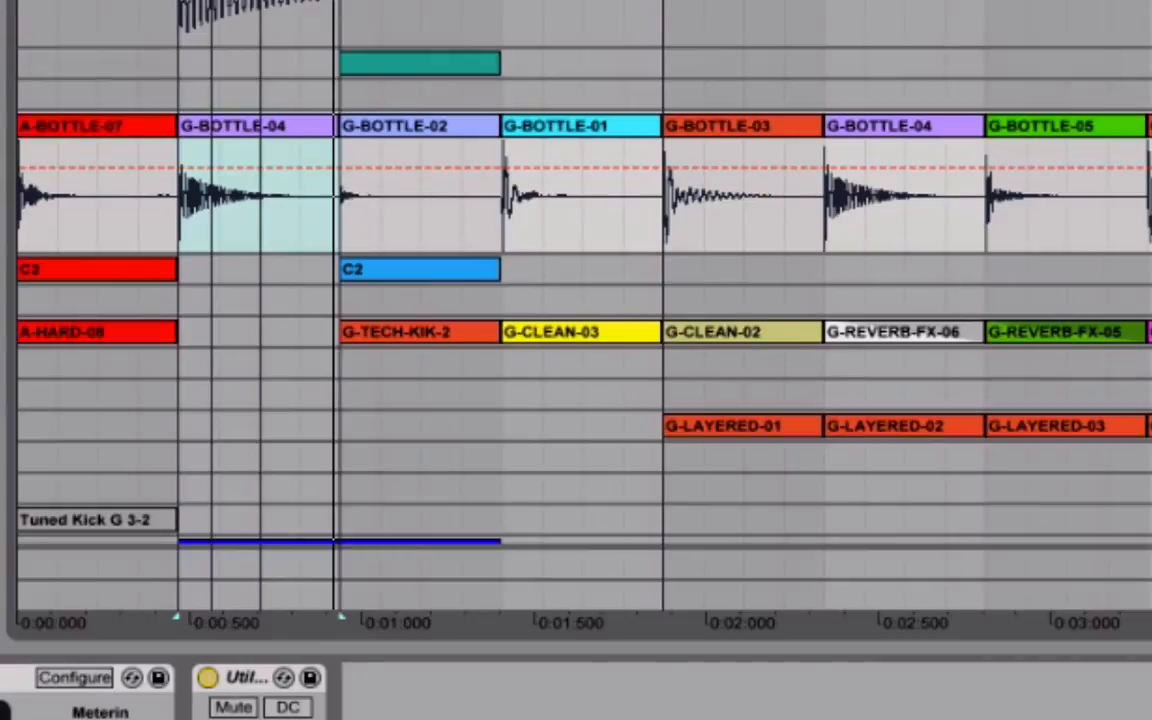
left_click(283, 125)
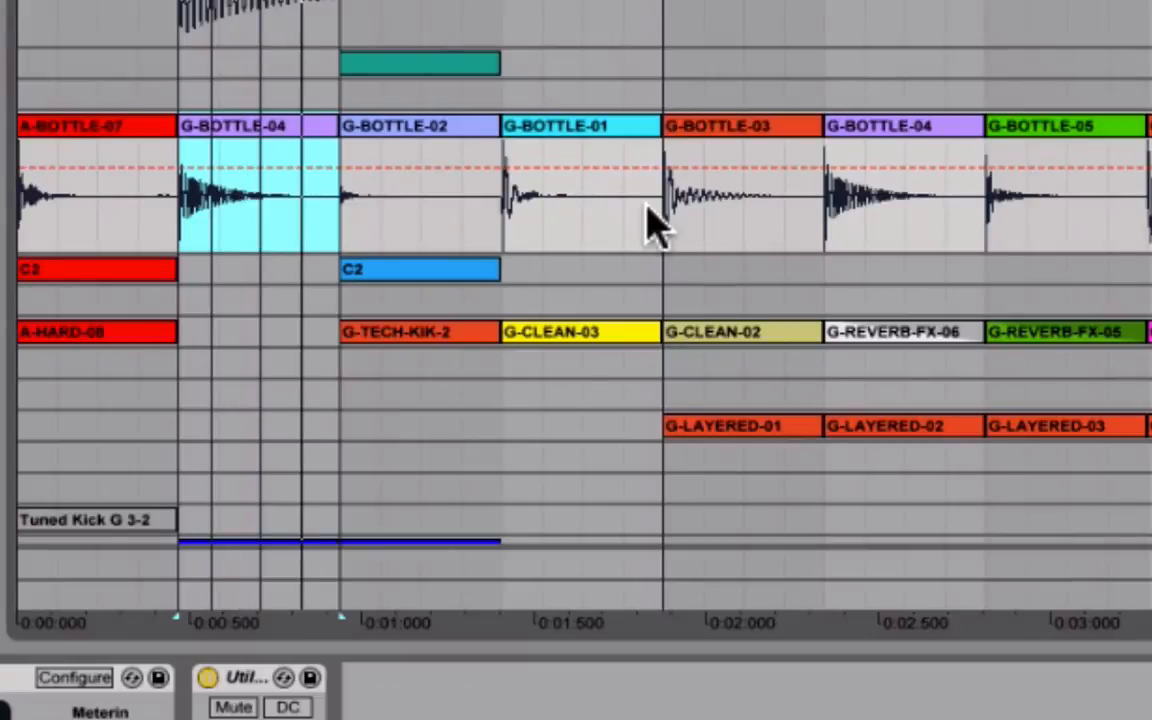
Step: Survey a longer stretch of the arrangement and look through the device chains of the KICK SYNTH, FX/SUB, CHECK and 7 Kick - Nick tracks
scroll(740, 220, "down", 3)
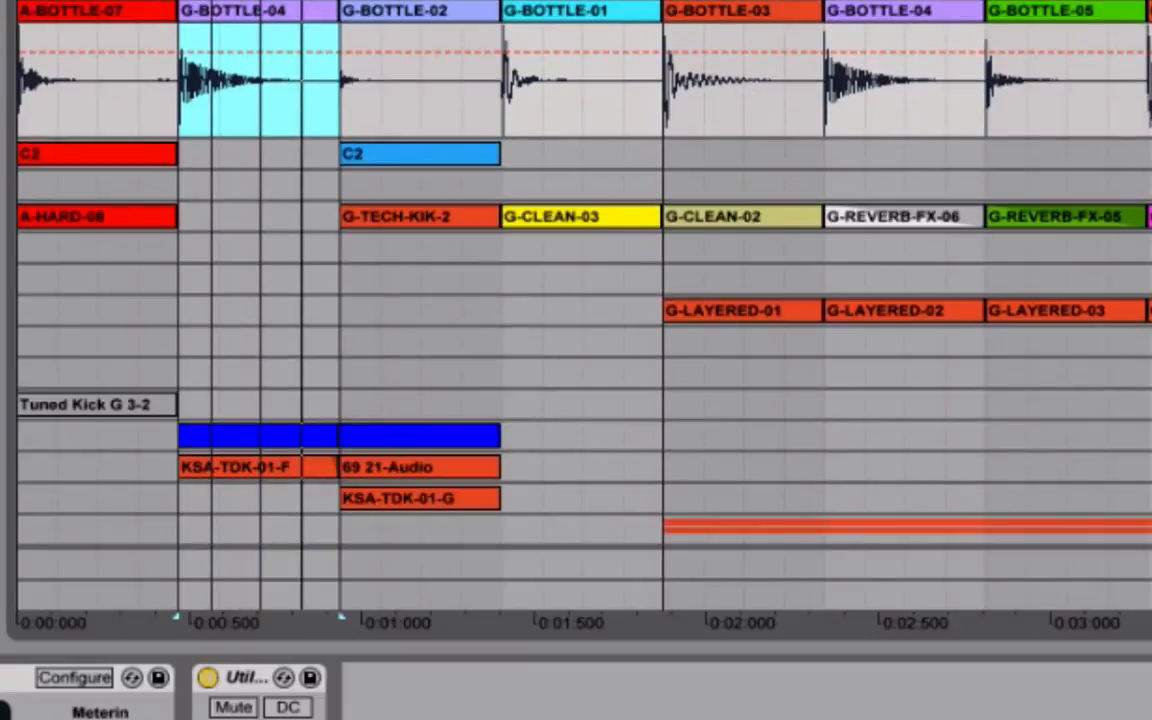
key("minus")
key("minus")
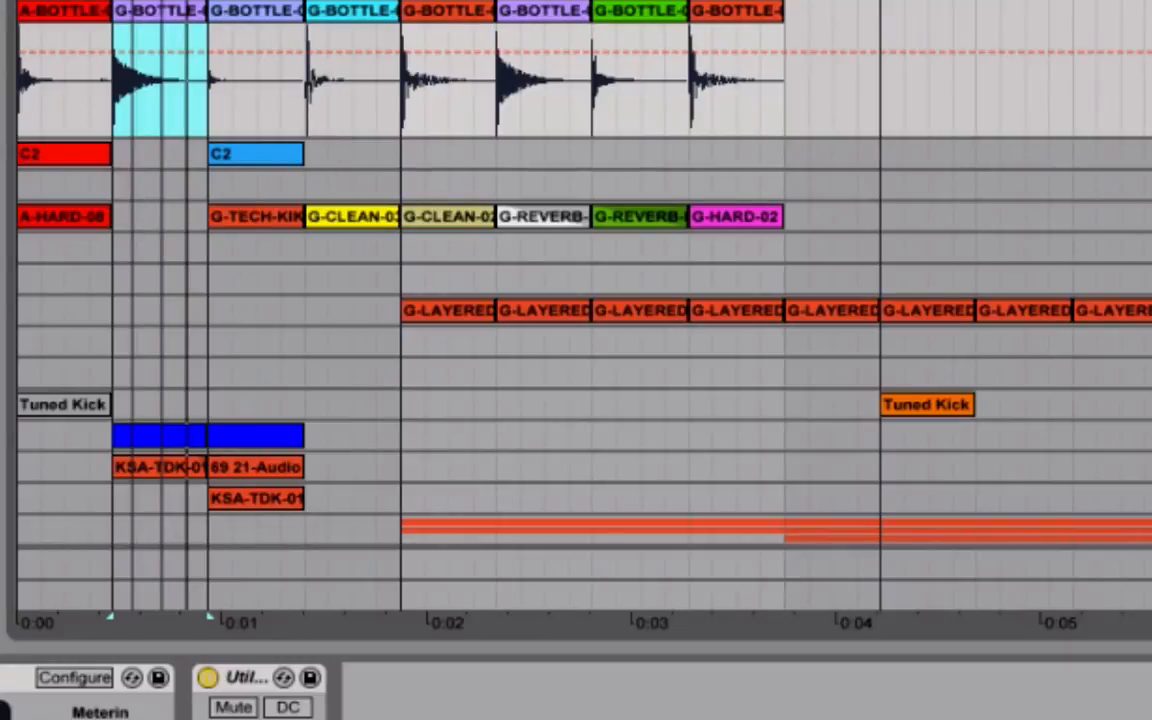
left_click(1145, 185)
left_click(1145, 248)
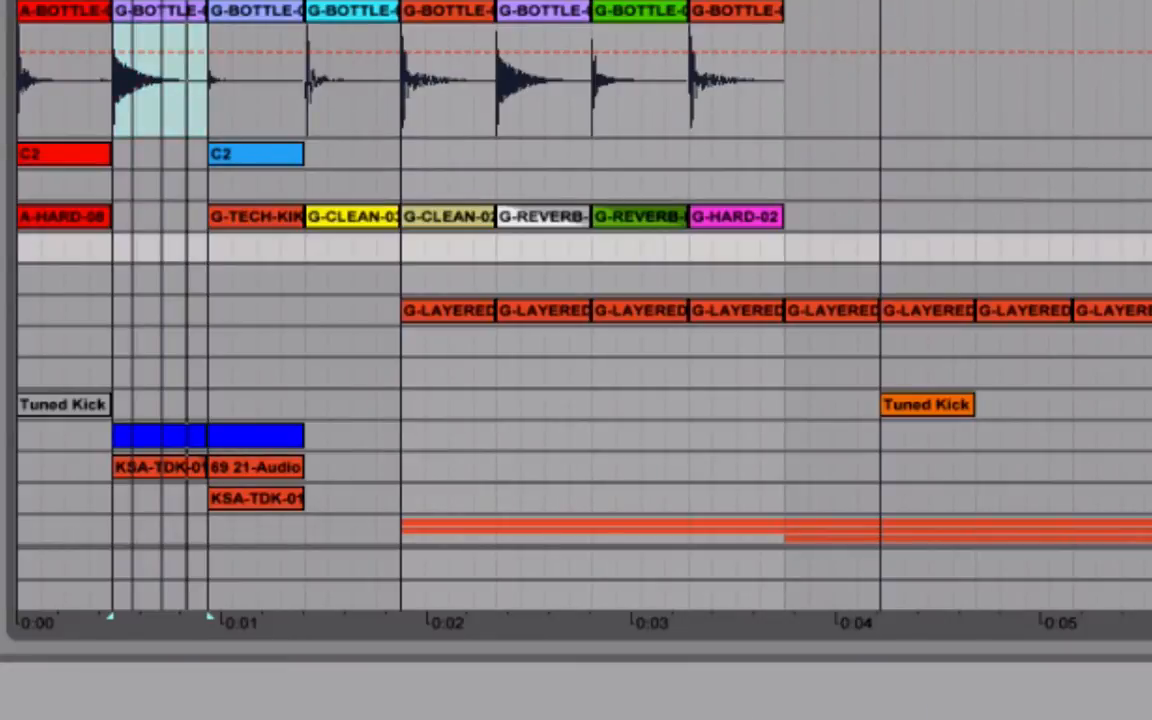
left_click(1145, 310)
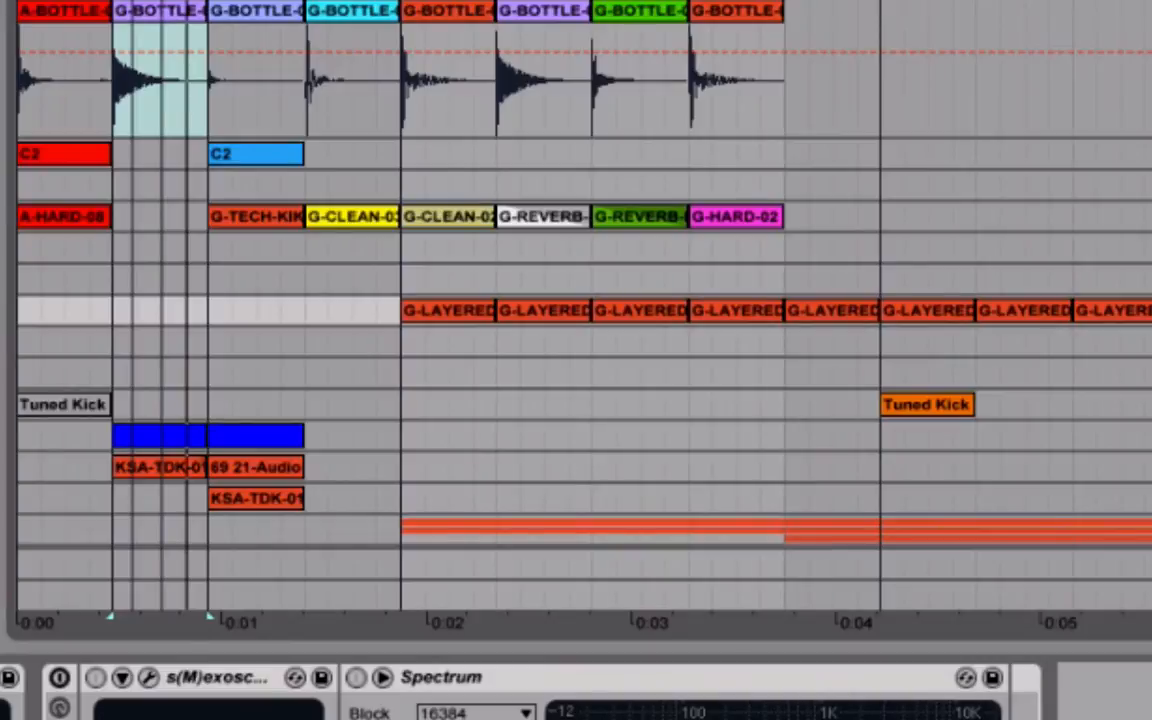
left_click(1145, 154)
scroll(288, 70, "up", 1)
scroll(288, 70, "down", 1)
scroll(288, 70, "up", 1)
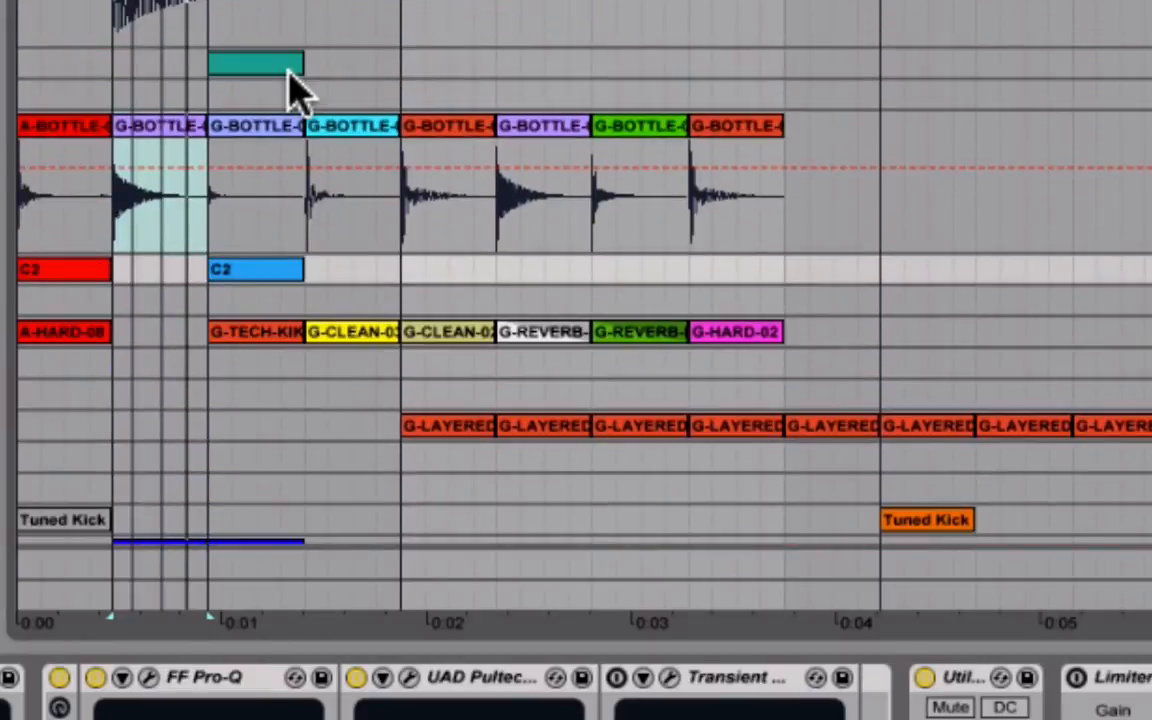
scroll(288, 72, "down", 3)
scroll(289, 73, "up", 1)
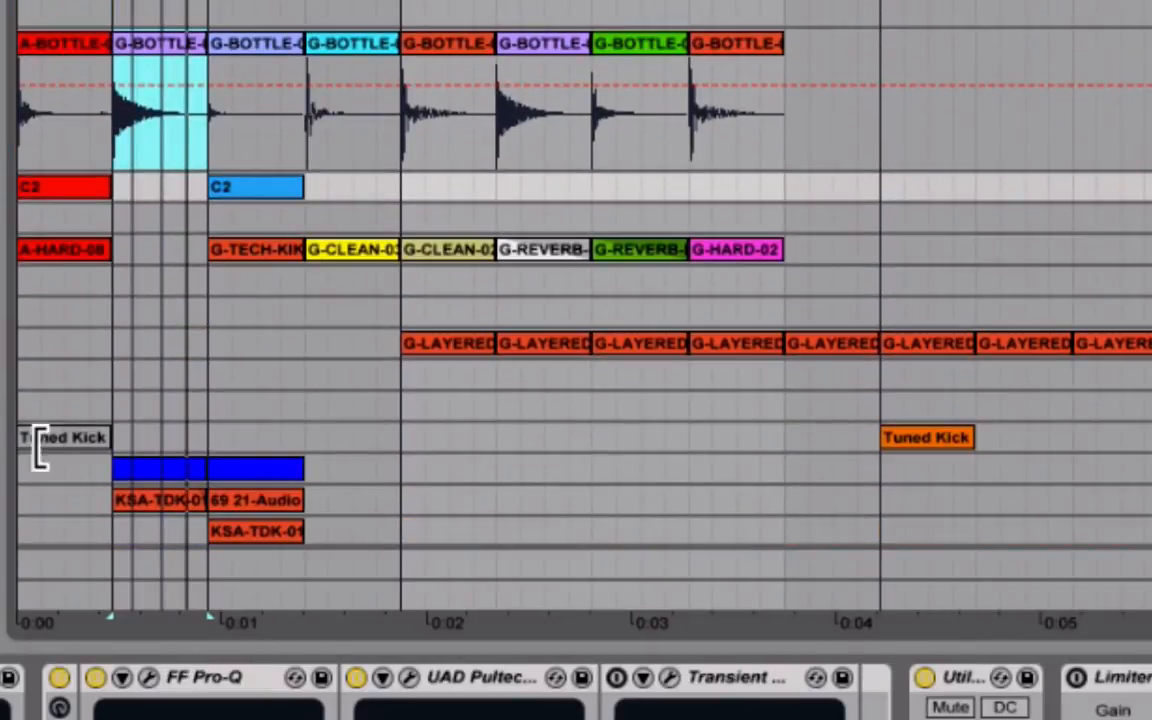
Step: Move the first kikmaker clip together with KSA-TDK-01-F to directly after 69 21-Audio, and unfold their audio track
left_click(152, 472)
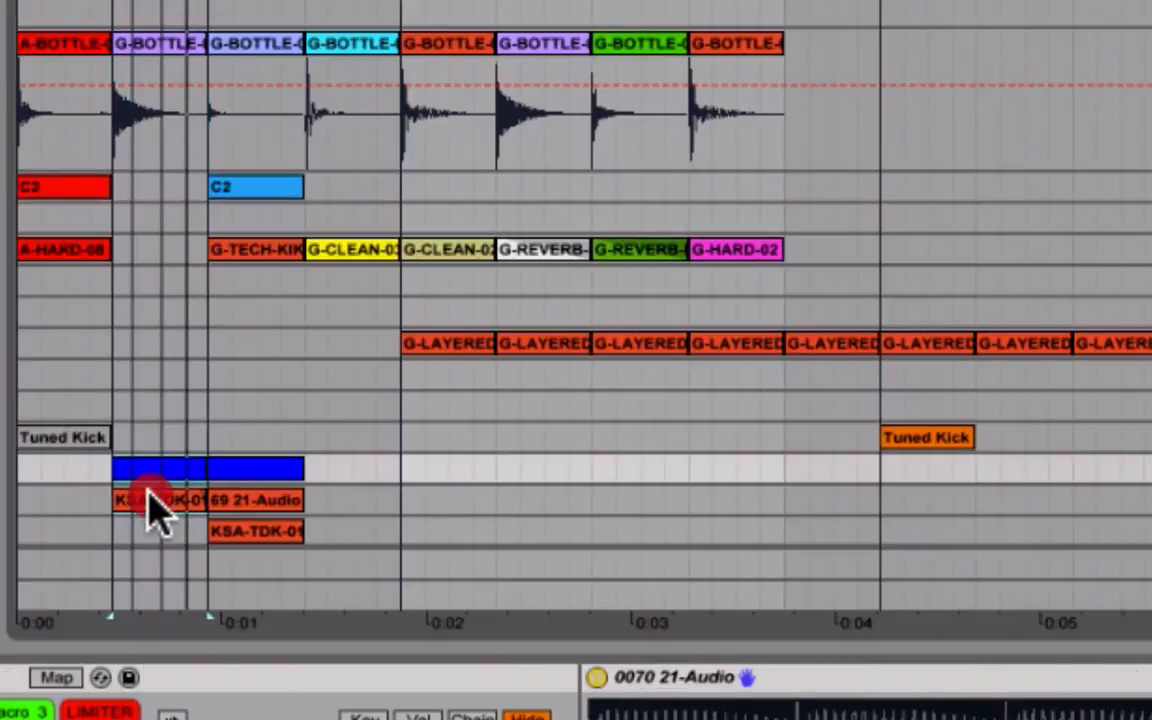
left_click_drag(154, 506, 342, 489)
left_click_drag(790, 1, 790, 45)
scroll(264, 226, "left", 8)
scroll(264, 226, "up", 3)
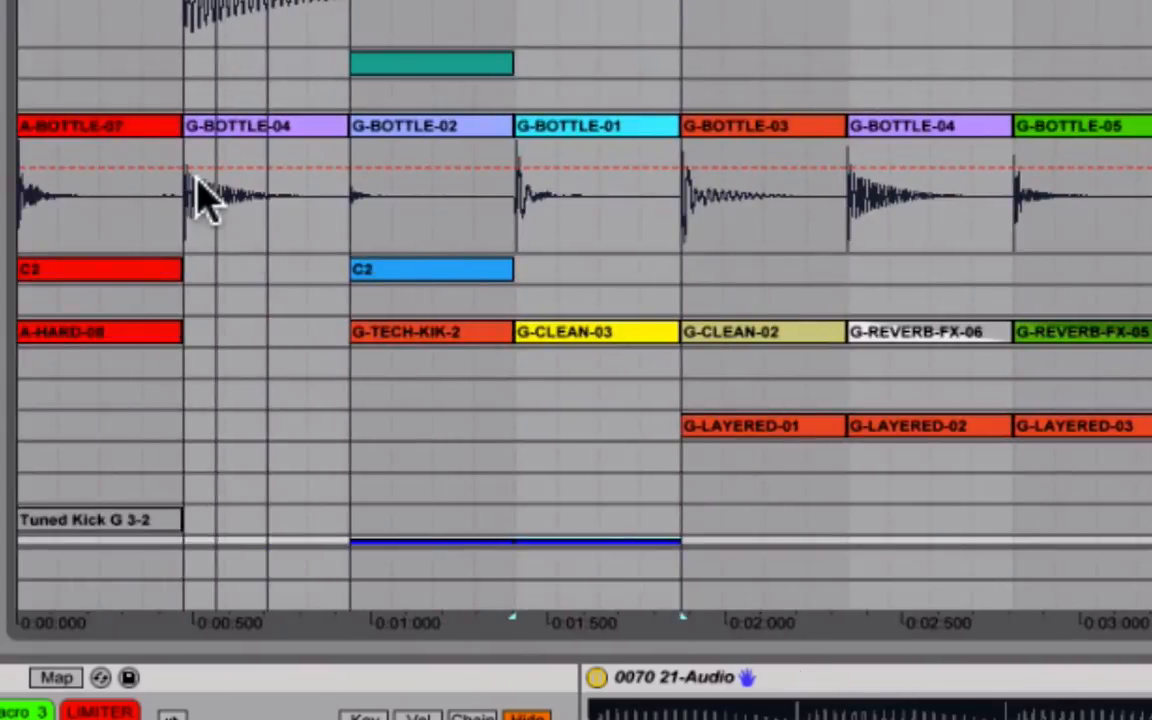
scroll(225, 275, "down", 4)
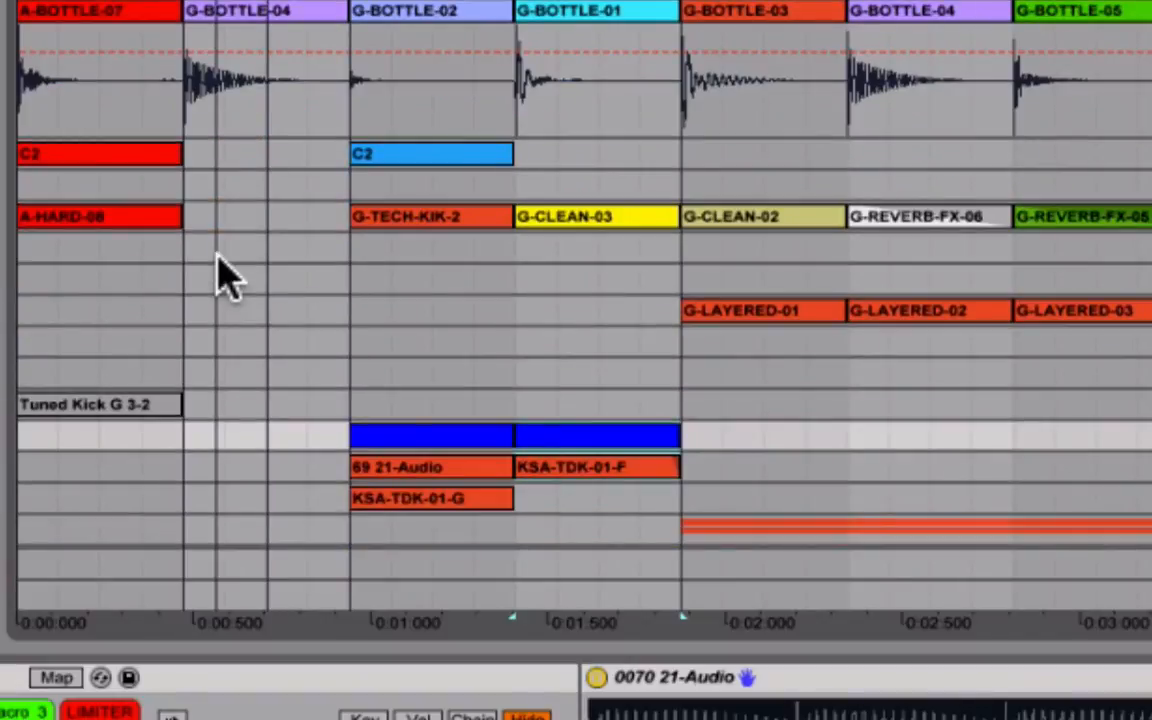
left_click(1150, 467)
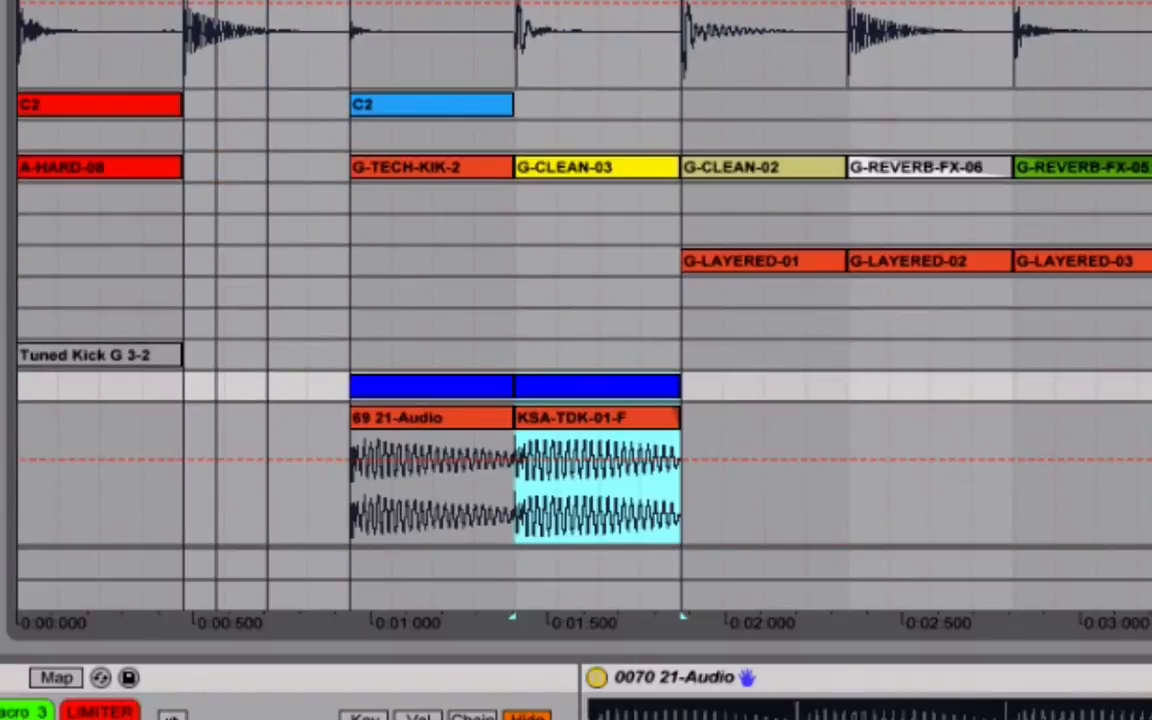
Step: Record a take of the kick onto the 21 Audio track, in the empty space directly before 69 21-Audio
scroll(1150, 467, "down", 2)
left_click(1150, 351)
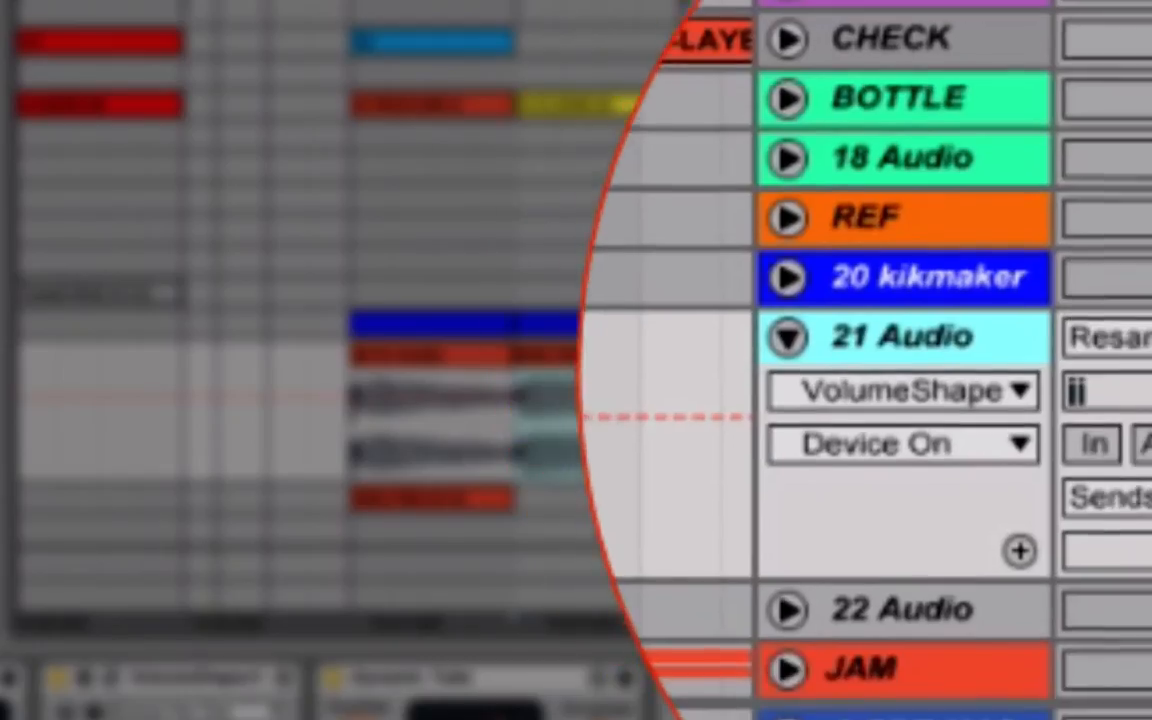
left_click(1150, 356)
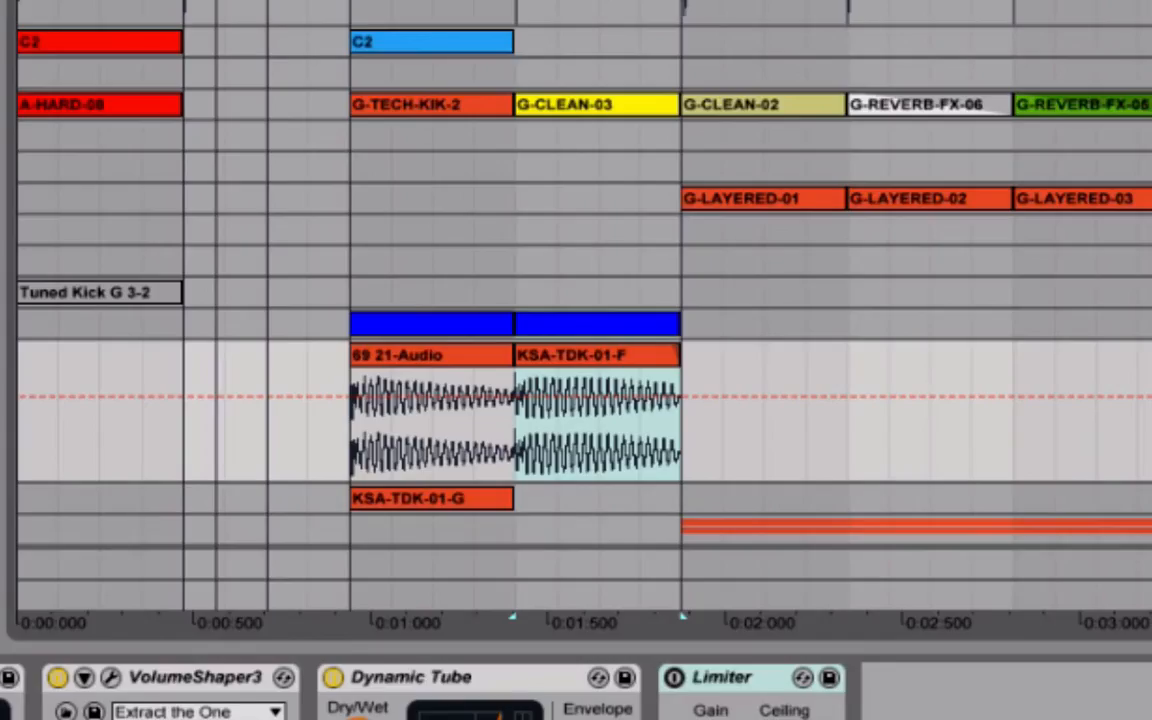
left_click(941, 360)
left_click(147, 373)
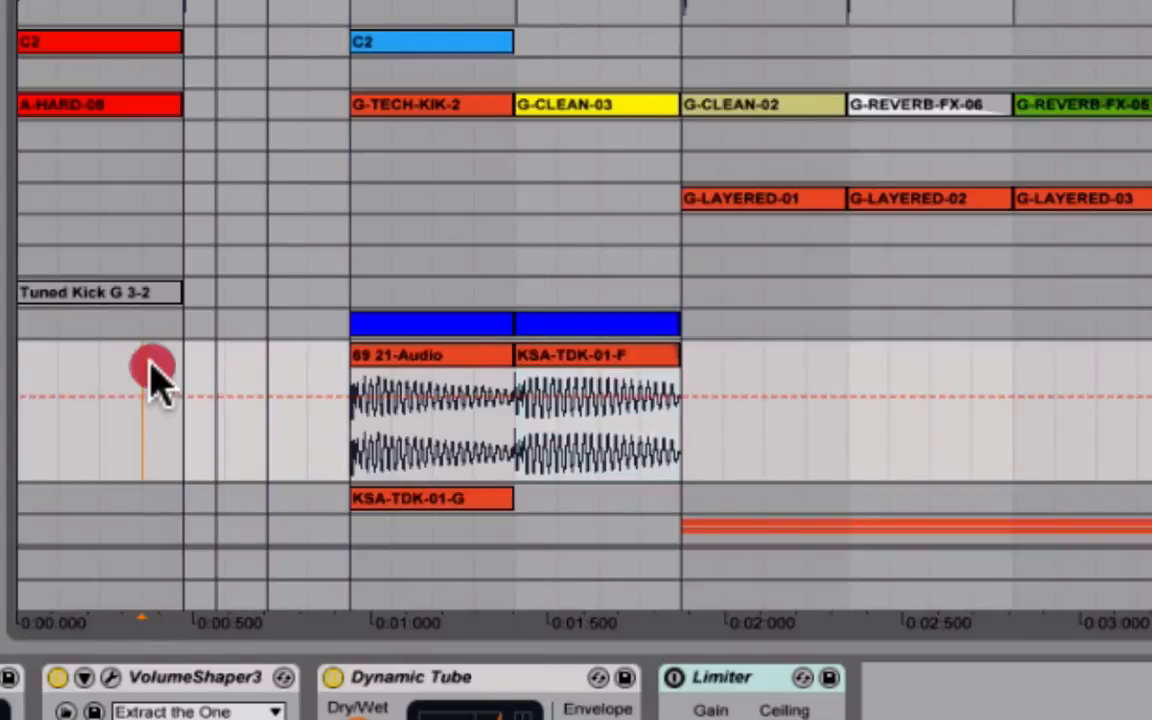
scroll(873, 310, "up", 5)
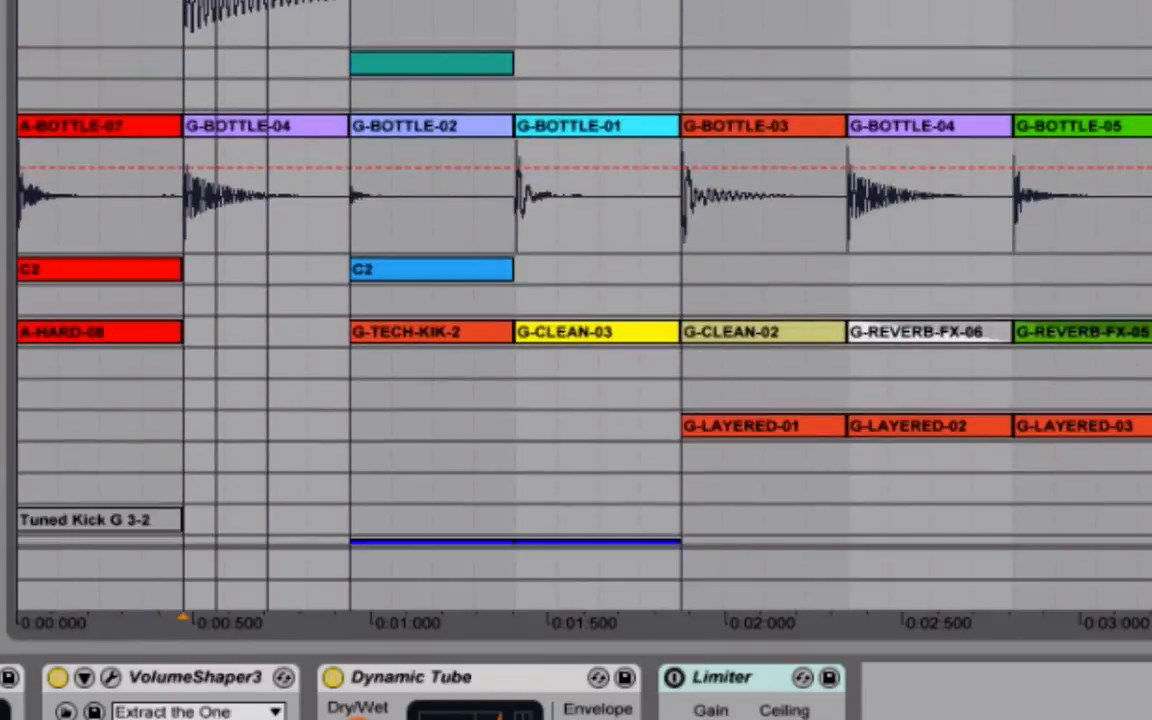
scroll(550, 118, "down", 4)
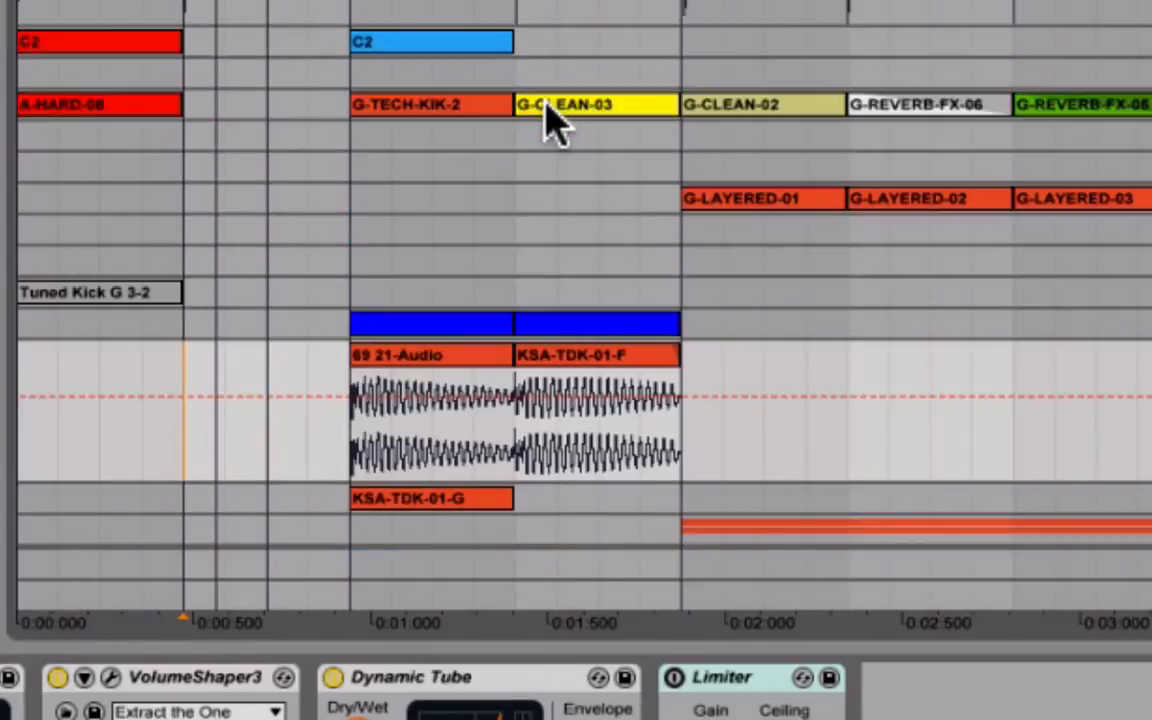
key("F9")
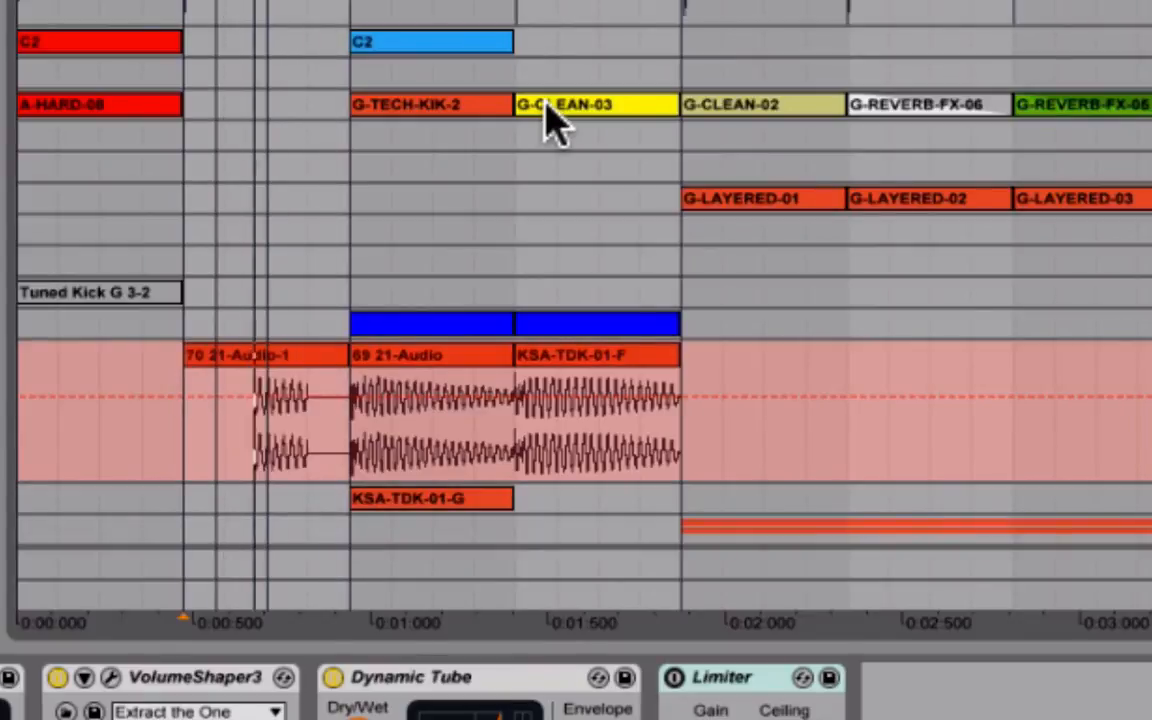
key("F9")
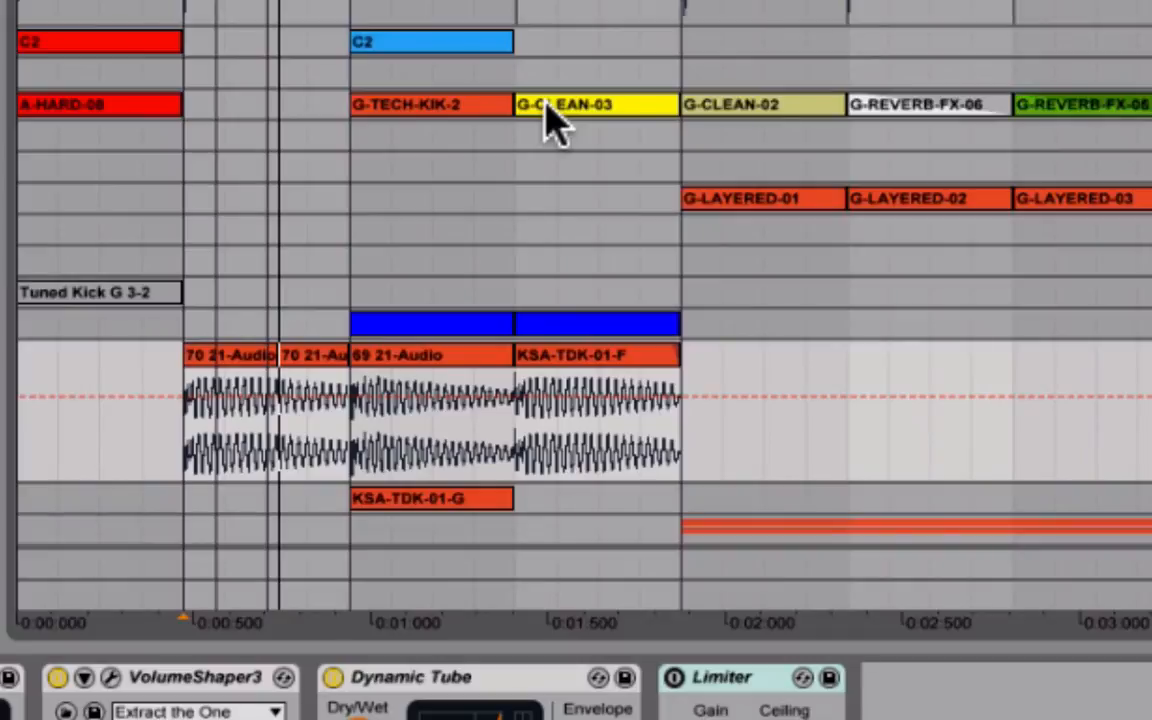
Step: Look closely at the newly recorded 70 21-Audio-1 clip and play it back
left_click(275, 363)
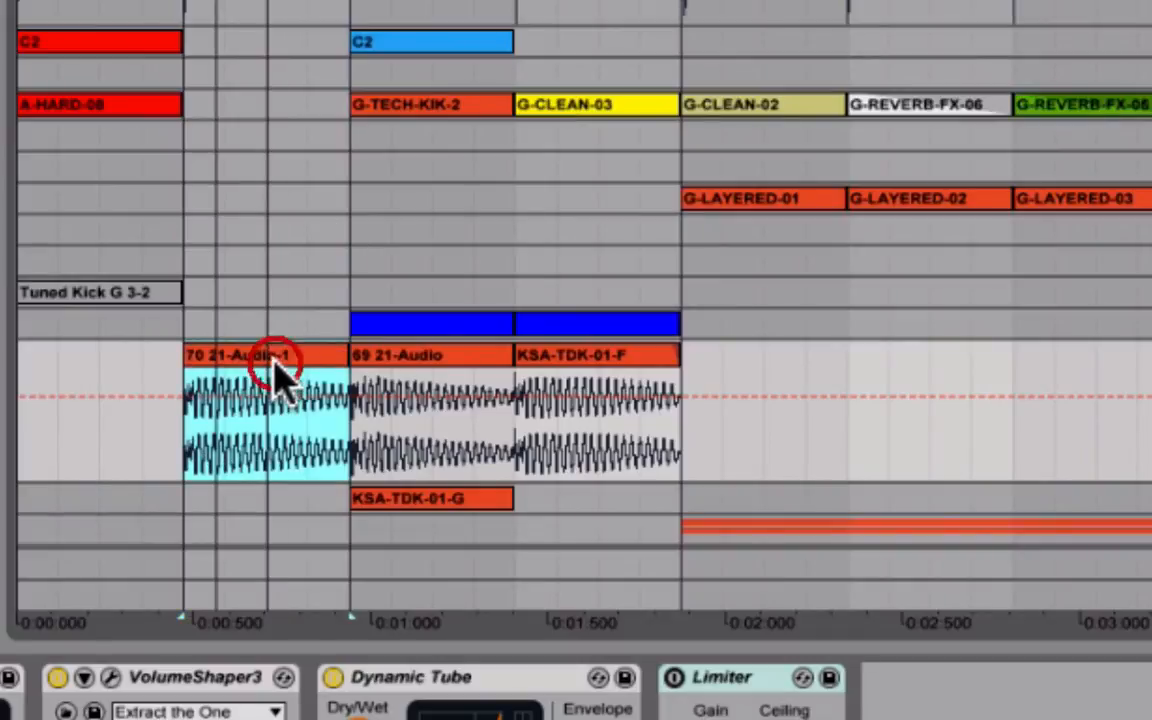
key("plus")
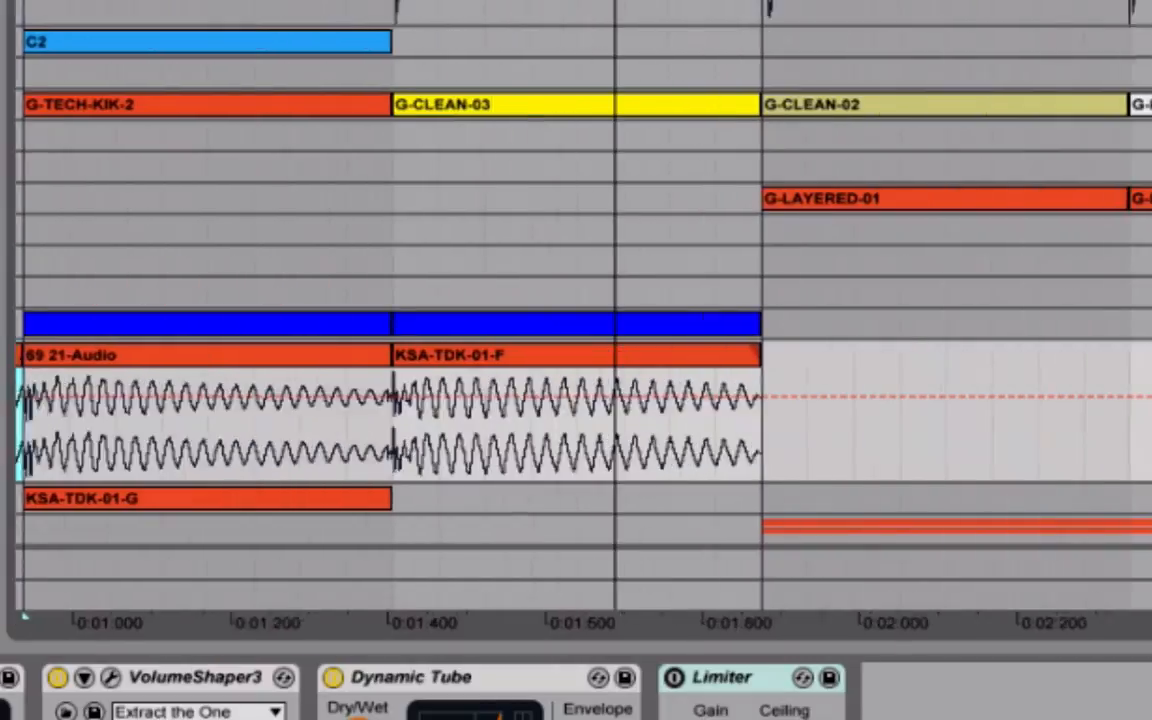
scroll(309, 249, "left", 5)
left_click(390, 365)
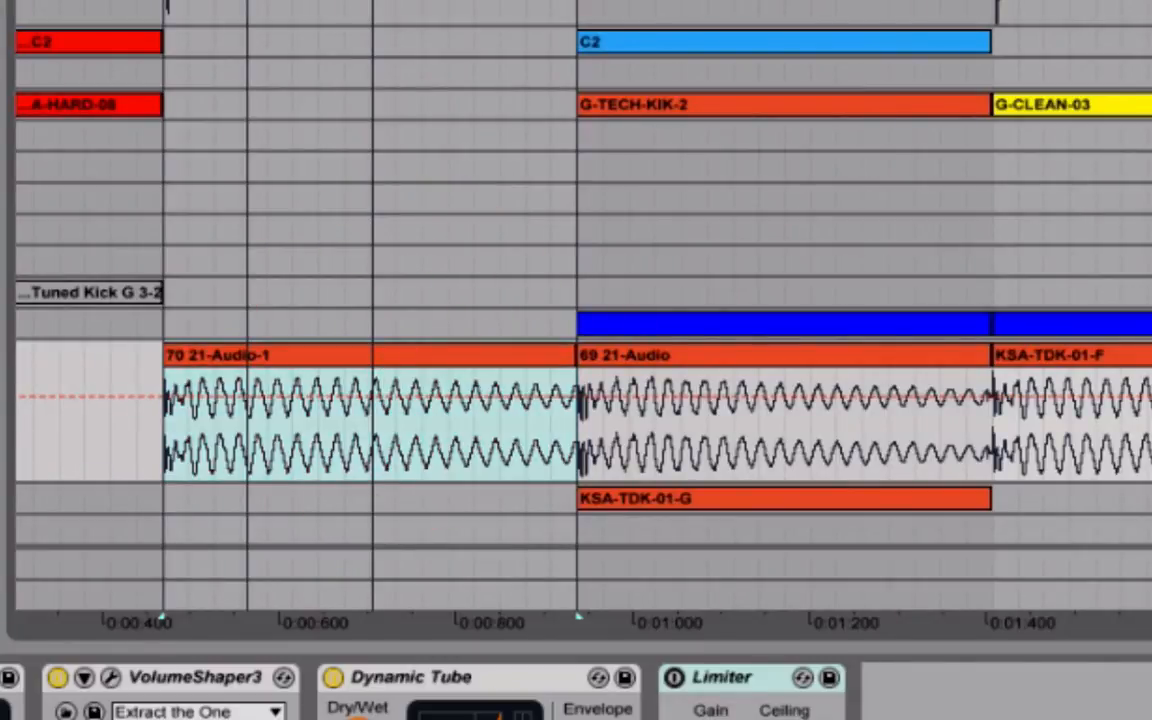
left_click(420, 375)
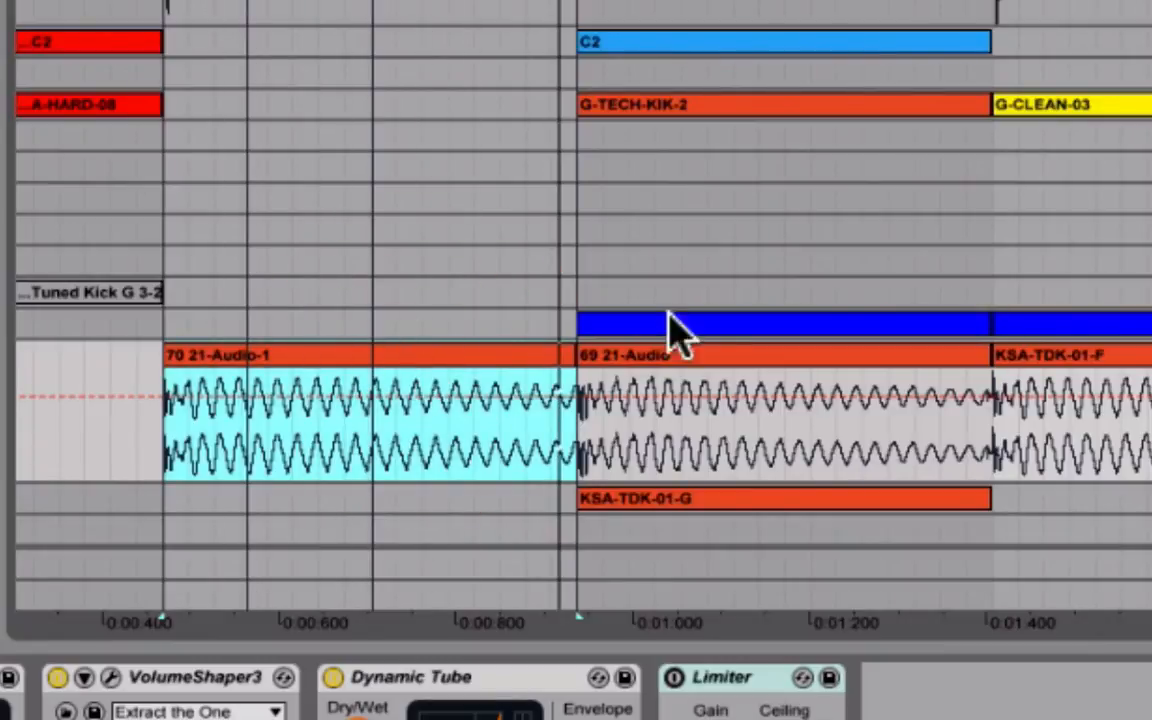
Step: Bypass VolumeShaper3 and toggle Dynamic Tube off and back on, with the VolumeShaper3 curve window open
left_click(57, 677)
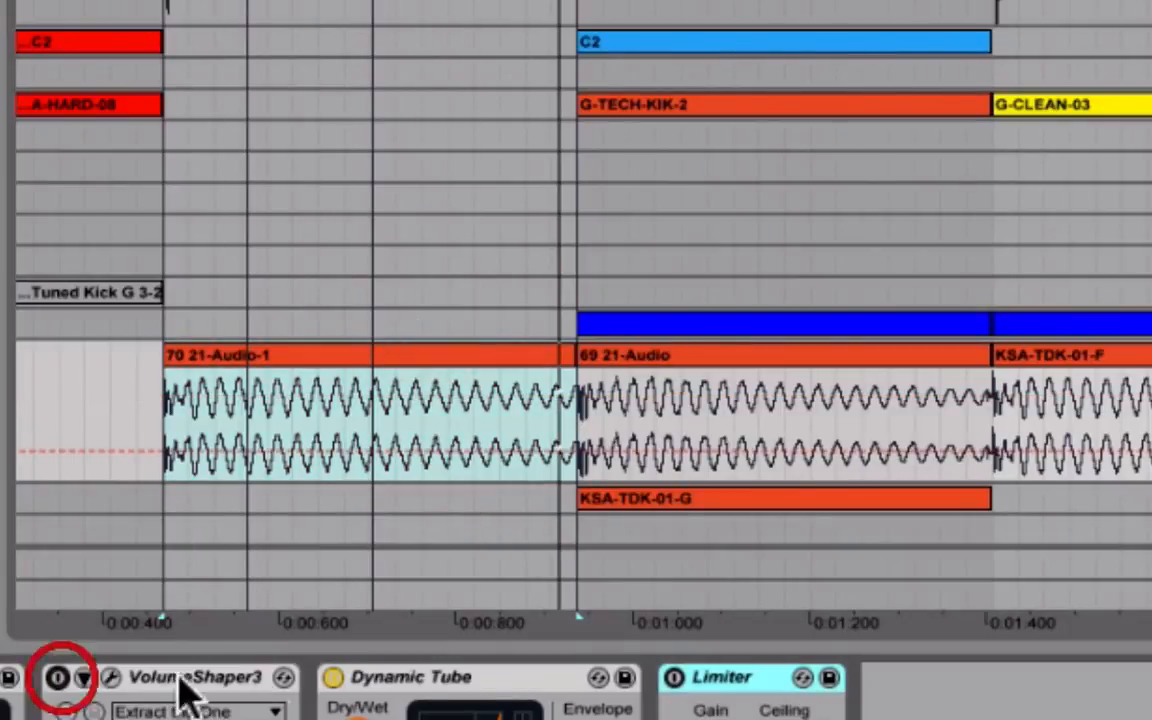
left_click(333, 677)
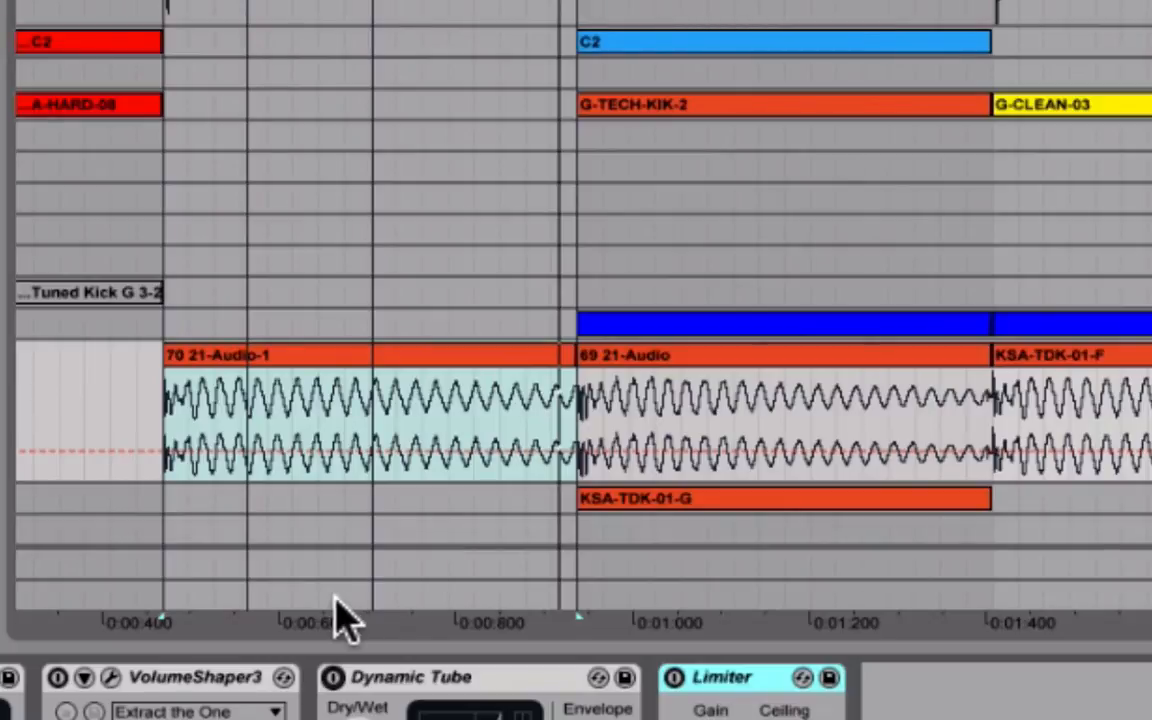
left_click(111, 678)
left_click_drag(380, 0, 299, 0)
left_click(333, 677)
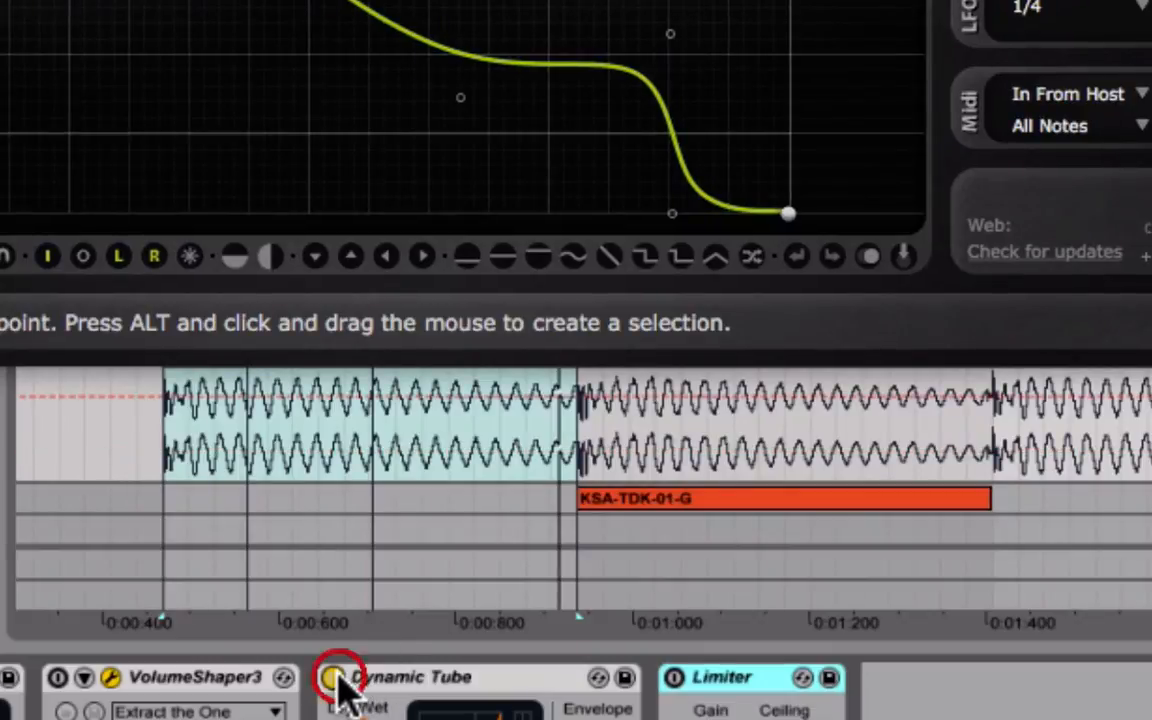
left_click_drag(400, 0, 466, 0)
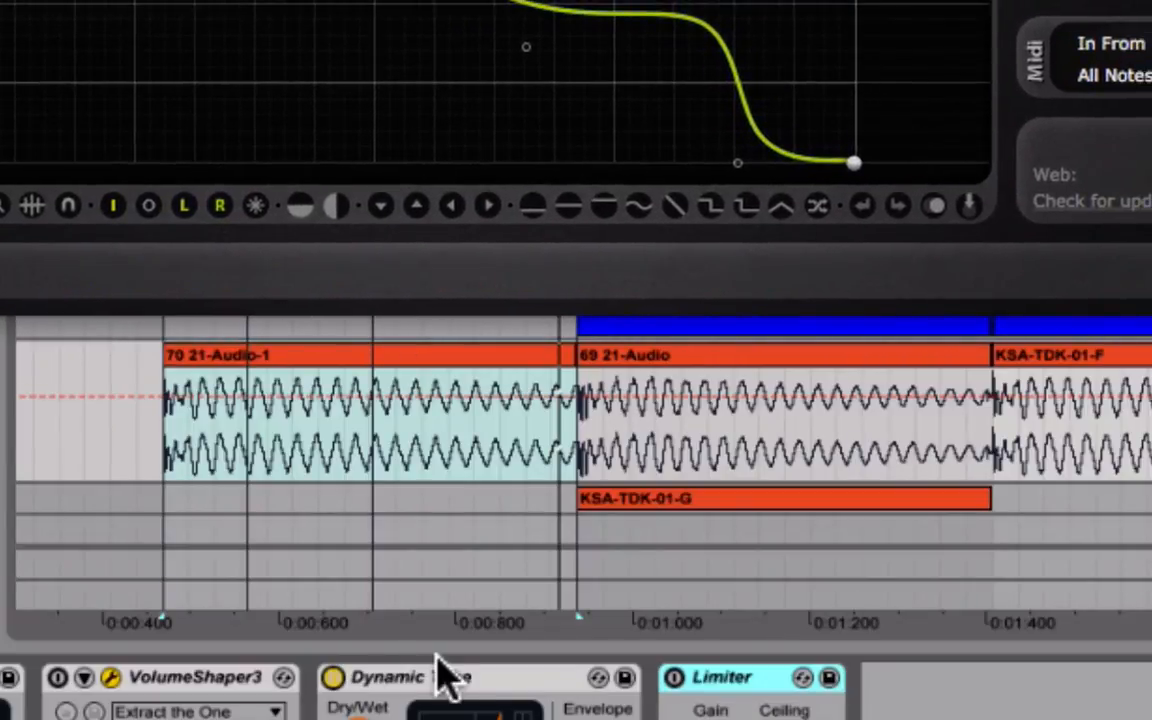
Step: Compare Dynamic Tube bypassed and active, and audition its other tube models before returning to model B
left_click(380, 678)
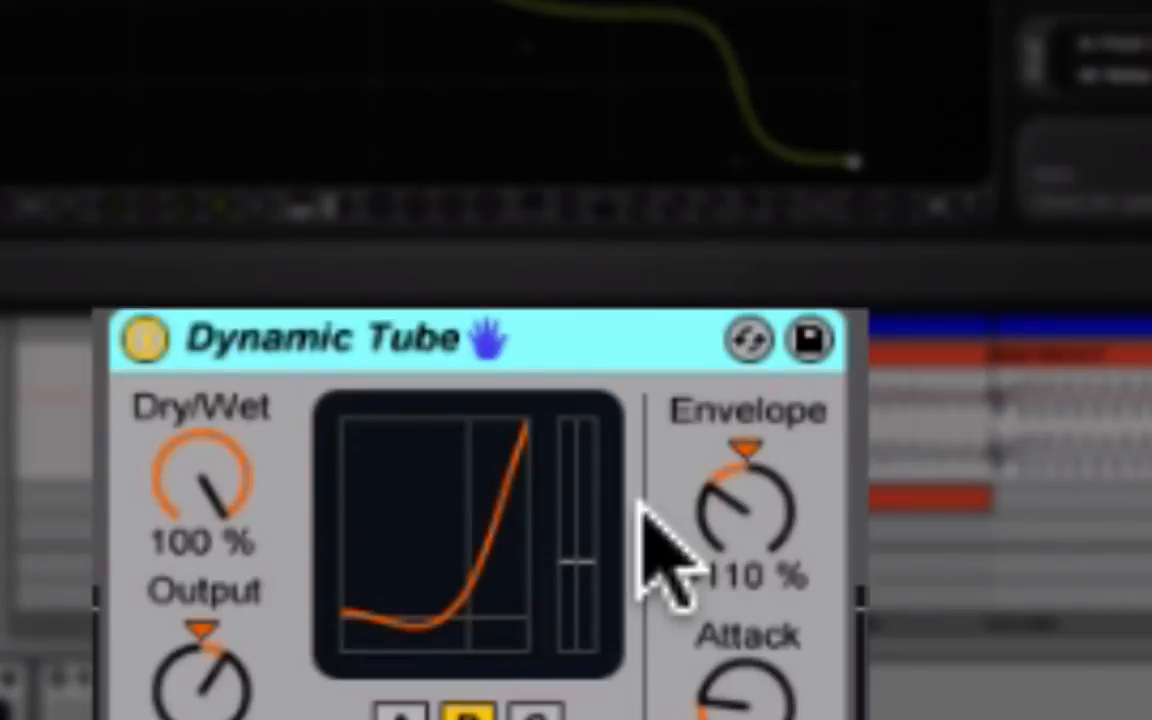
left_click(142, 335)
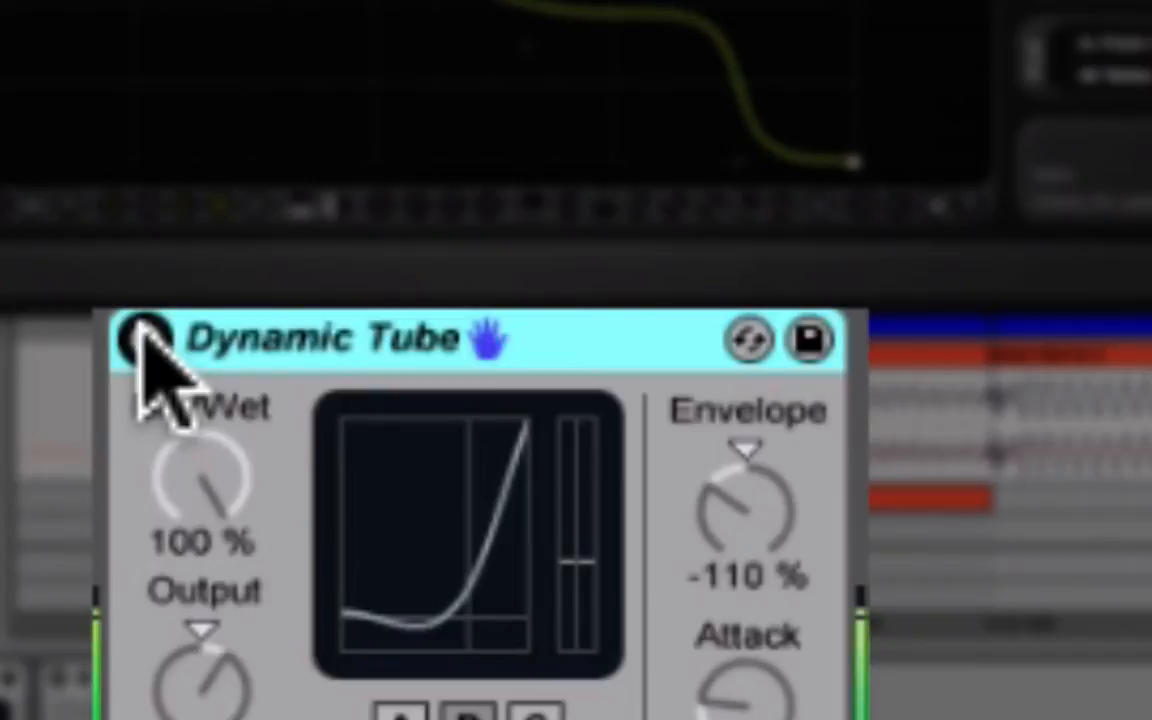
left_click(142, 337)
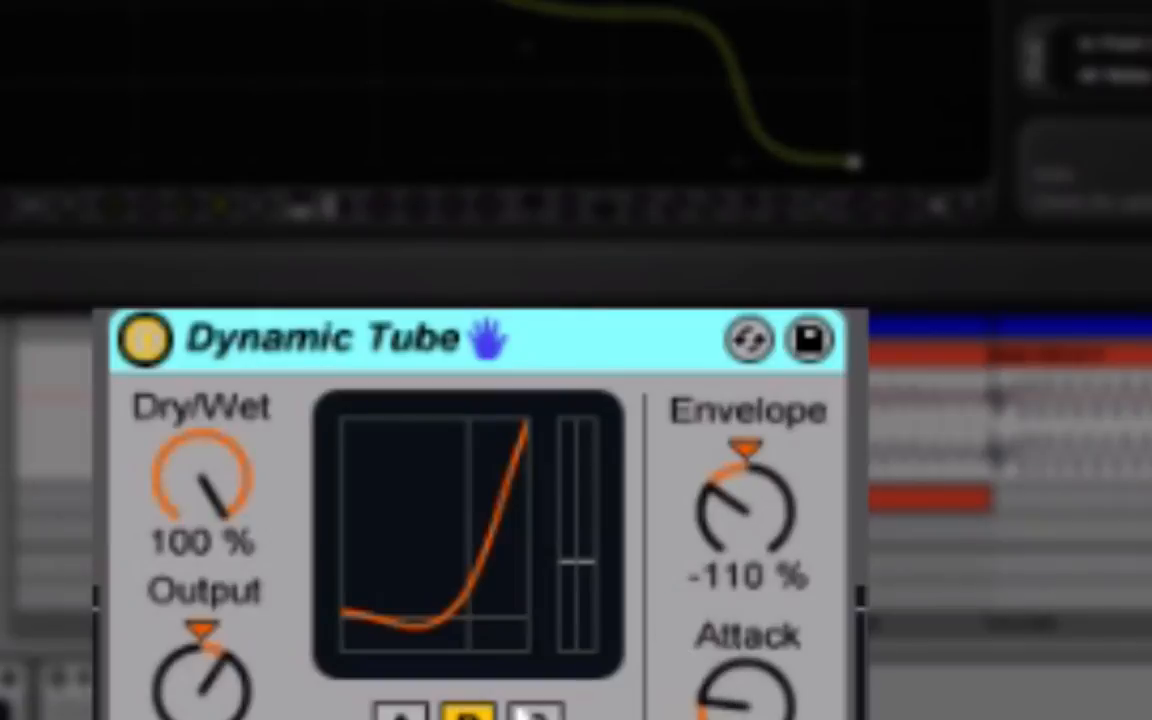
left_click(420, 712)
left_click(468, 714)
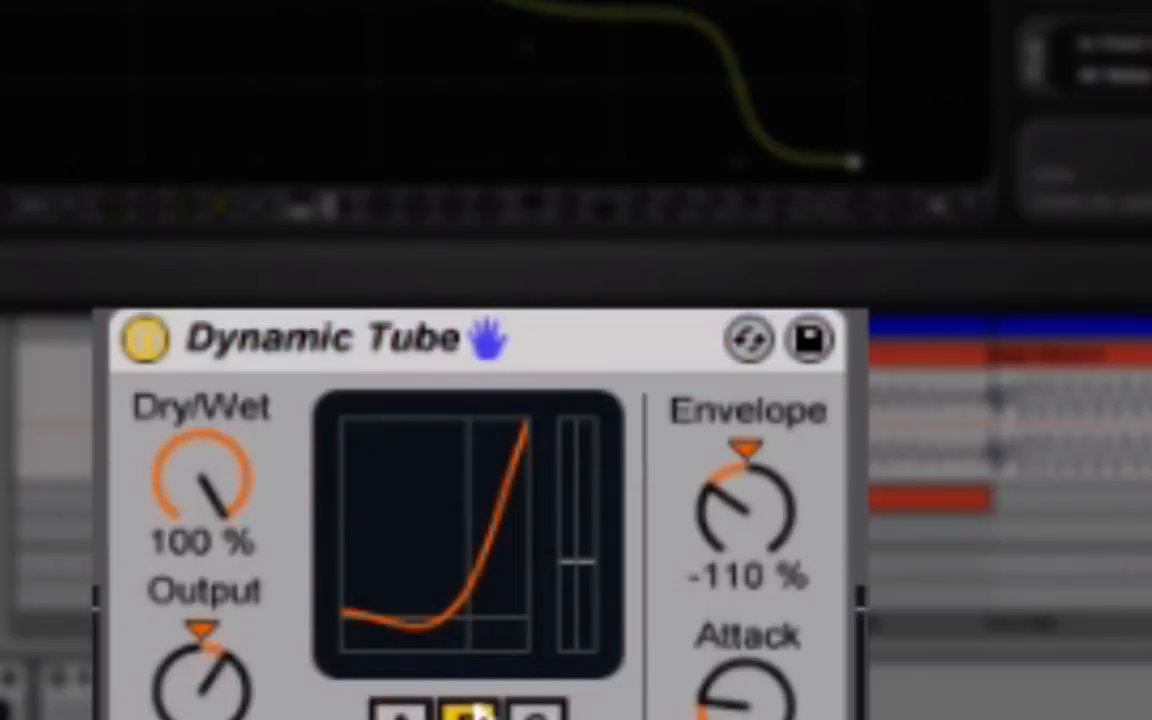
left_click(545, 712)
left_click(468, 714)
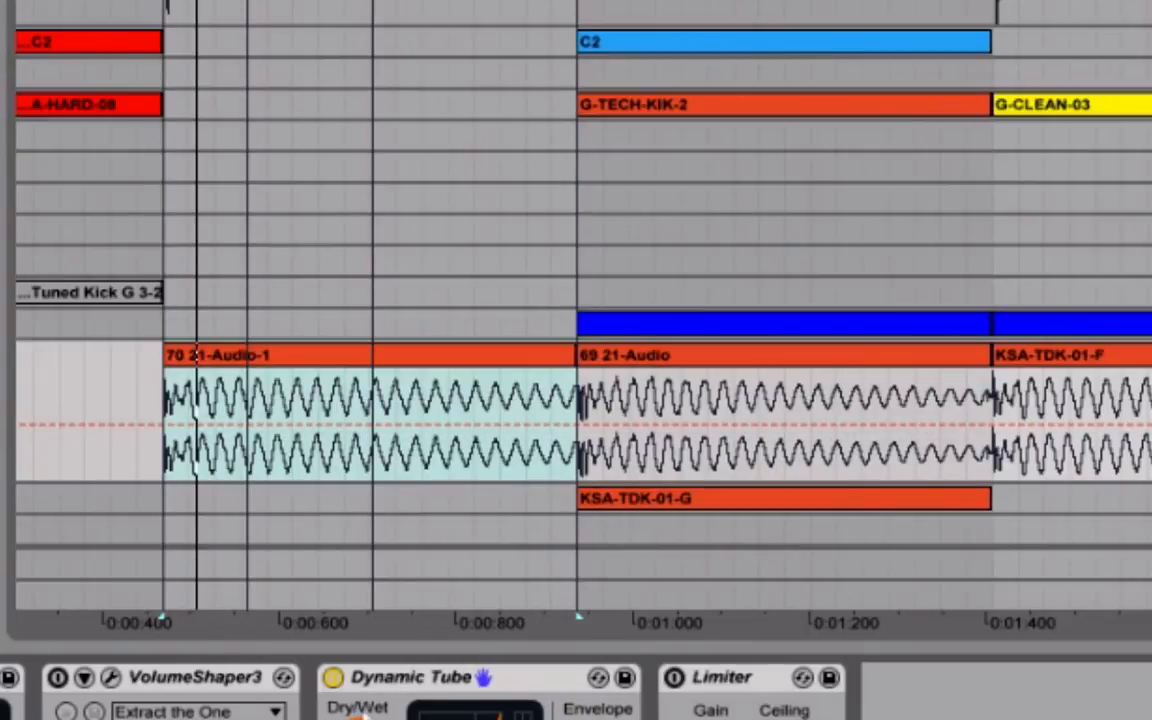
Step: Show the clip fade controls and give 70 21-Audio-1 a fade-out over about its second half
left_click(334, 360)
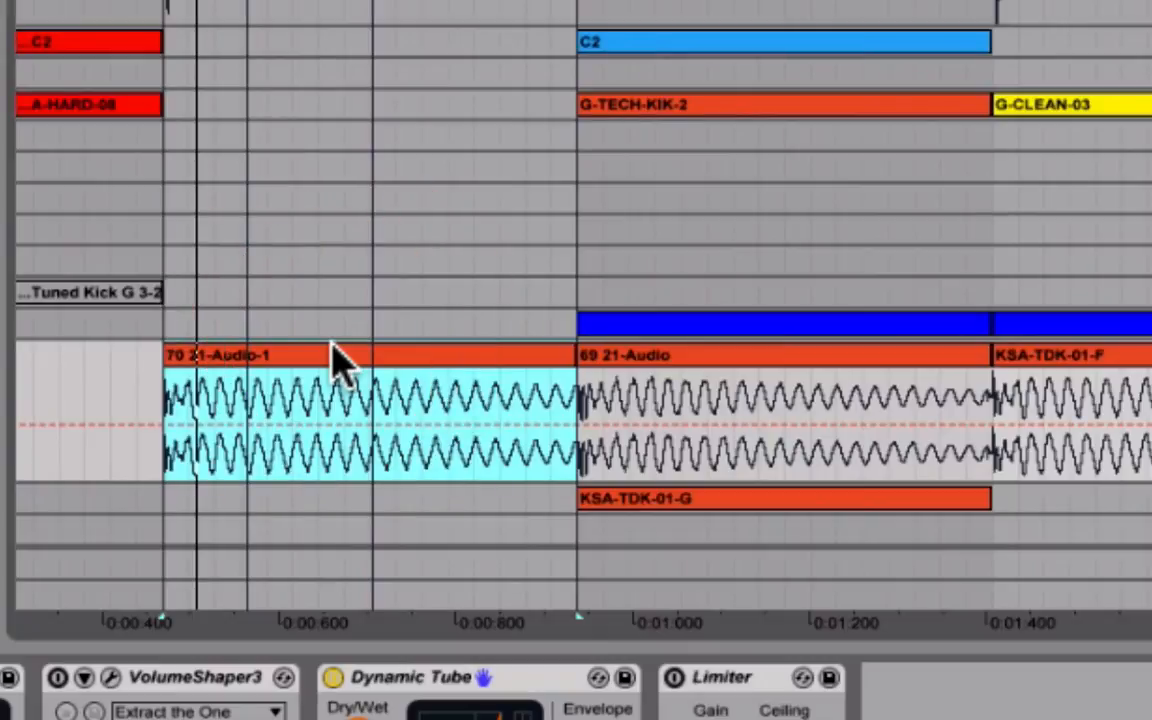
key("super+alt+f")
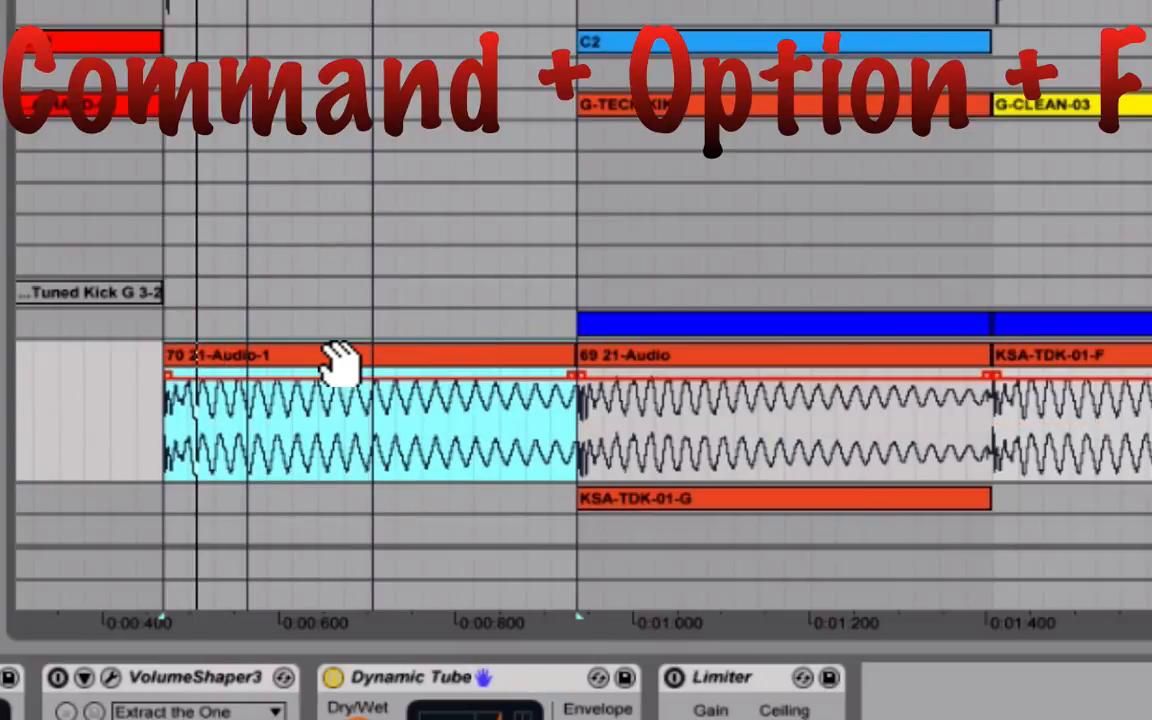
mouse_move(570, 385)
left_mouse_down()
mouse_move(352, 378)
mouse_move(375, 388)
mouse_move(360, 375)
left_mouse_up()
left_click(358, 372)
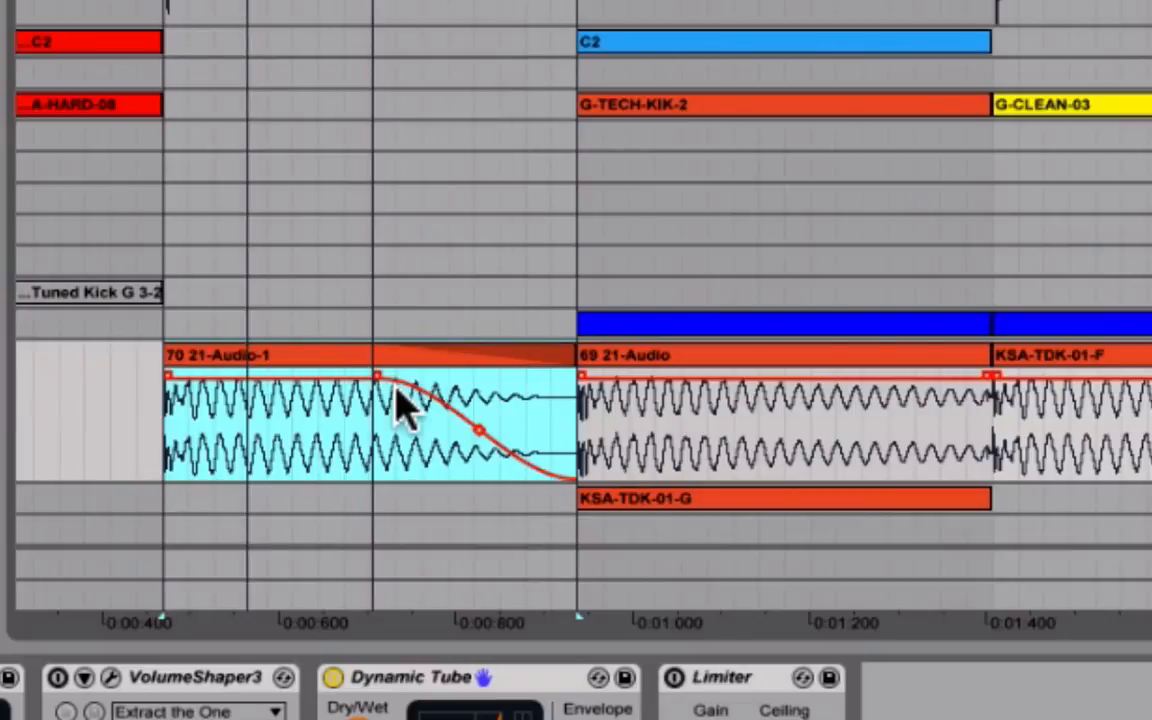
Step: Remove the fade-out from 70 21-Audio-1 and play the clip without it for comparison
left_click(398, 361)
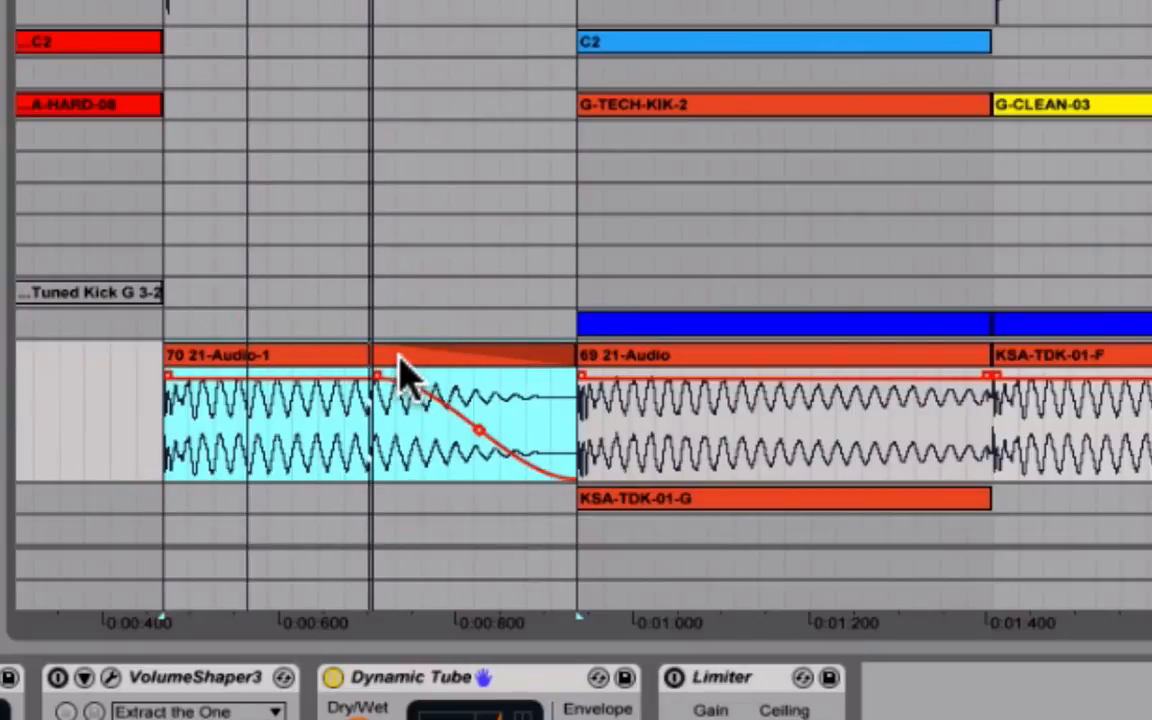
key("Delete")
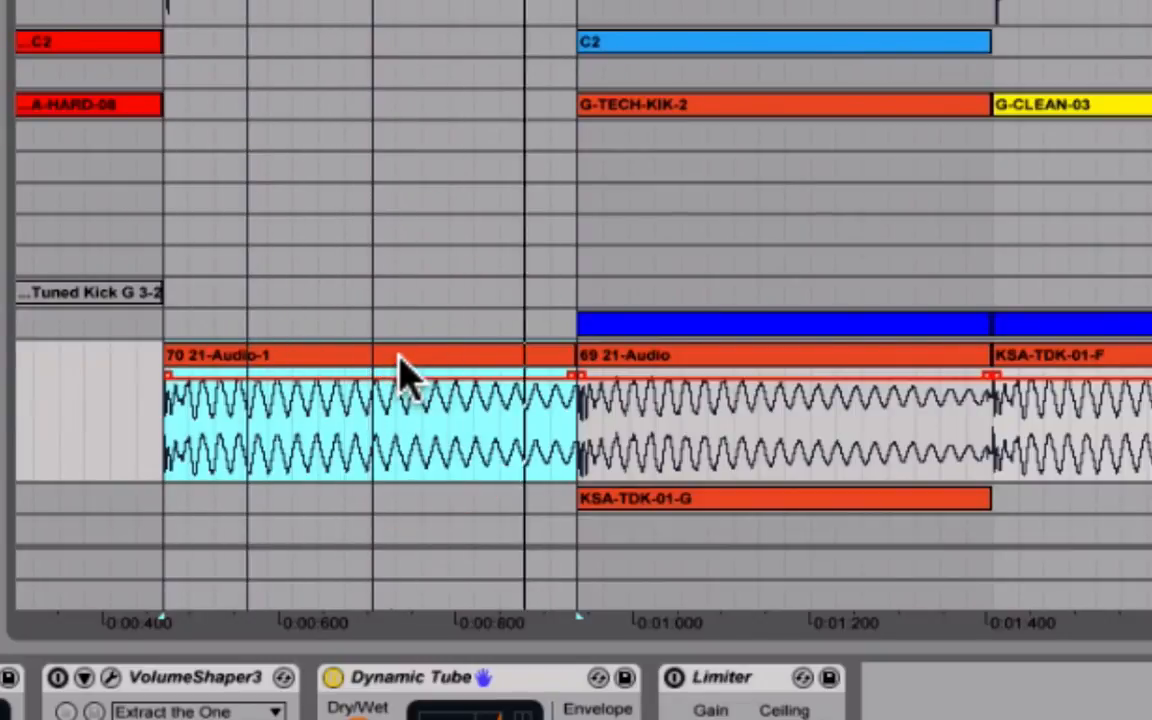
left_click(398, 361)
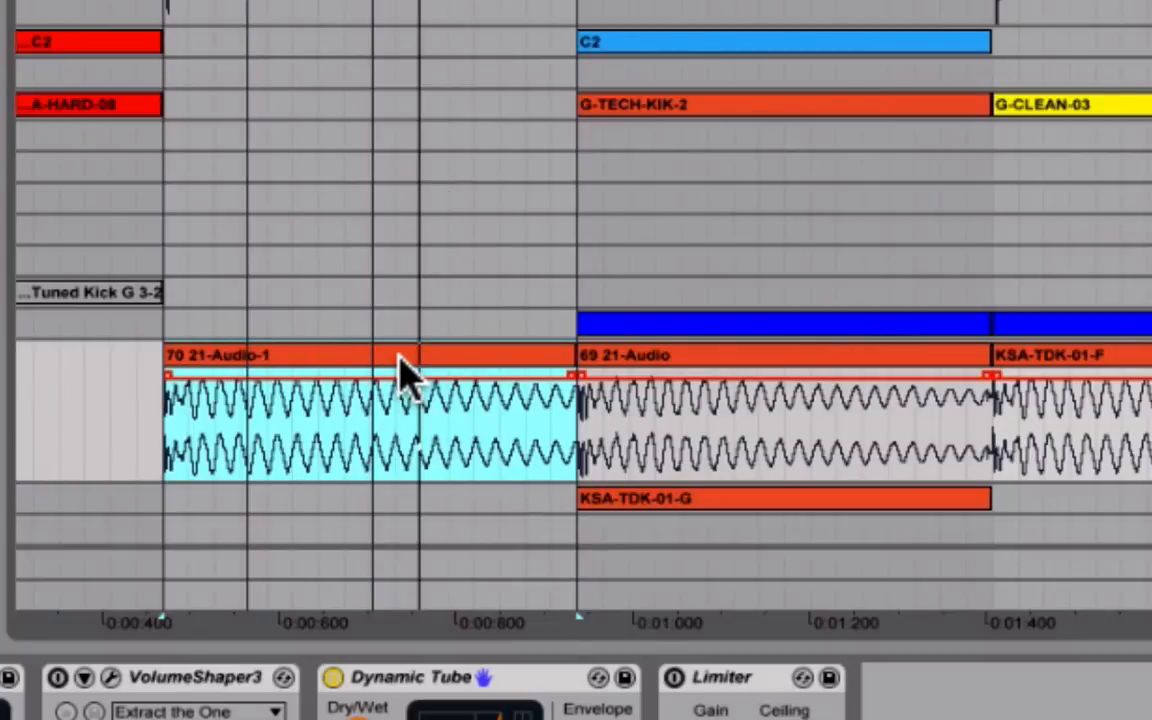
Step: Reapply a fade-out to 70 21-Audio-1 starting at about the clip's midpoint, then select the 69 21-Audio clip
left_click(319, 362)
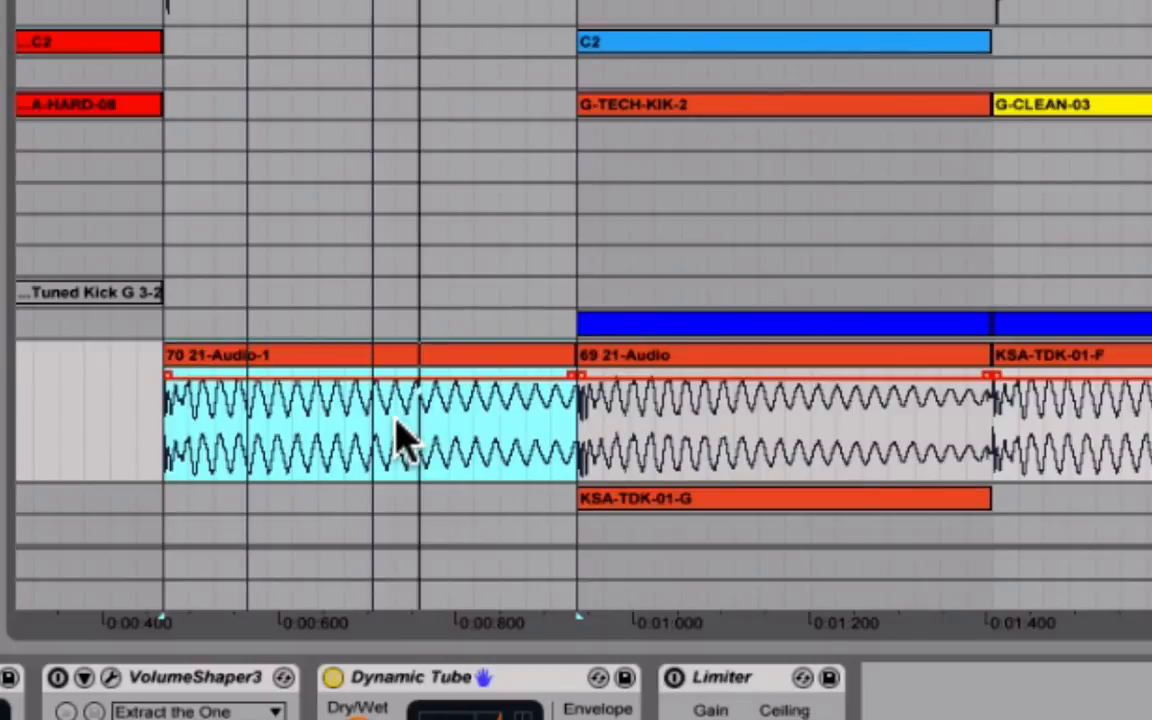
left_click_drag(572, 380, 372, 404)
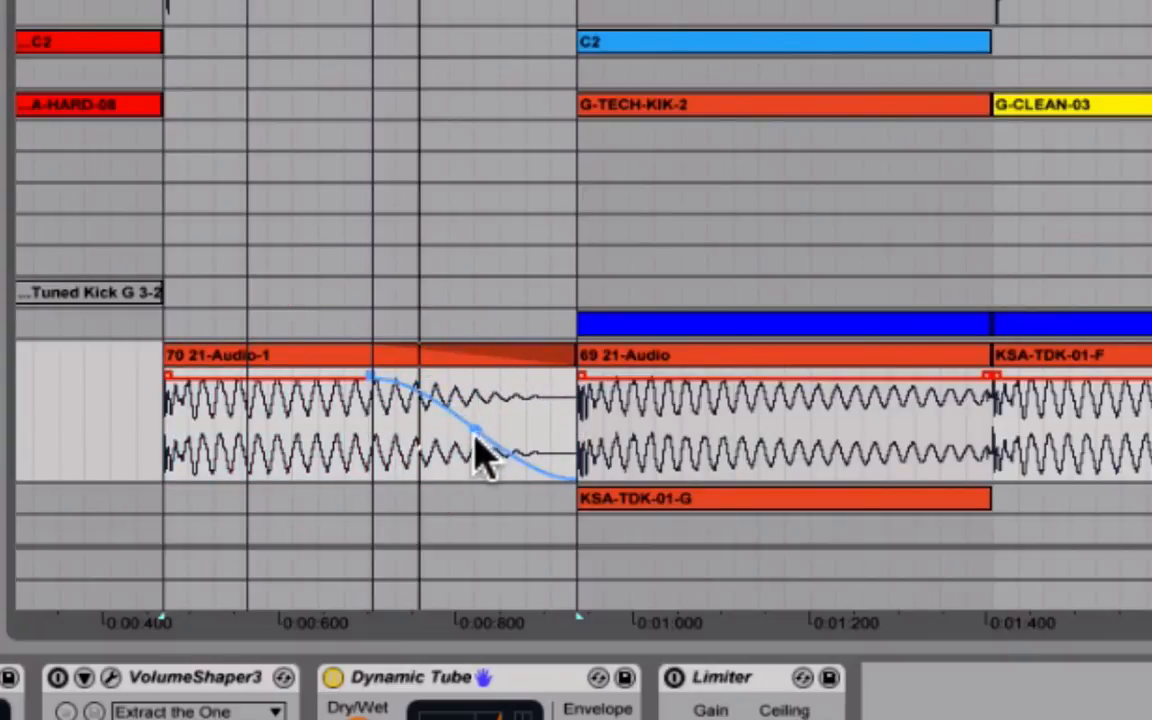
left_click(776, 354)
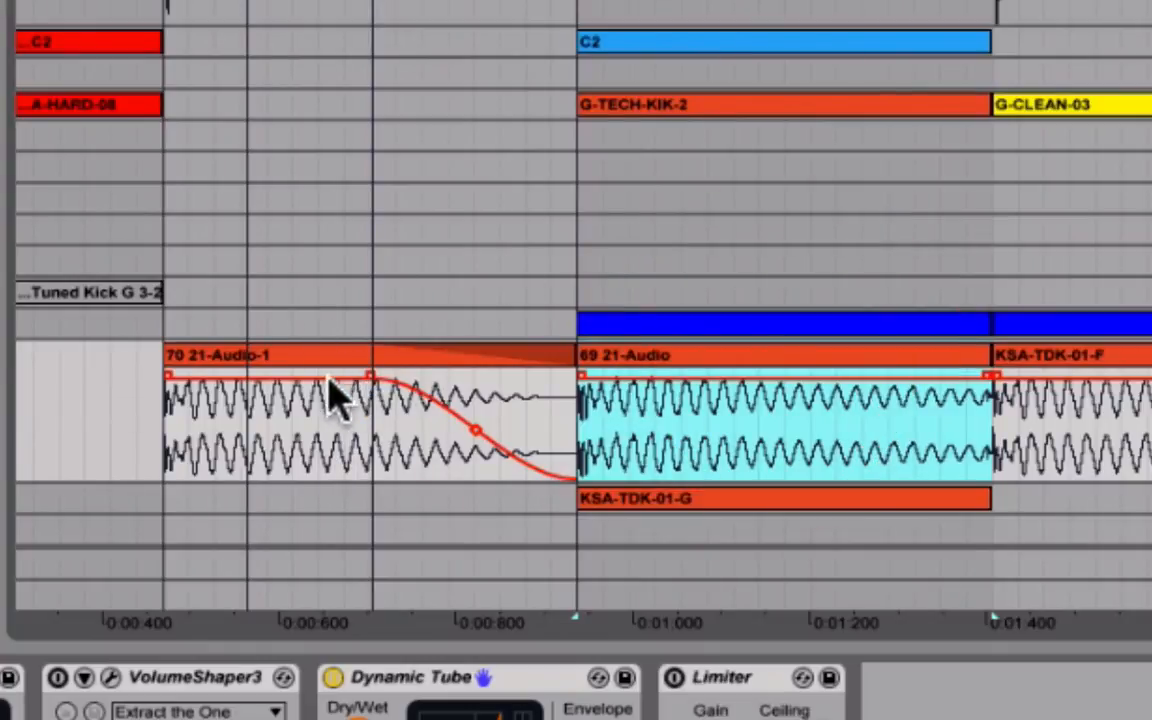
Step: Highlight the time span of 70 21-Audio-1 on the empty track between the C2 and A-HARD-08 clips
left_click(163, 75)
left_click_drag(163, 78, 571, 72)
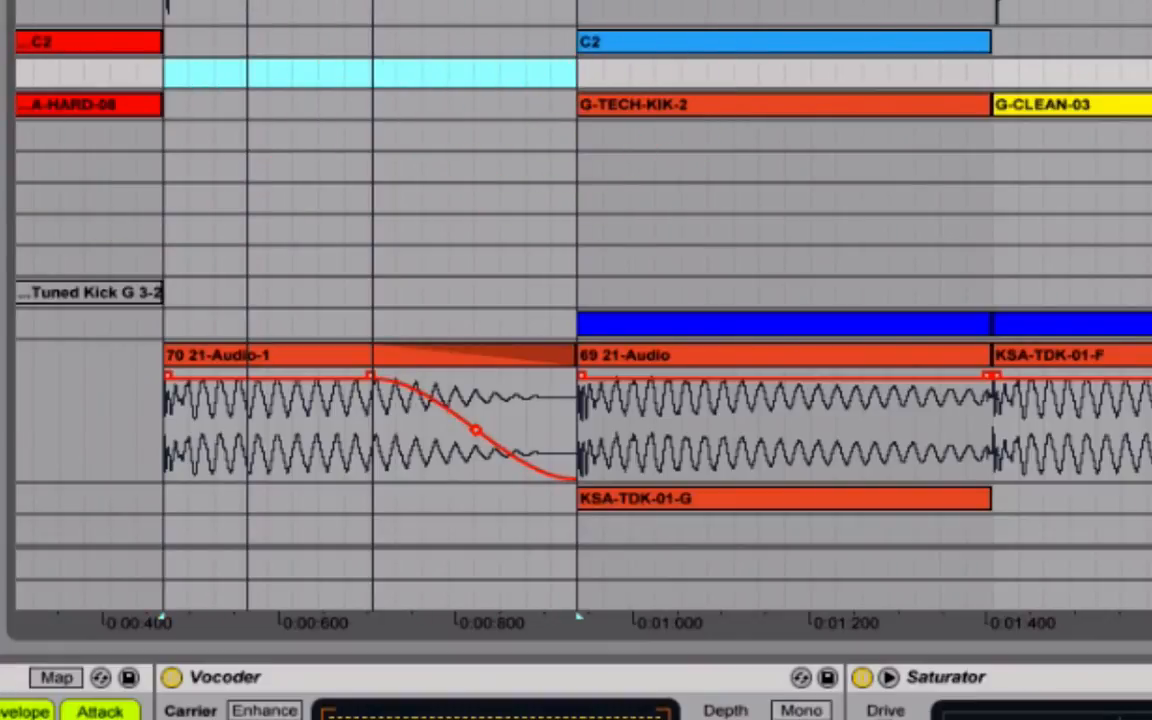
left_click_drag(586, 0, 404, 0)
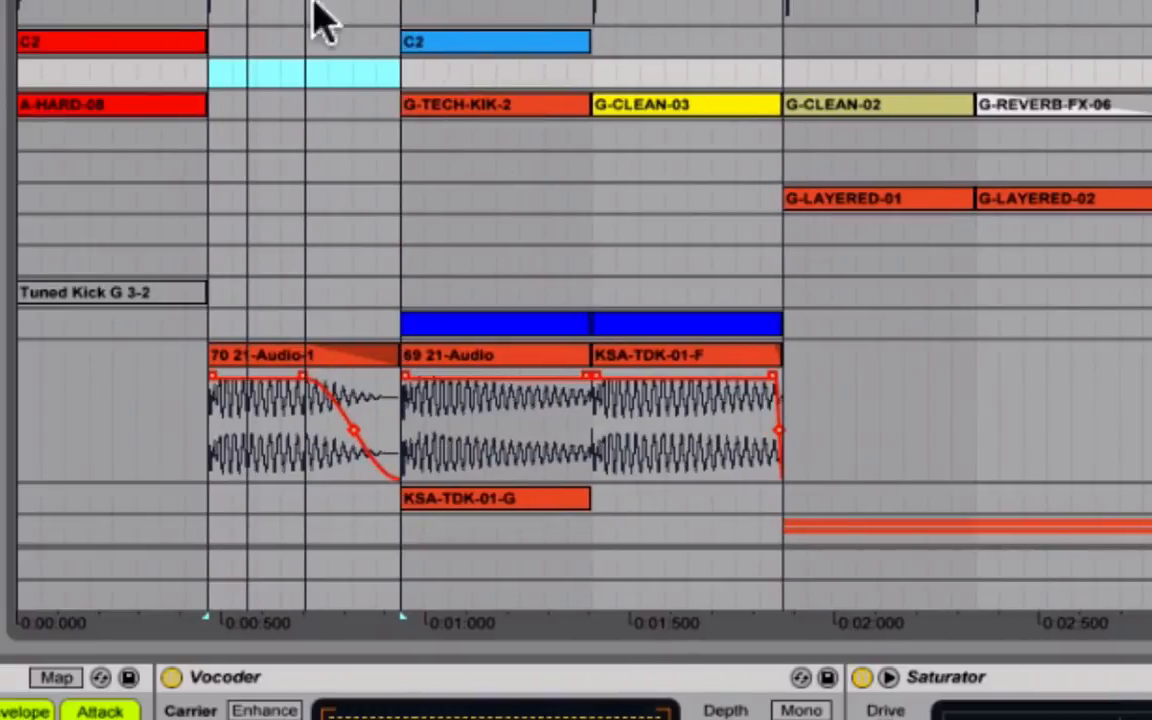
Step: Steepen the fade-out curve of 70 21-Audio-1, trying an early fade start before returning it to about the clip's midpoint
left_click(322, 360)
left_click(303, 385)
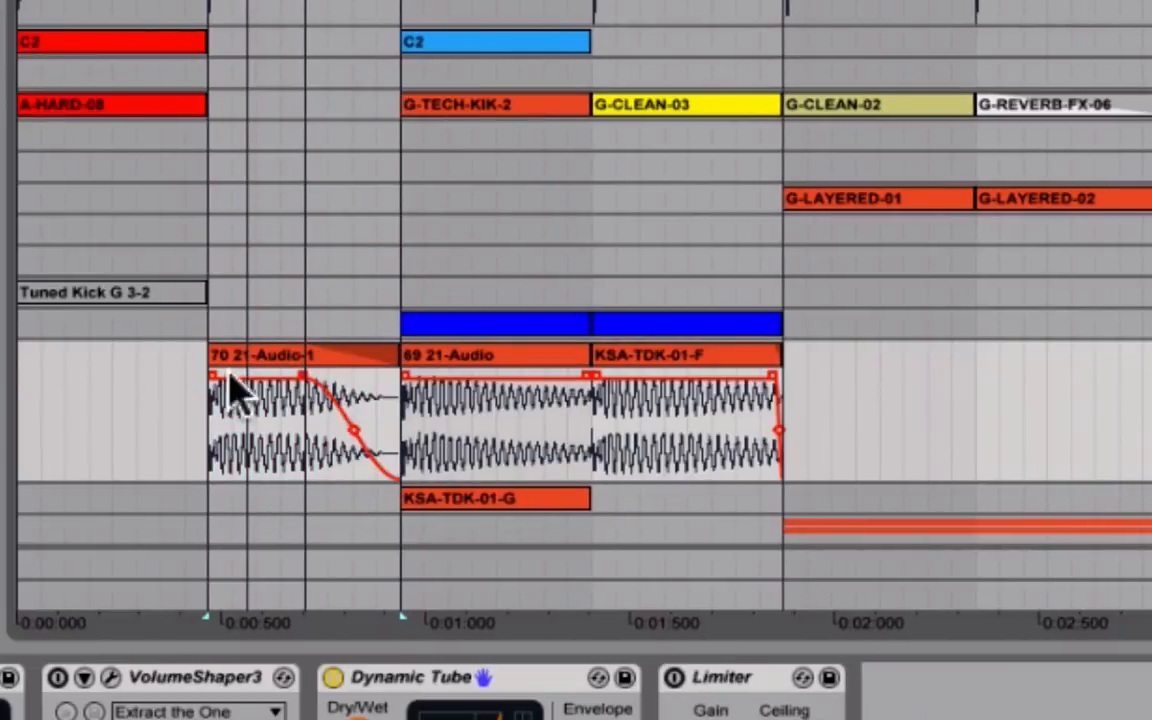
left_click_drag(310, 385, 236, 380)
left_click_drag(328, 445, 231, 456)
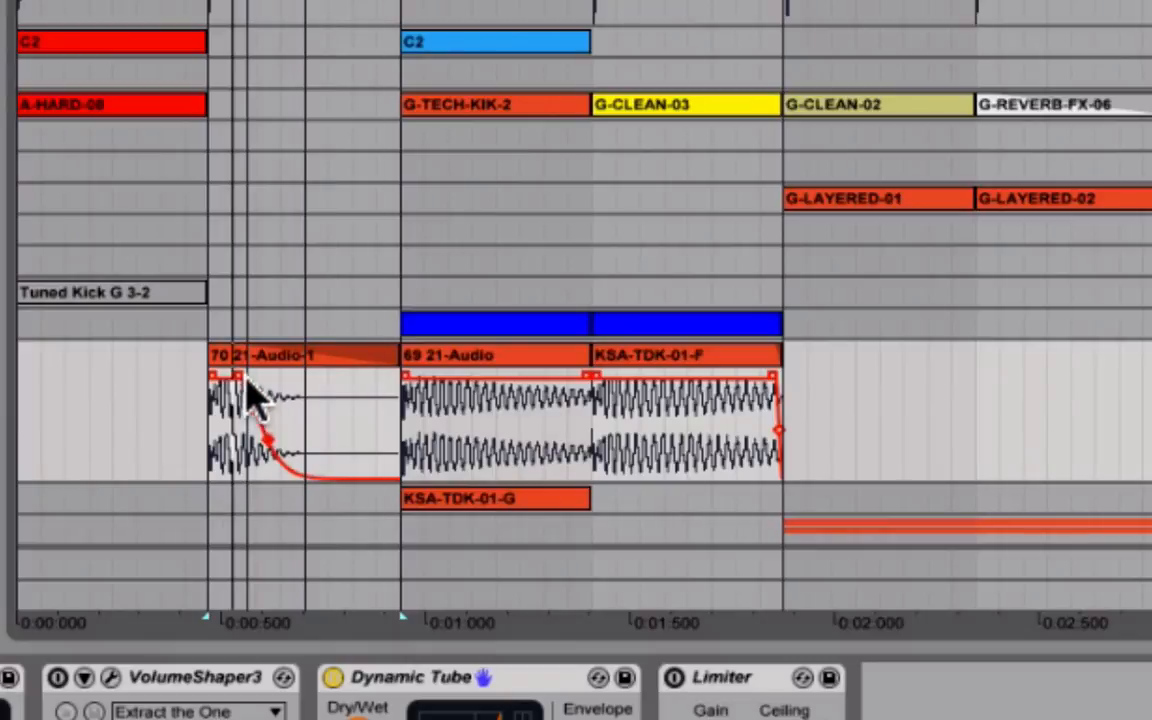
left_click_drag(244, 380, 288, 388)
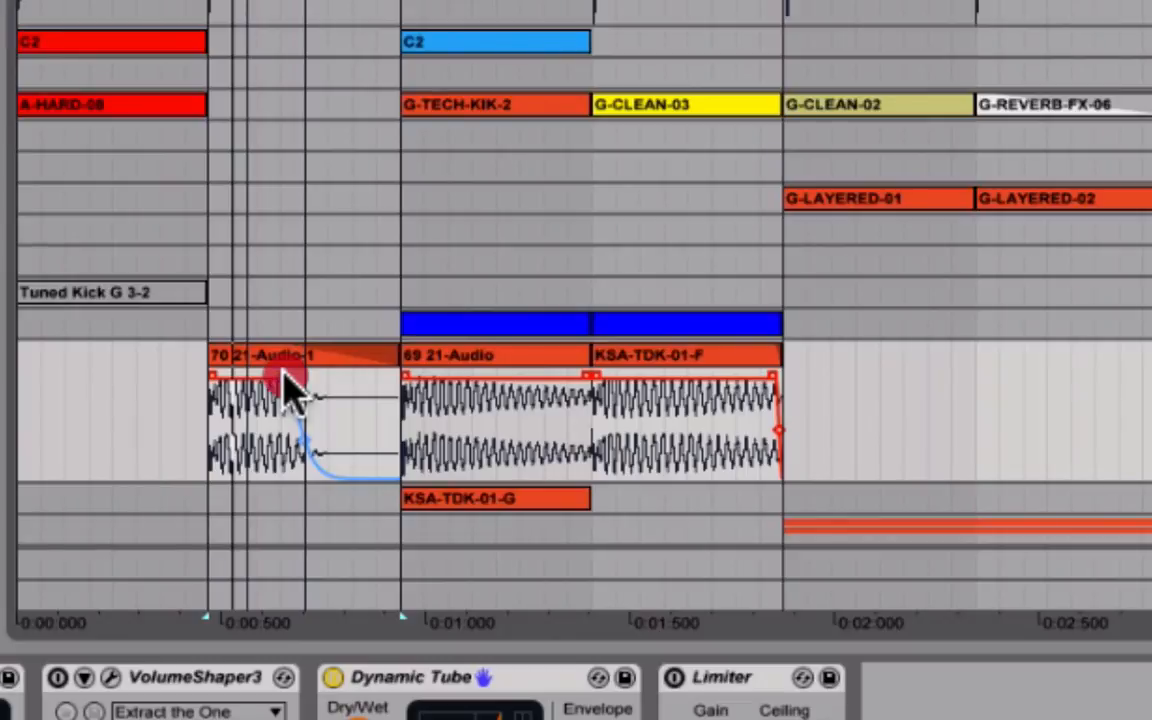
left_click_drag(286, 378, 302, 380)
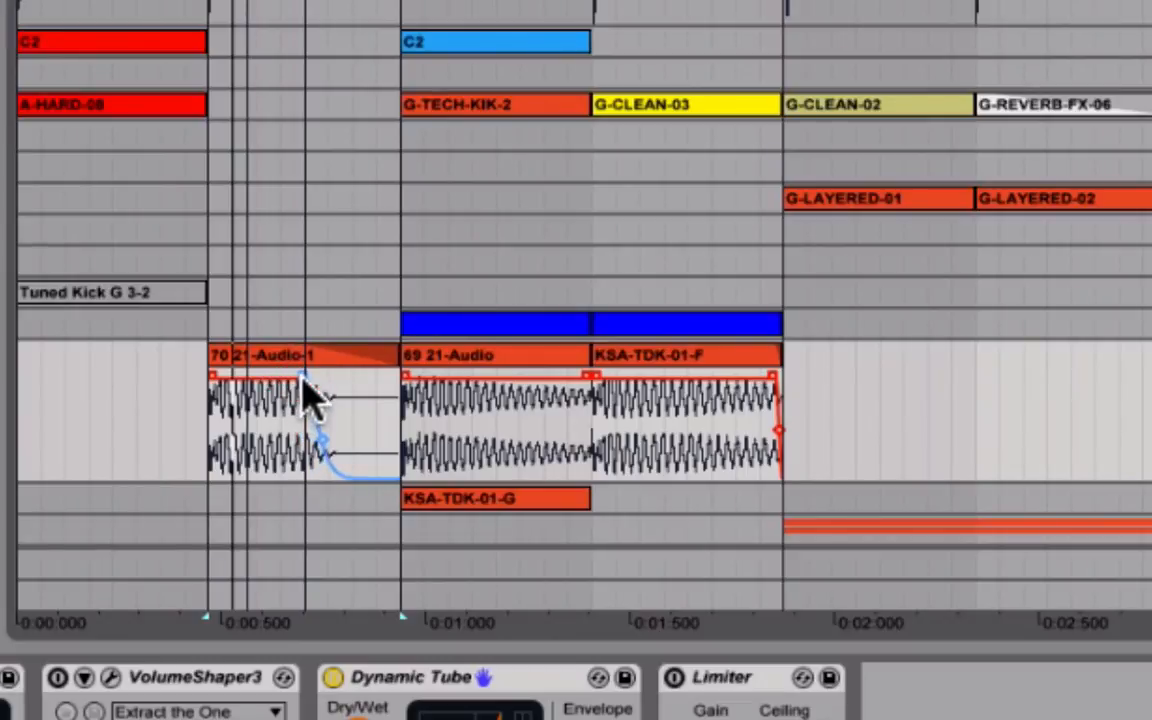
Step: Soften the fade-out curve of 70 21-Audio-1 into a longer slope, and play the clip to check its sound and spectrum
left_click_drag(322, 442, 365, 419)
left_click(350, 352)
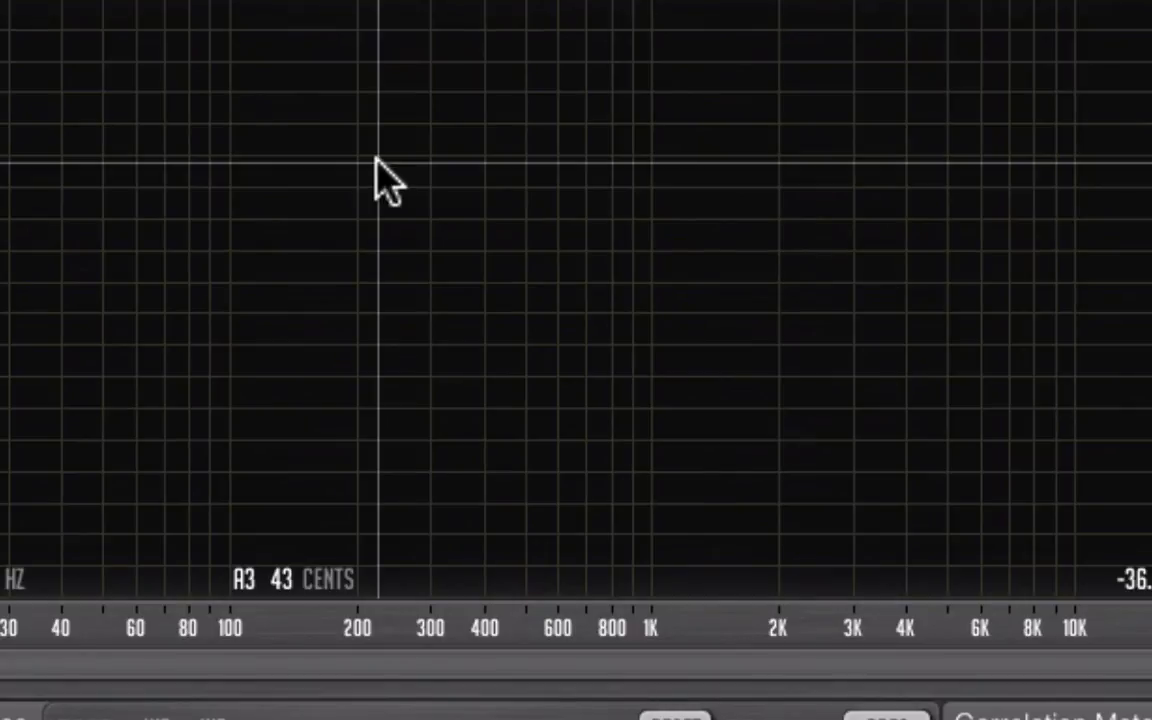
key("space")
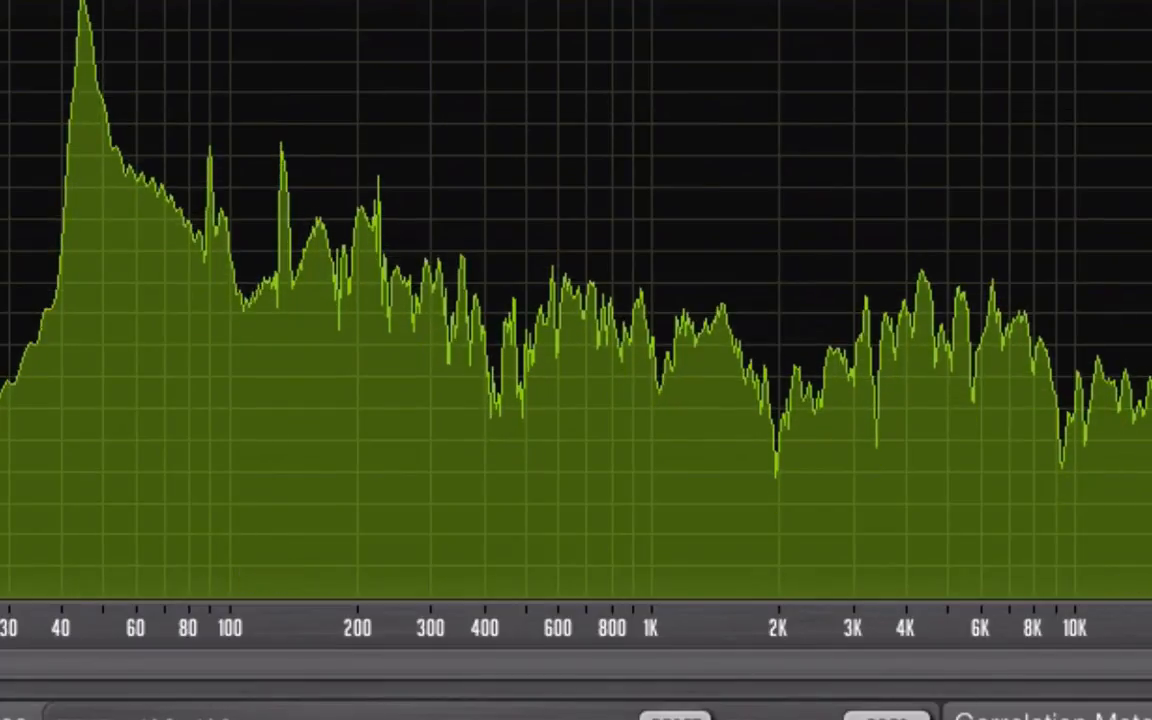
left_click_drag(796, 668, 412, 665)
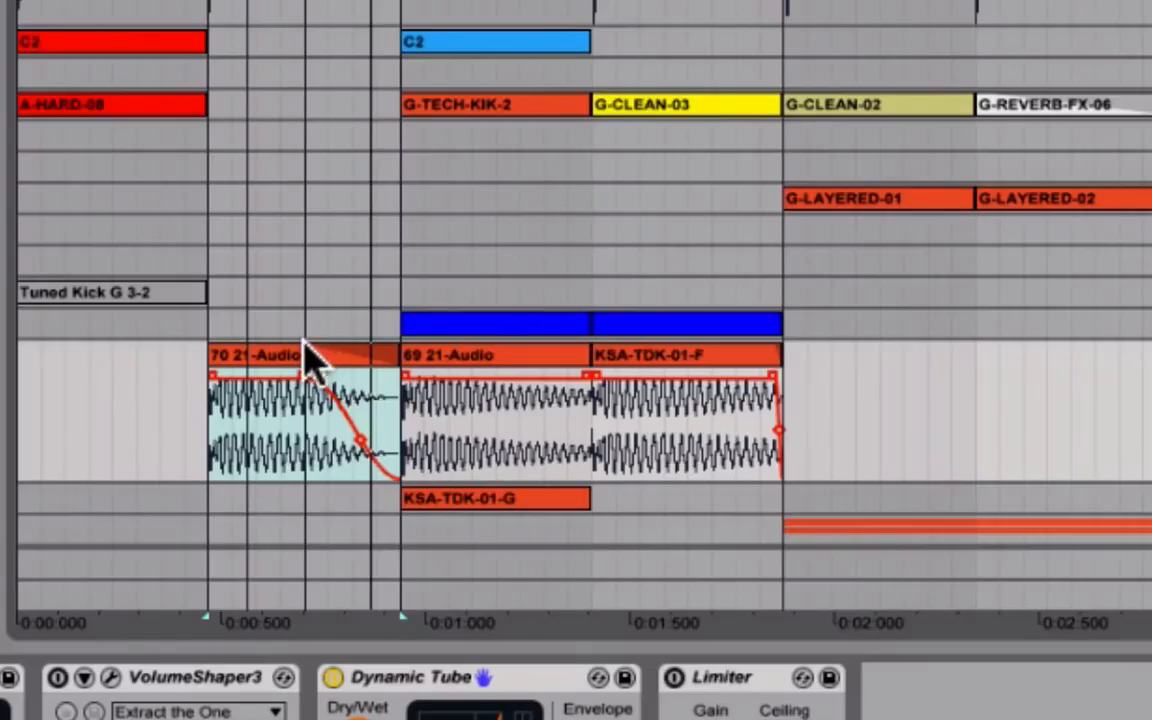
left_click(305, 345)
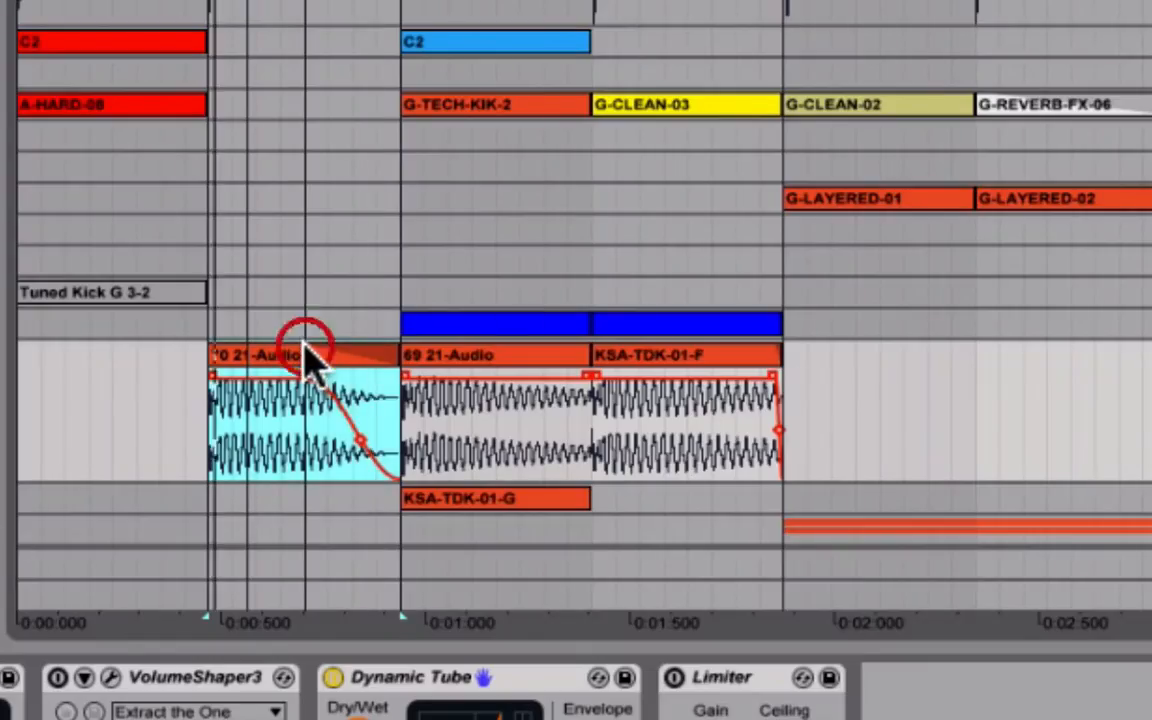
key("space")
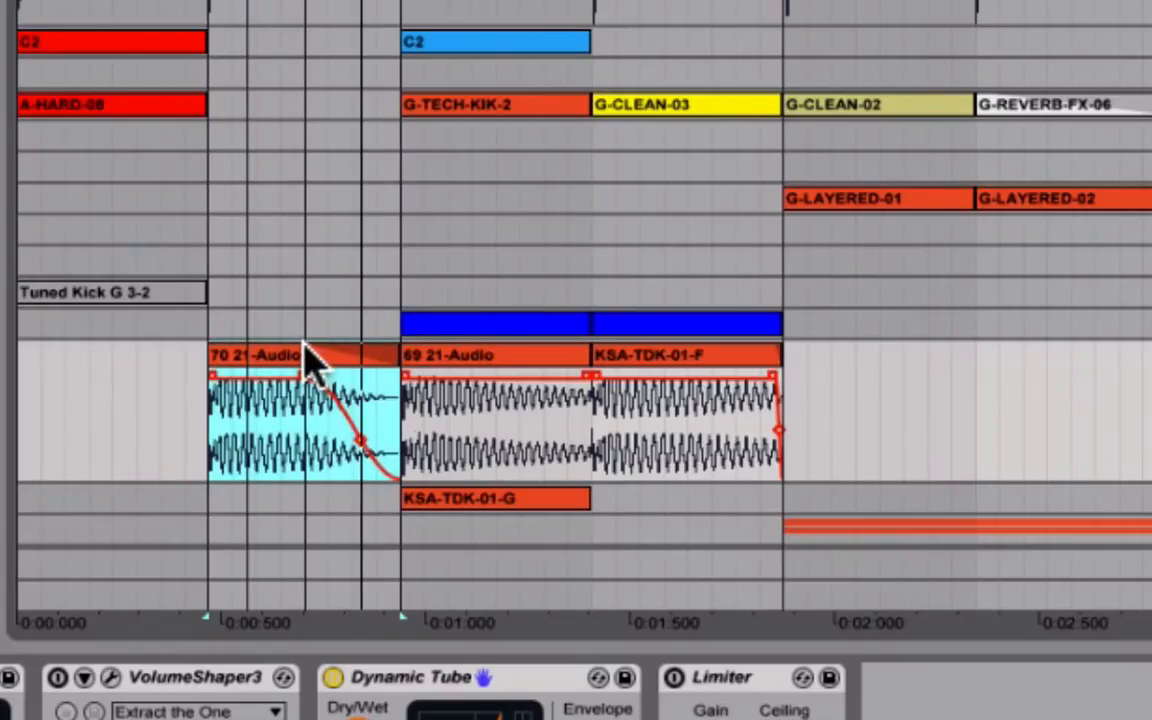
Step: Select the kick clip on the BazzISM2 track and review the synth's sweep and pitch settings
scroll(310, 355, "up", 5)
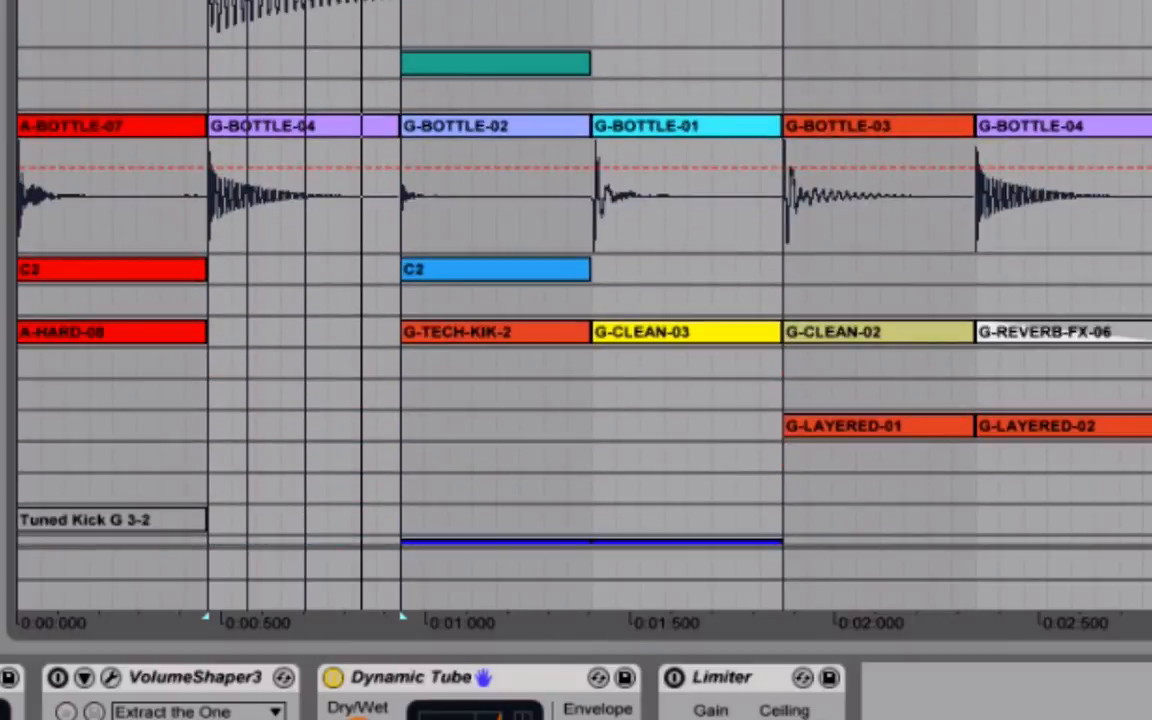
left_click(296, 15)
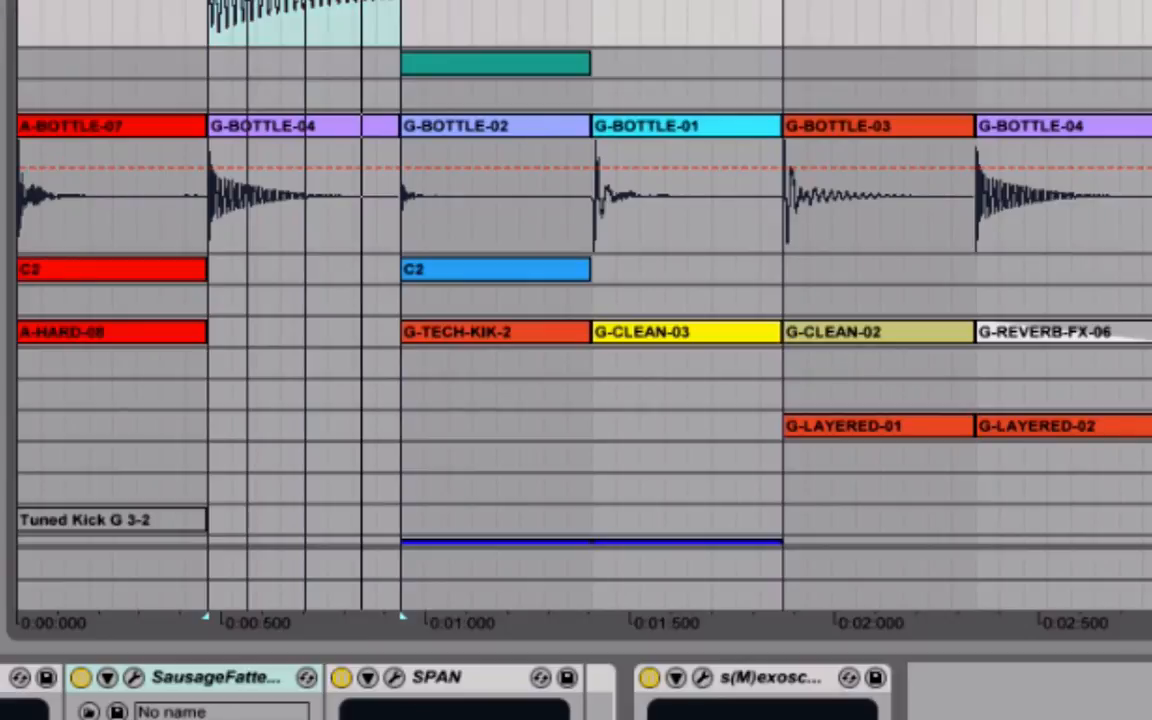
key("Up")
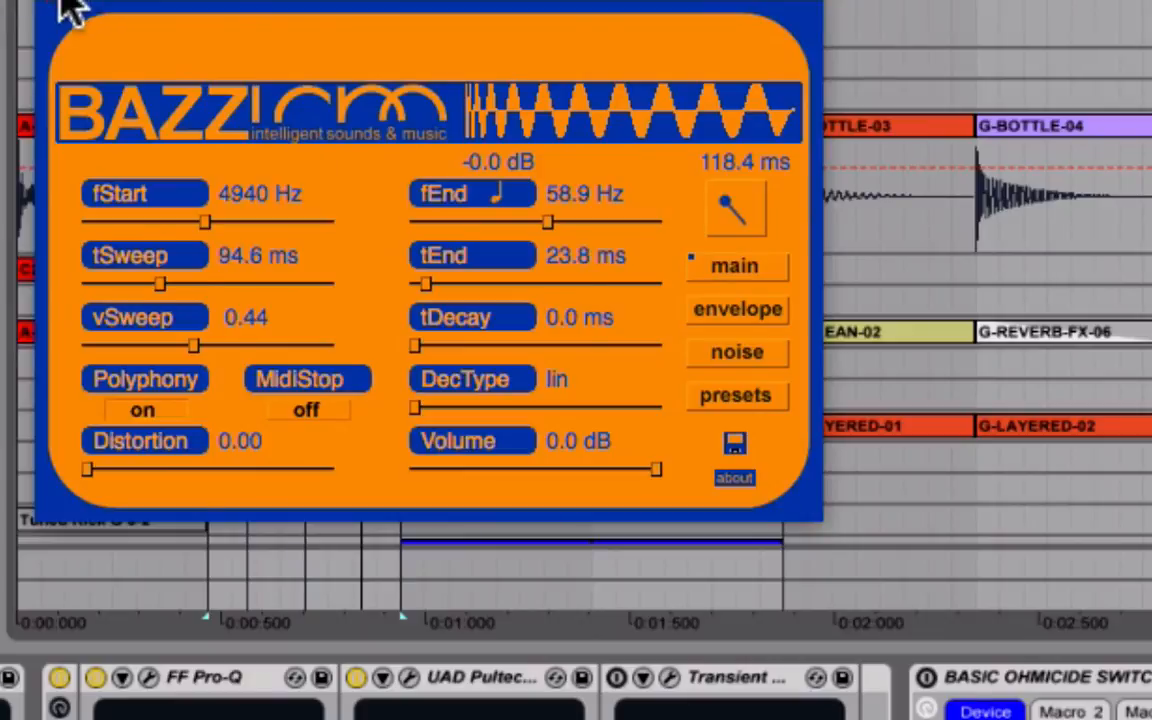
left_click(72, 14)
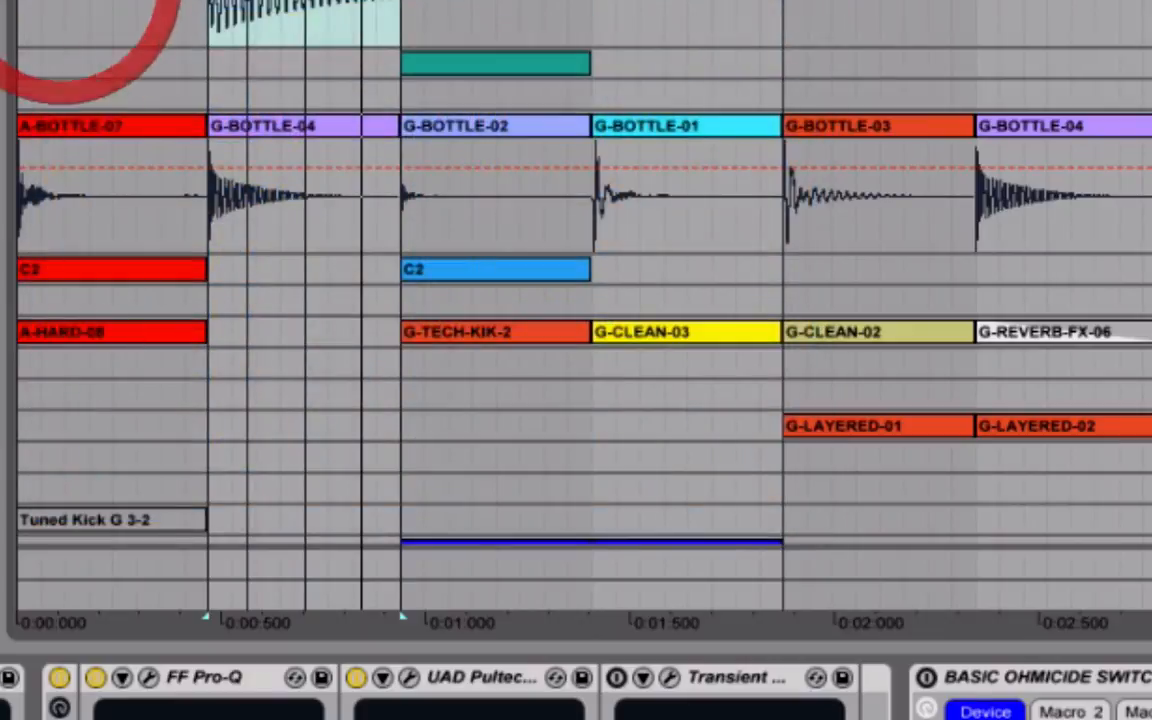
Step: Inspect the FF Pro-Q, UAD Pultec and Transient Master settings in the BazzISM2 track's effects chain
left_click(147, 677)
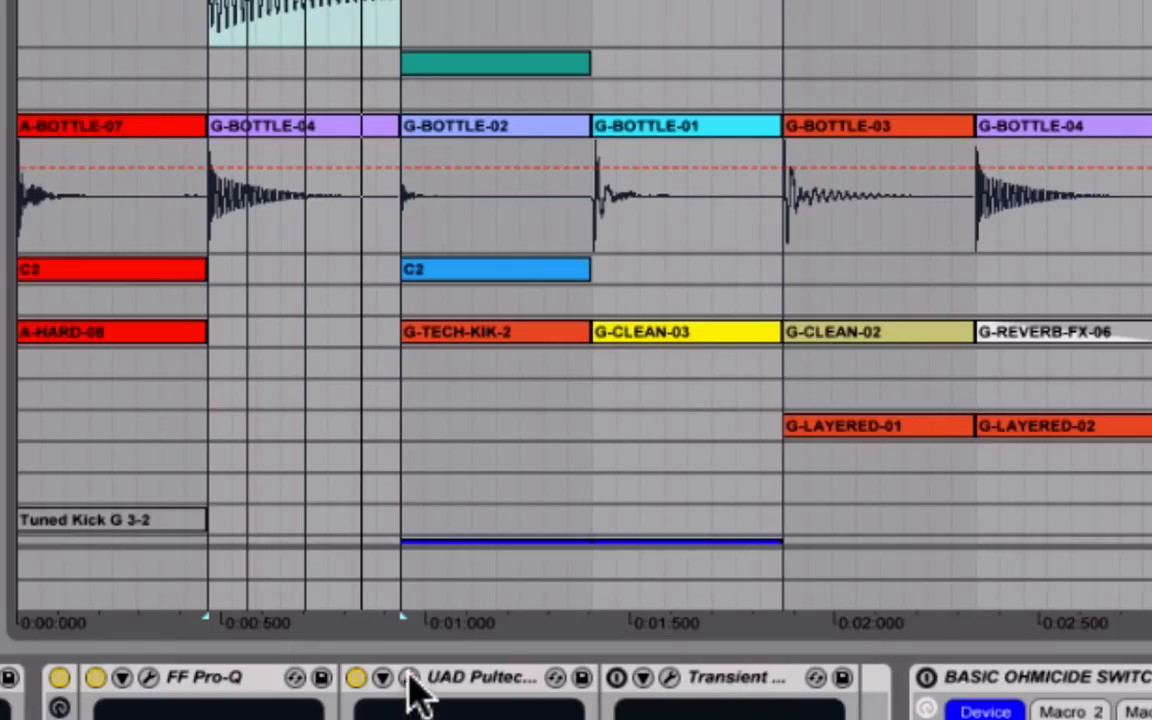
left_click(400, 676)
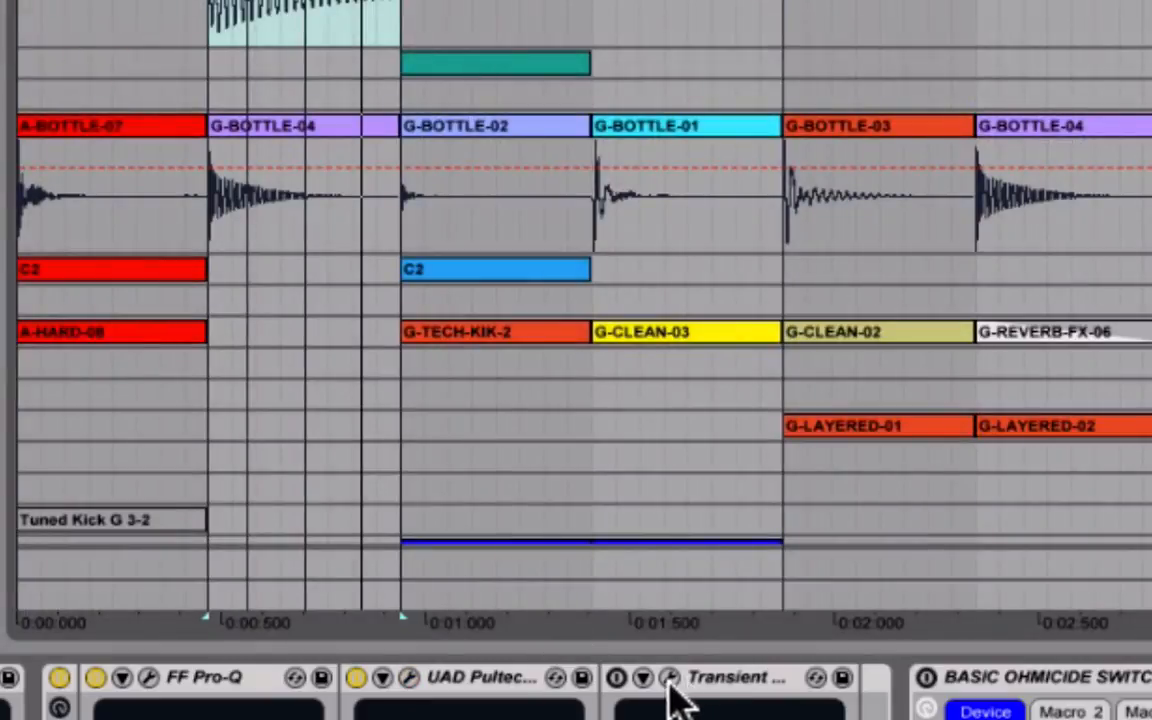
left_click(669, 678)
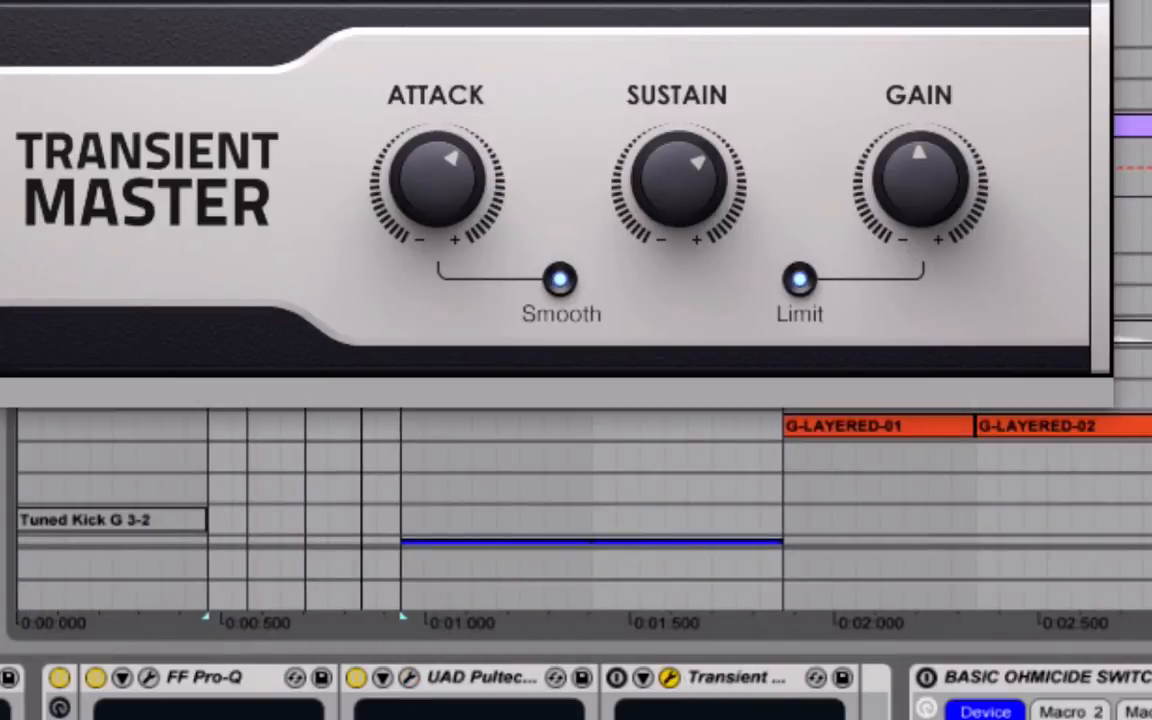
left_click(195, 35)
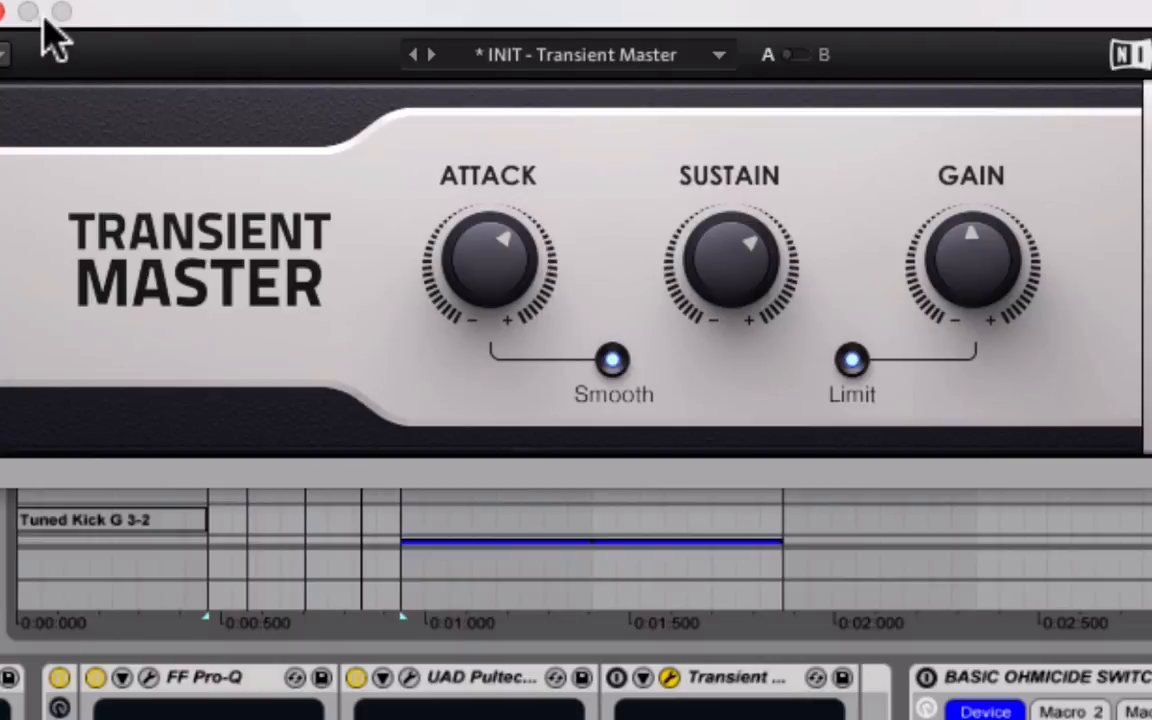
left_click(4, 12)
Step: Inspect the band settings of both Ohmicide instances in the BASIC OHMICIDE SWITCH rack
scroll(576, 690, "right", 5)
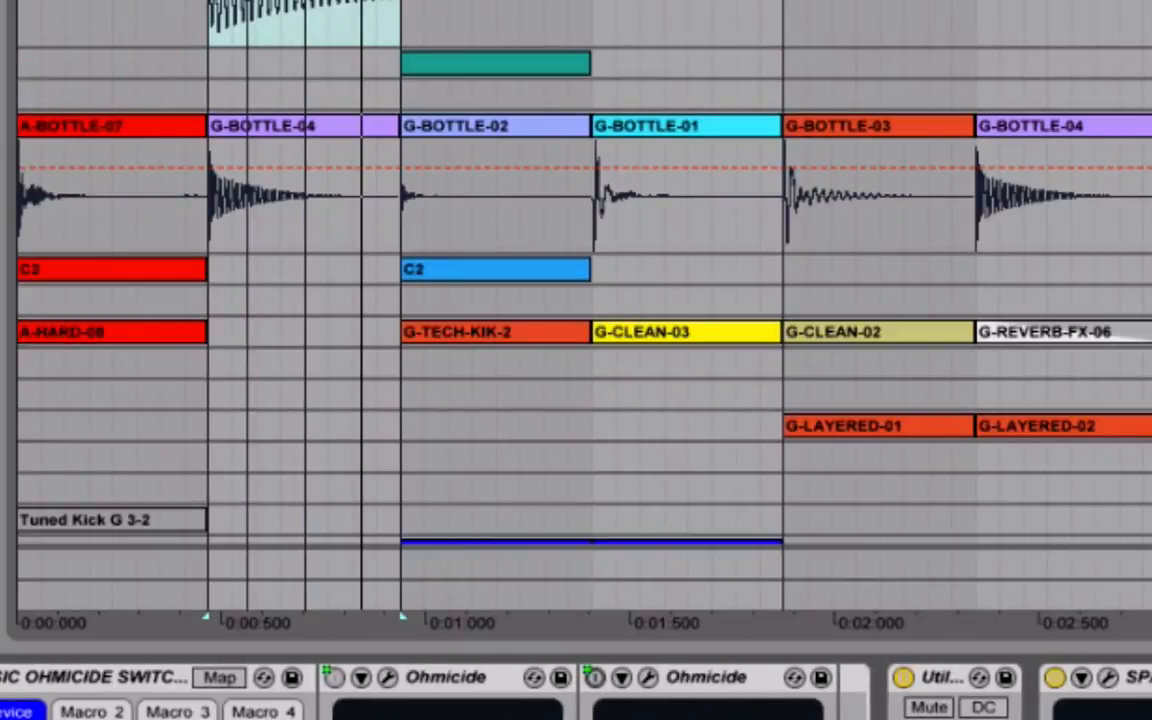
left_click(388, 677)
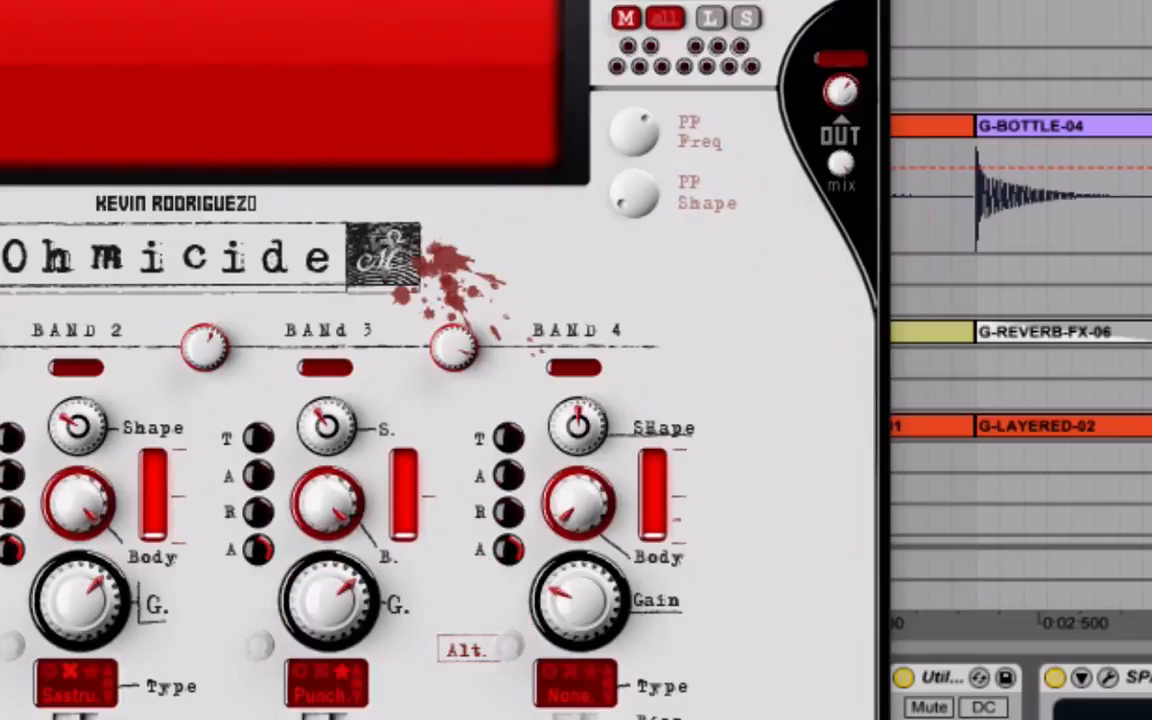
key("ctrl+alt+p")
left_click(650, 676)
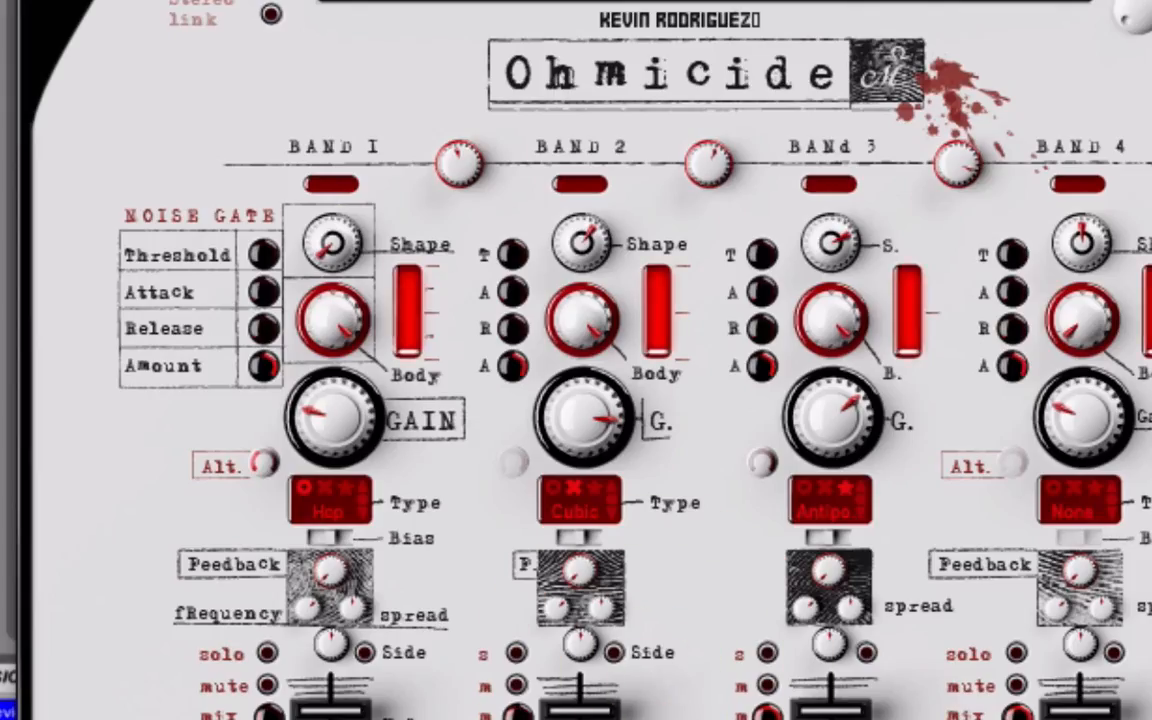
key("ctrl+alt+p")
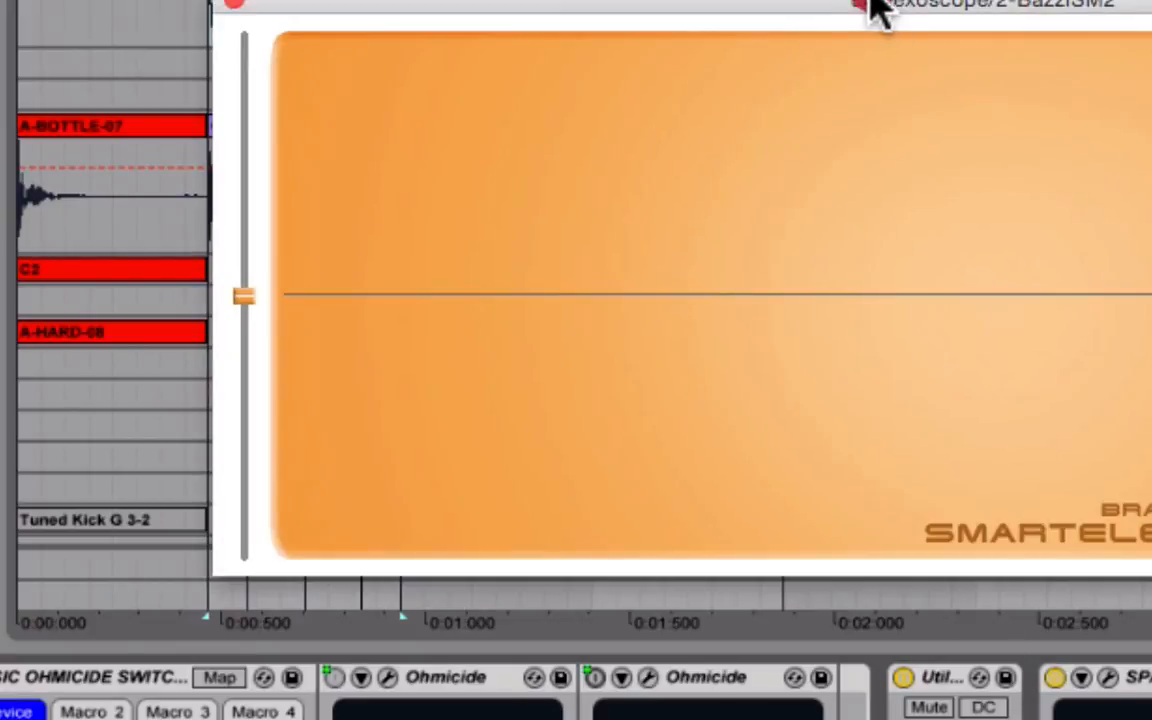
Step: Reposition the s(M)exoscope window to view the oscilloscope, and return to the arrangement showing the 21 Audio track
mouse_move(869, 5)
left_mouse_down()
mouse_move(230, 8)
mouse_move(347, 46)
mouse_move(314, 121)
left_mouse_up()
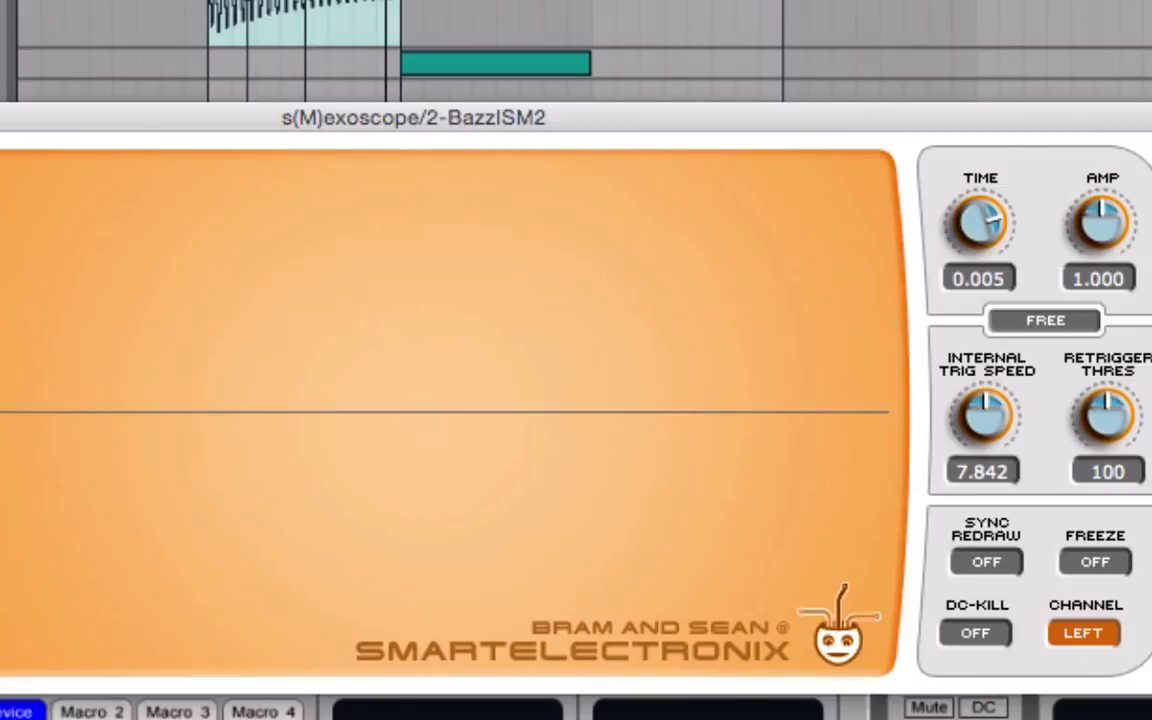
key("alt+super+p")
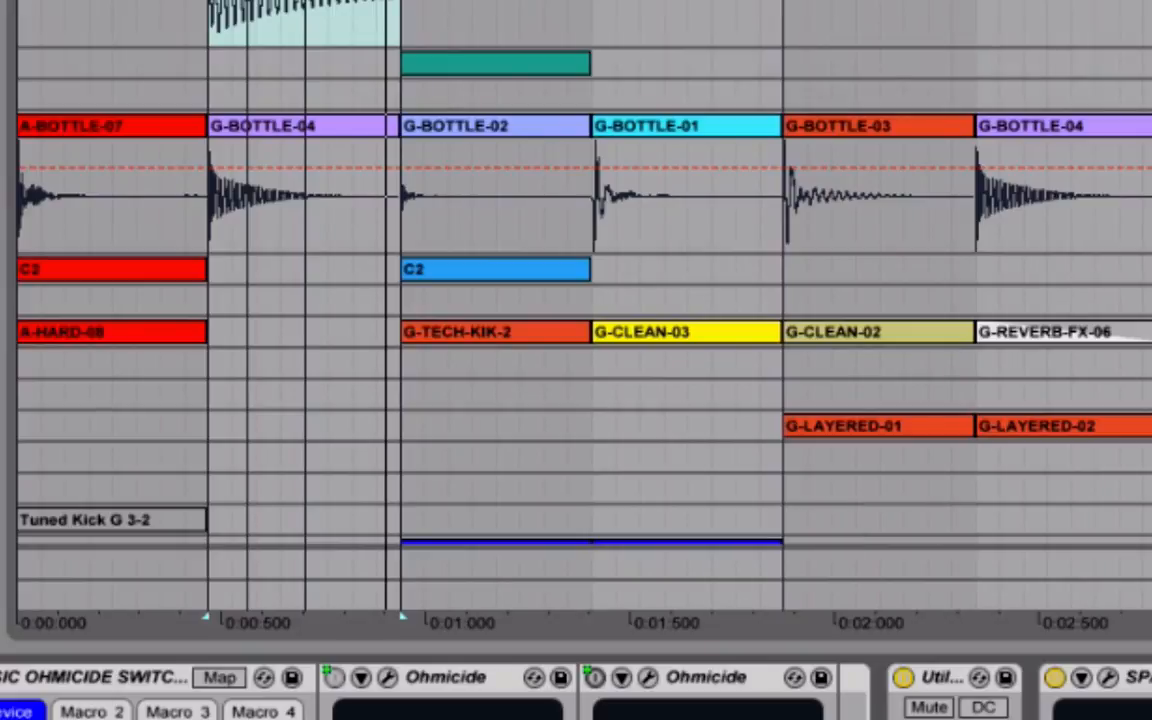
key("alt+super+p")
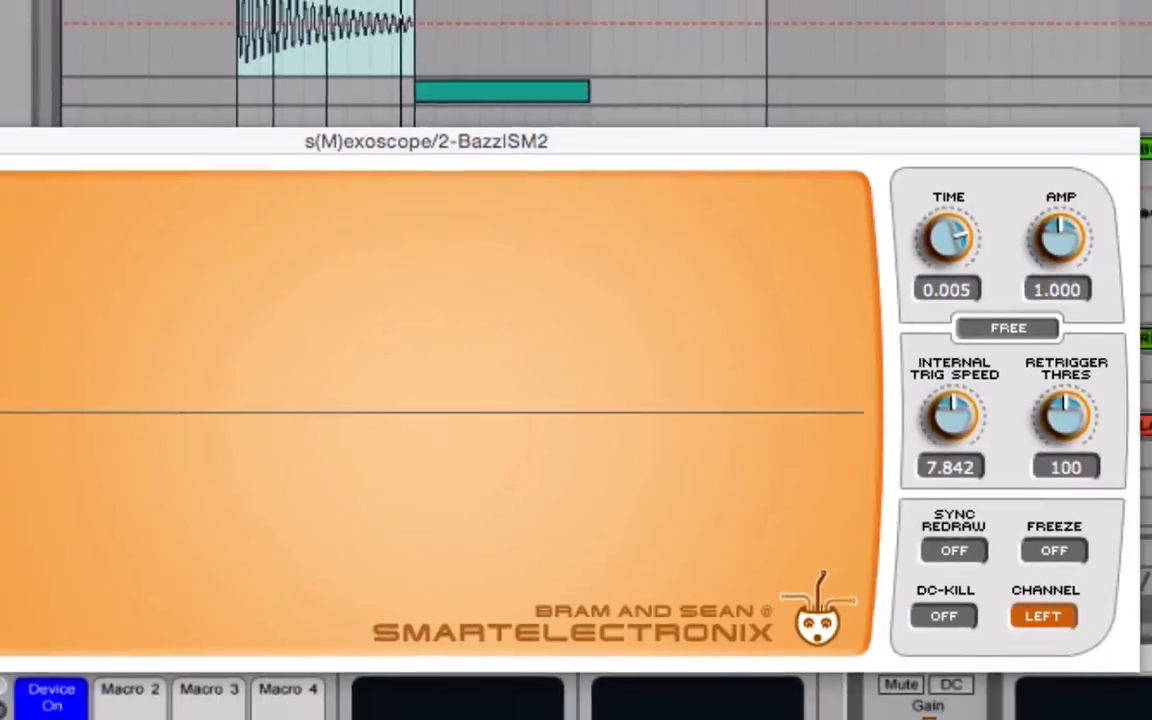
left_click(144, 273)
scroll(677, 358, "down", 4)
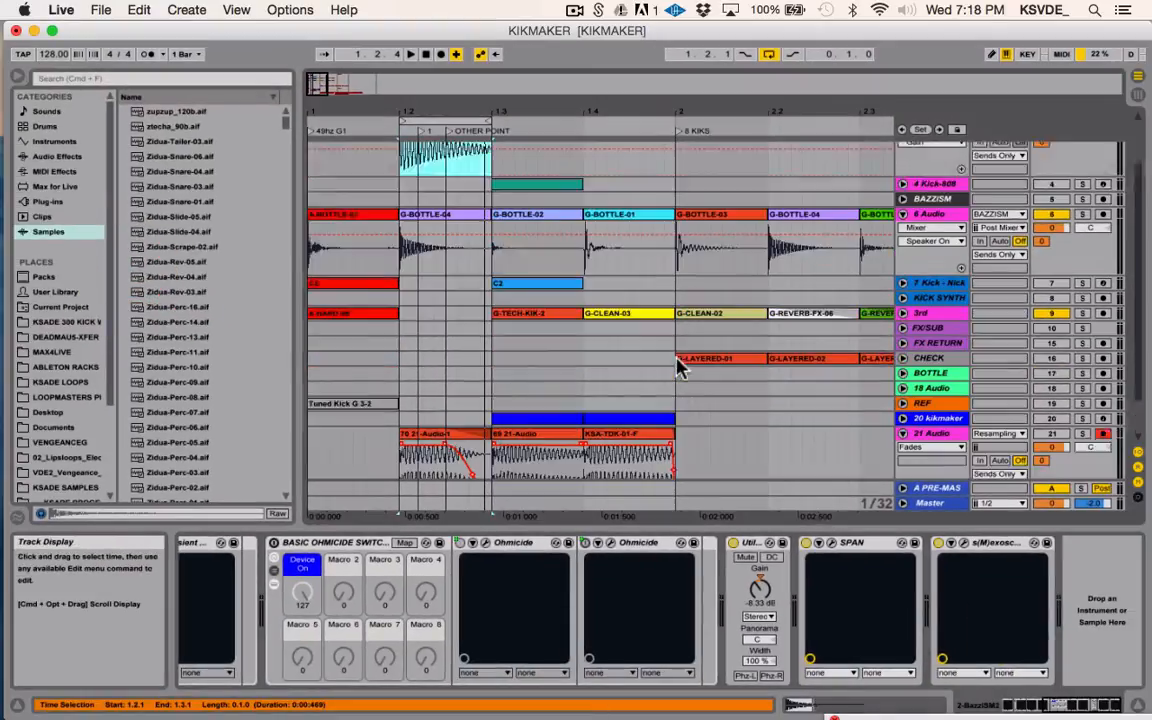